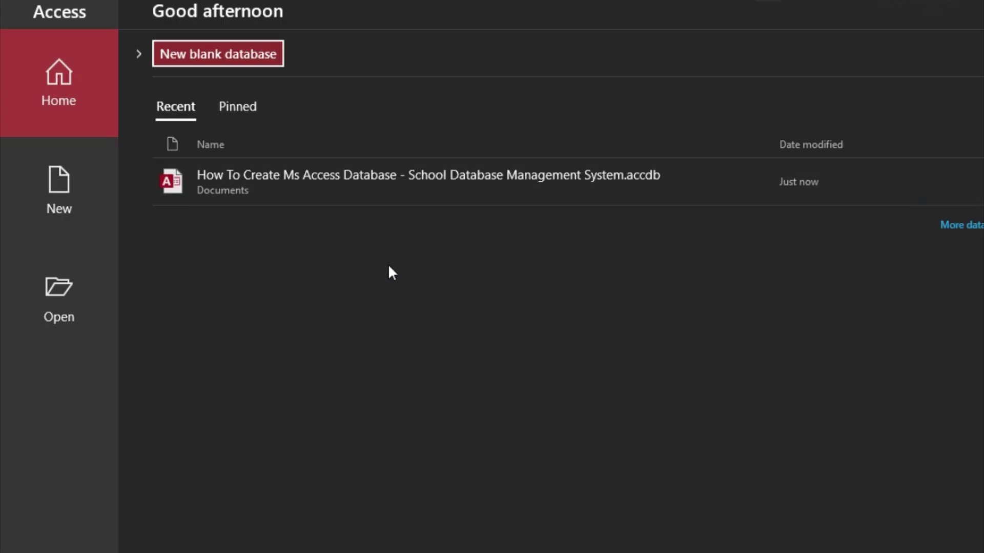
# - Open the School Database Management System database and start a blank form in Form Design
pyautogui.click(417, 188)
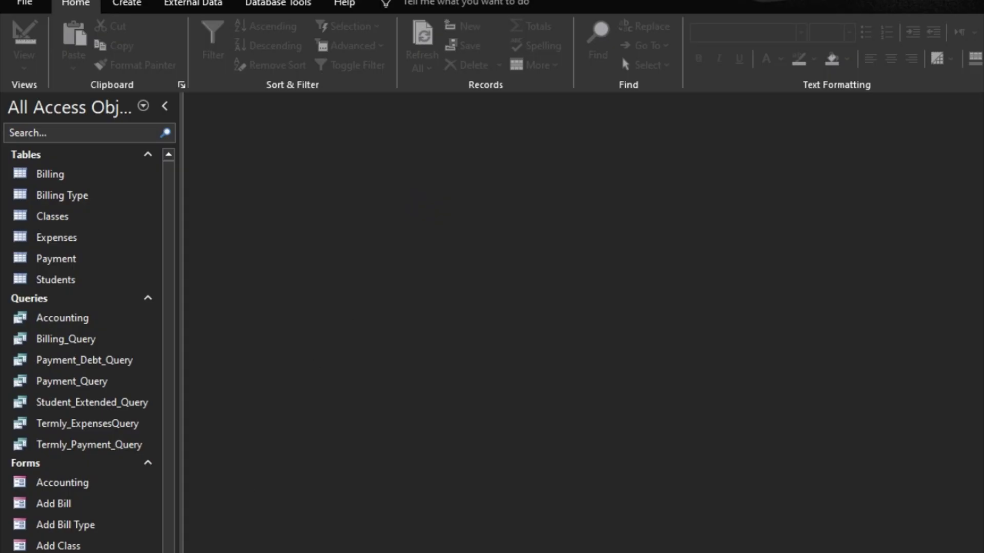
pyautogui.click(125, 10)
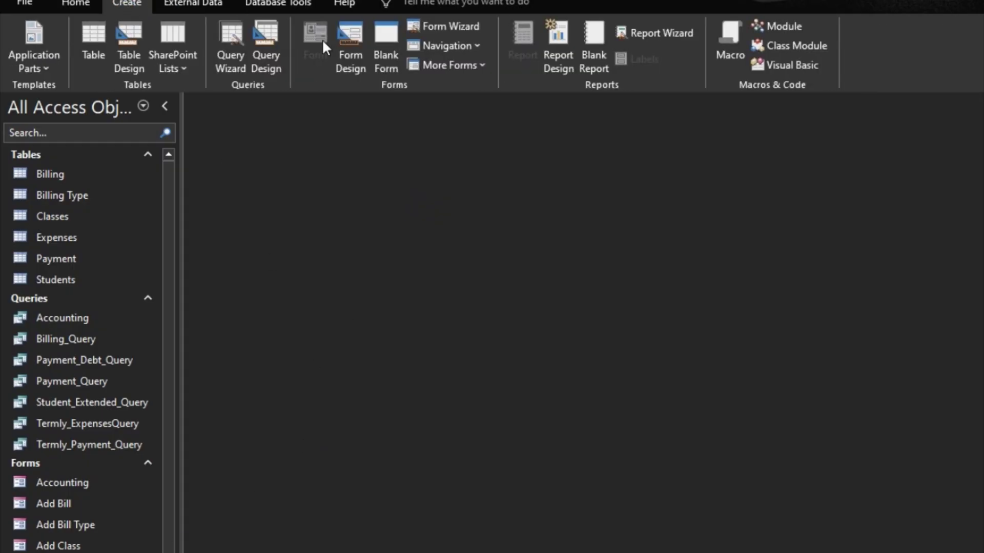
pyautogui.click(358, 42)
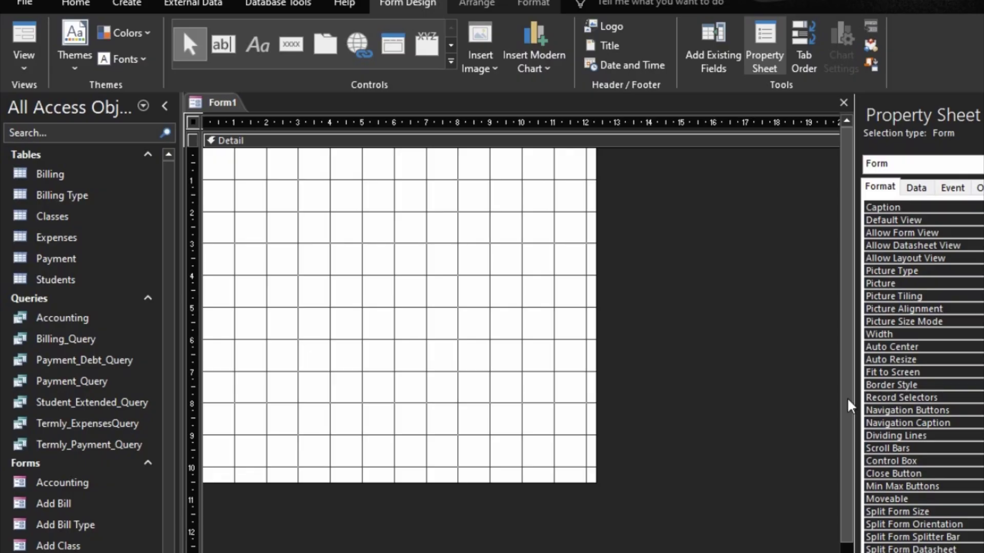
# - Add a Form Header/Footer and shrink the header, detail section and form width
pyautogui.rightClick(332, 264)
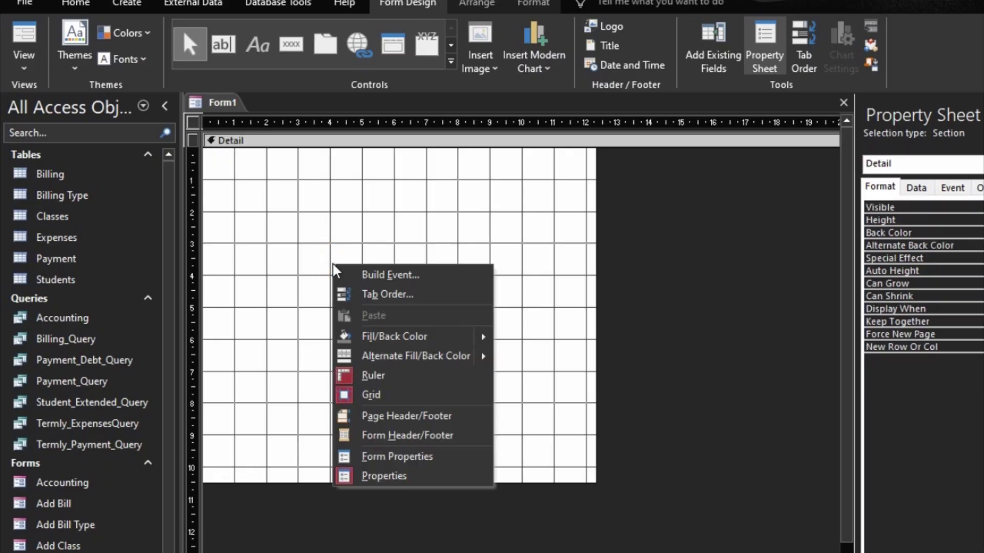
pyautogui.click(419, 437)
pyautogui.moveTo(426, 210); pyautogui.dragTo(430, 197)
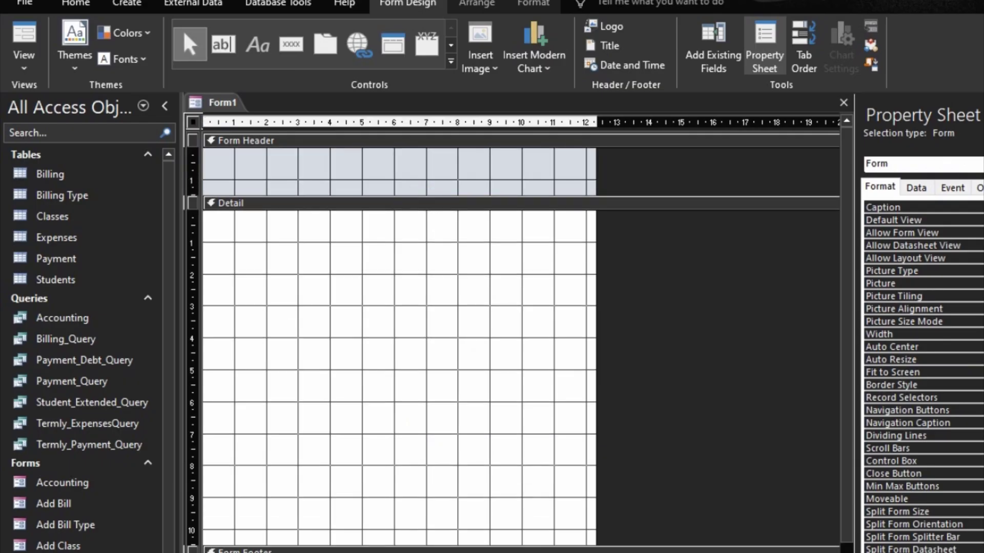
pyautogui.moveTo(417, 544); pyautogui.dragTo(418, 436)
pyautogui.moveTo(594, 356); pyautogui.dragTo(491, 361)
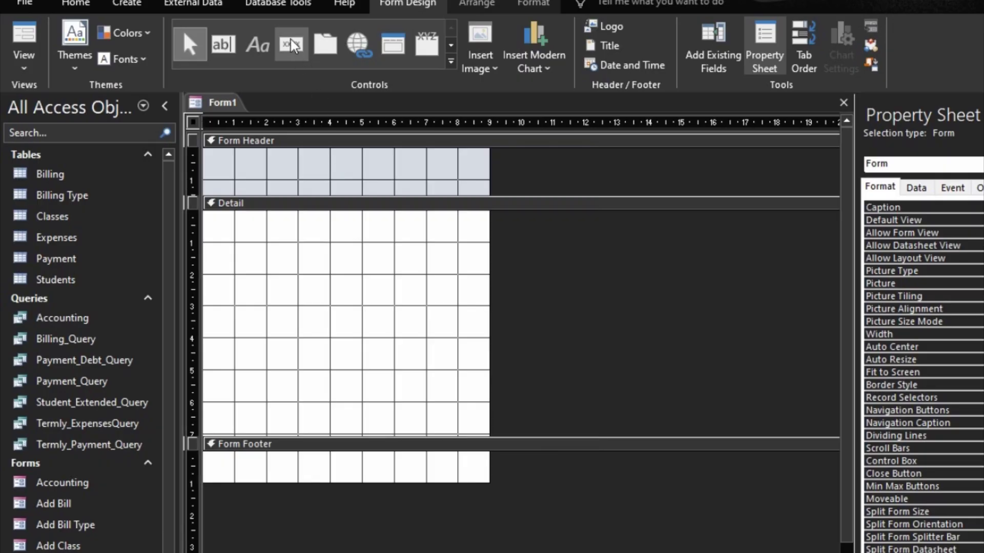
# - Give the form header and footer a maroon background colour
pyautogui.click(346, 143)
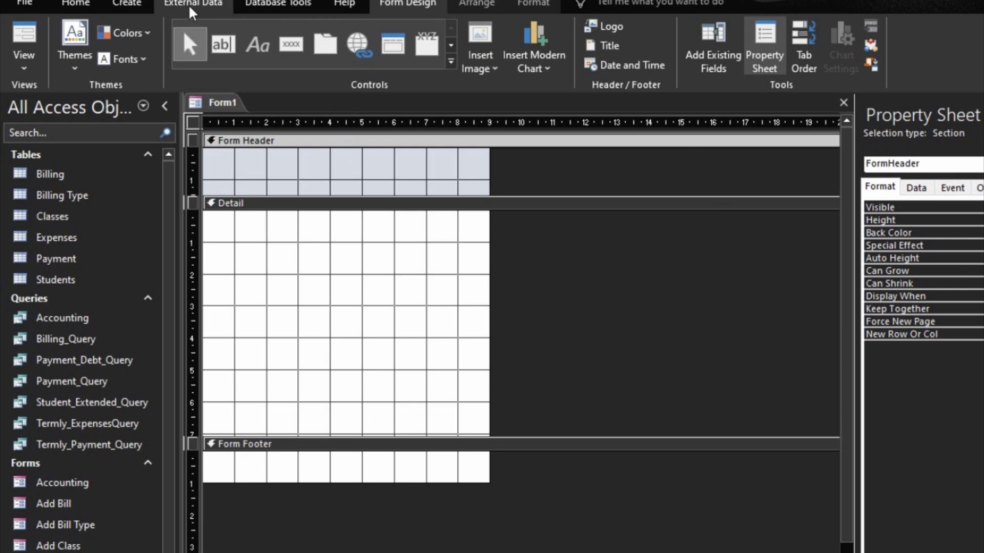
pyautogui.click(533, 3)
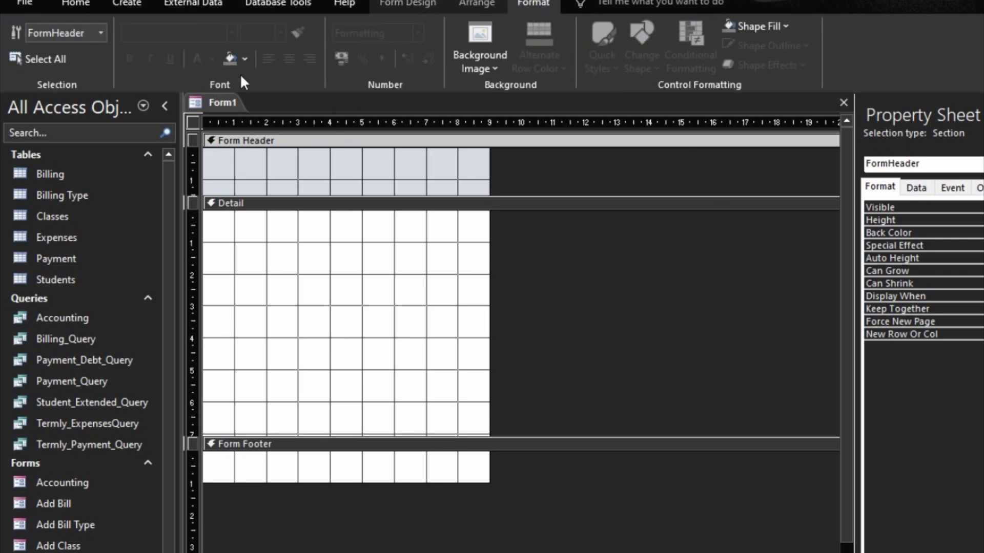
pyautogui.click(244, 59)
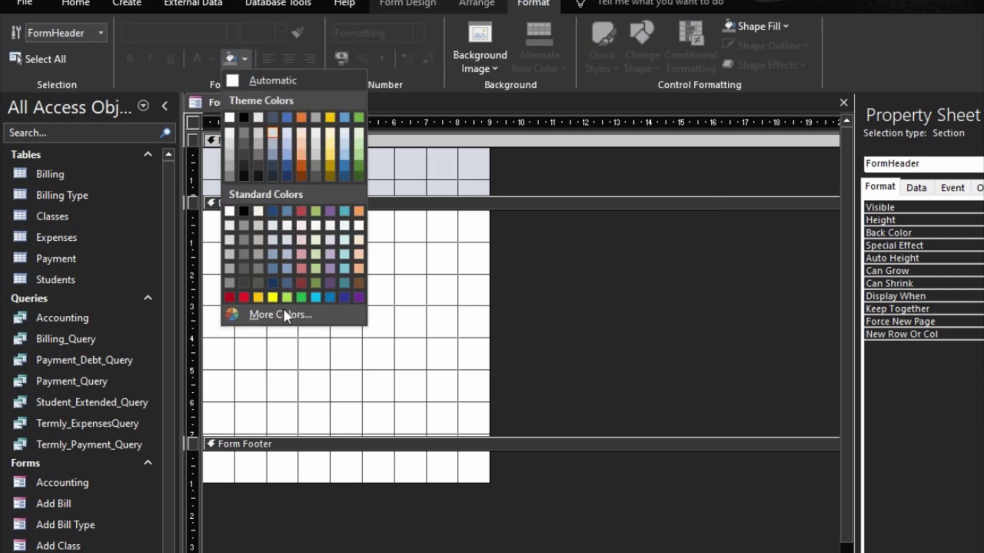
pyautogui.click(300, 283)
pyautogui.click(371, 442)
pyautogui.click(230, 60)
pyautogui.click(424, 233)
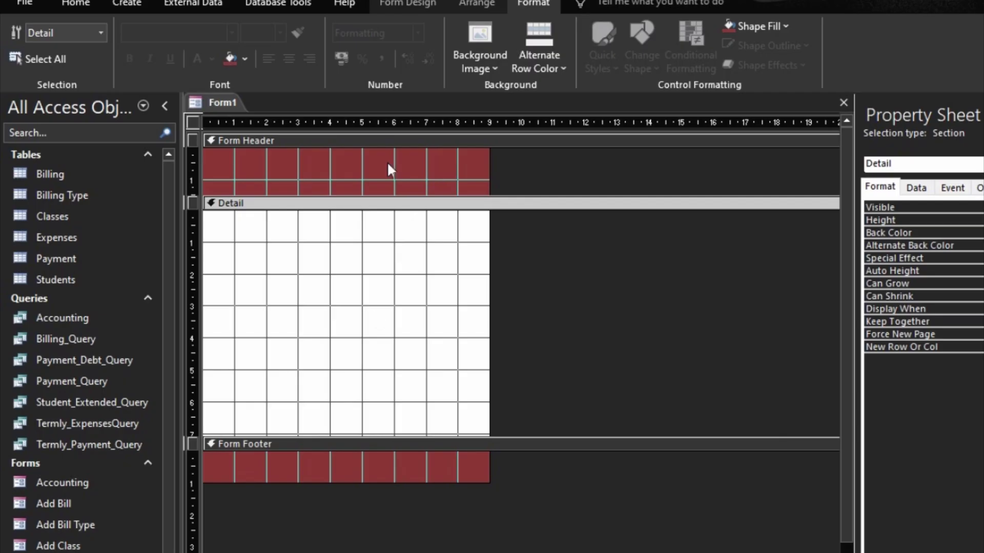
pyautogui.click(329, 154)
pyautogui.click(407, 4)
pyautogui.click(259, 48)
# - Place a 'LOGIN FORM' label in the form header
pyautogui.click(262, 175)
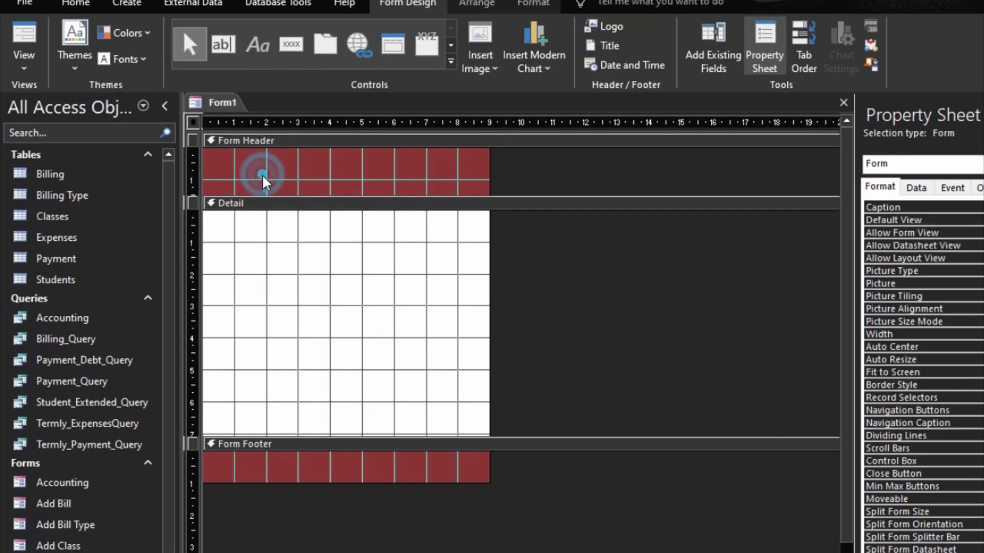
pyautogui.write('LO')
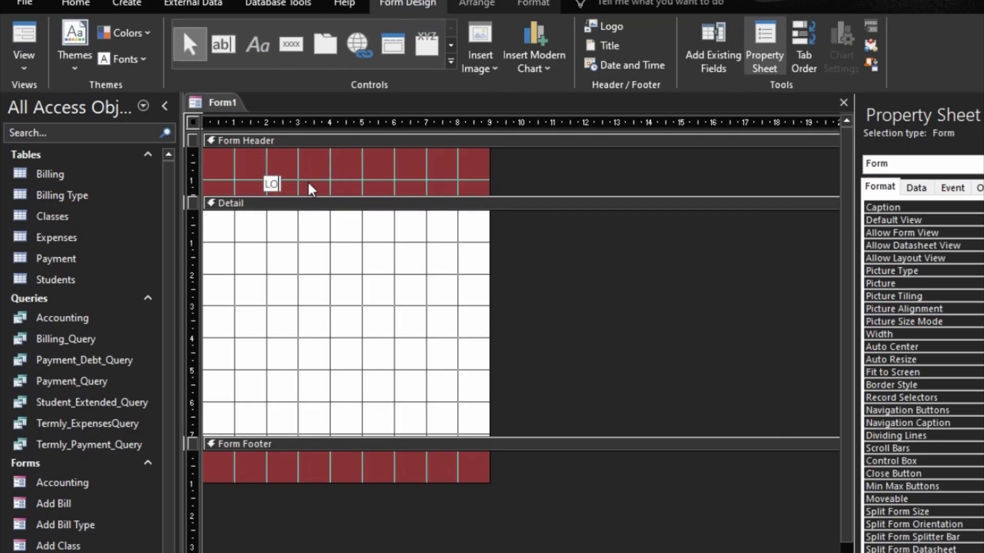
pyautogui.write('GIN FORM')
pyautogui.click(420, 186)
pyautogui.click(343, 176)
pyautogui.moveTo(316, 181); pyautogui.dragTo(341, 169)
# - Format the LOGIN FORM title with font size 20 and white text
pyautogui.click(533, 3)
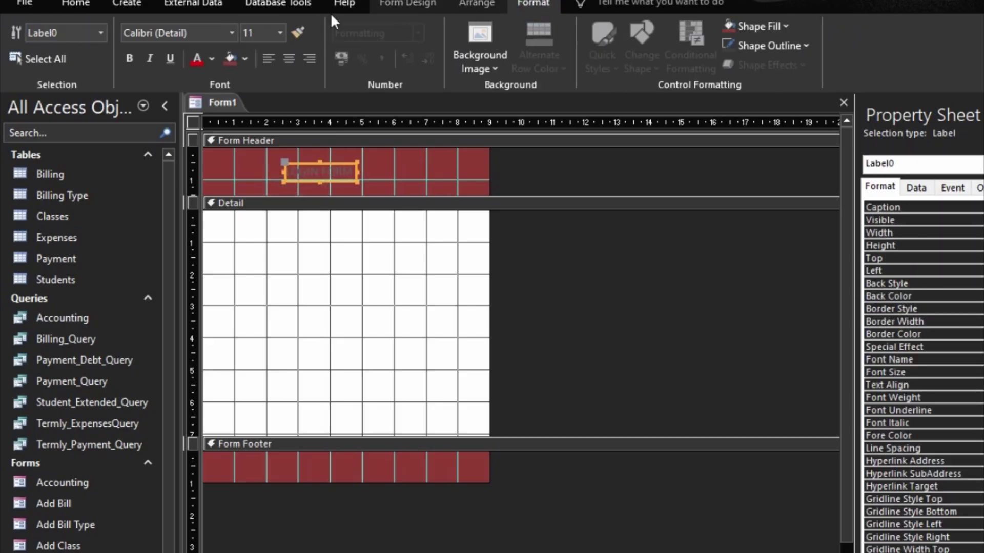
pyautogui.click(279, 32)
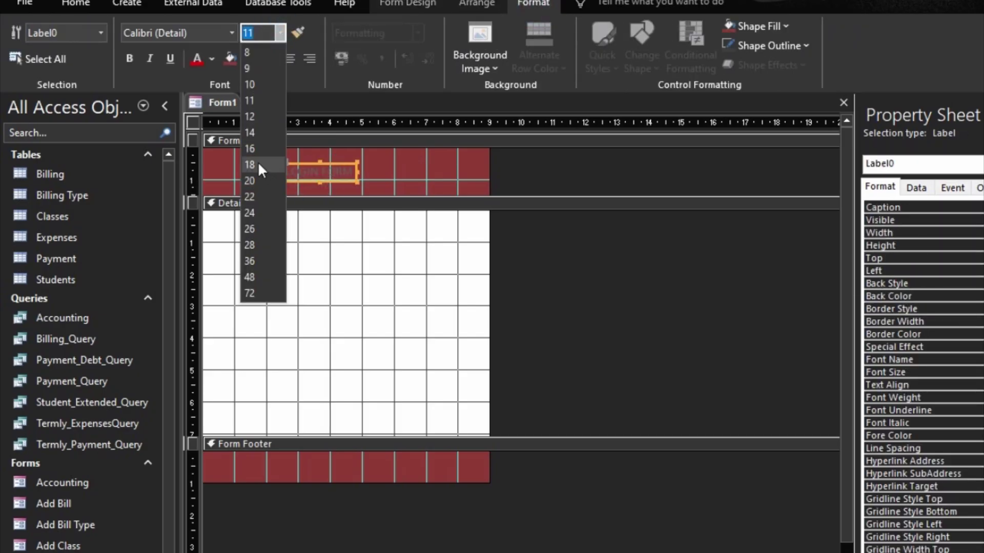
pyautogui.click(257, 161)
pyautogui.click(280, 32)
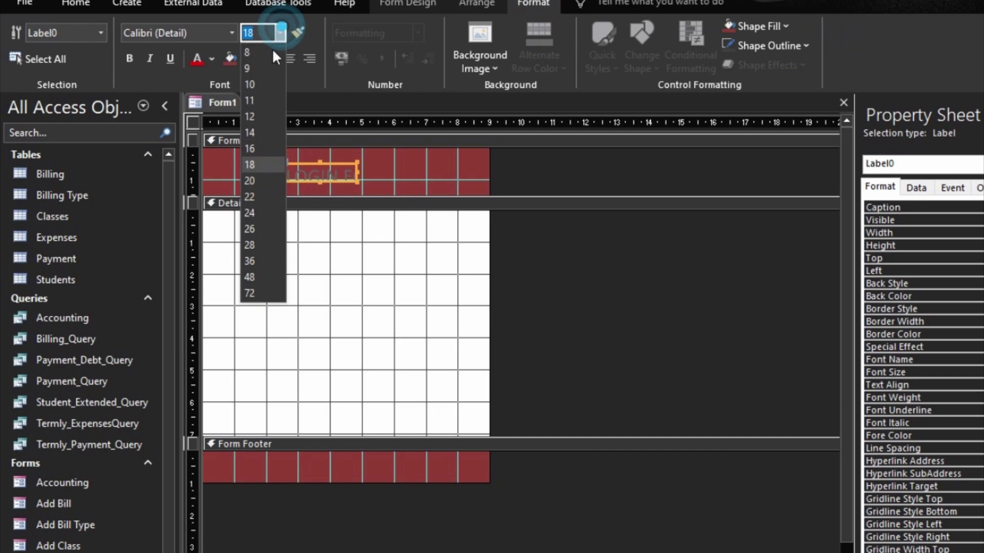
pyautogui.click(251, 182)
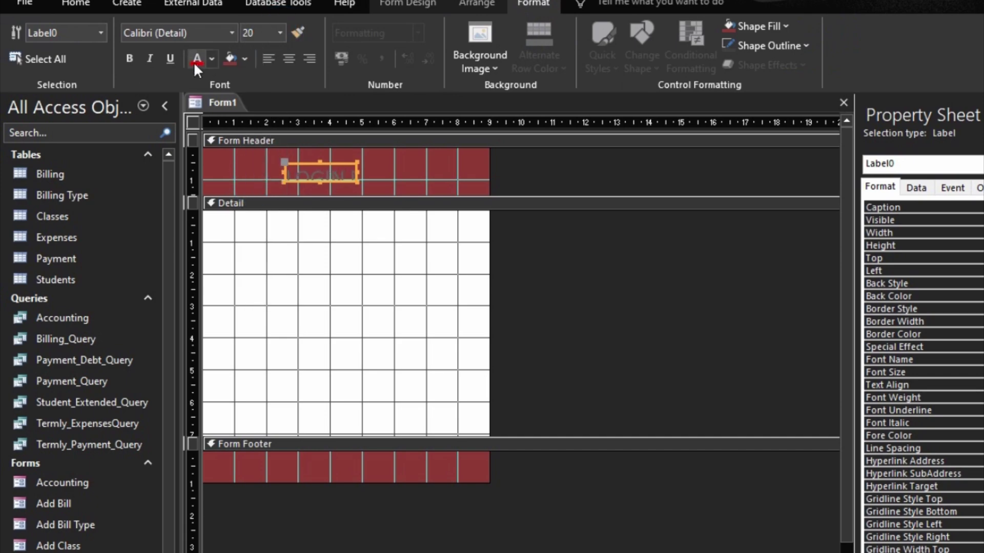
pyautogui.click(211, 59)
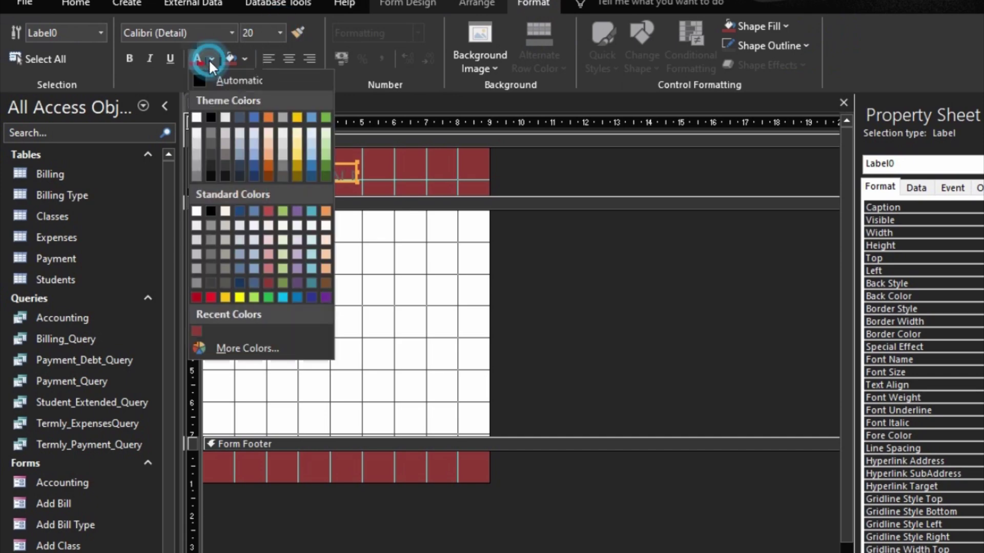
pyautogui.click(197, 118)
# - Size the title label to fit its text and nudge it into position
pyautogui.rightClick(298, 174)
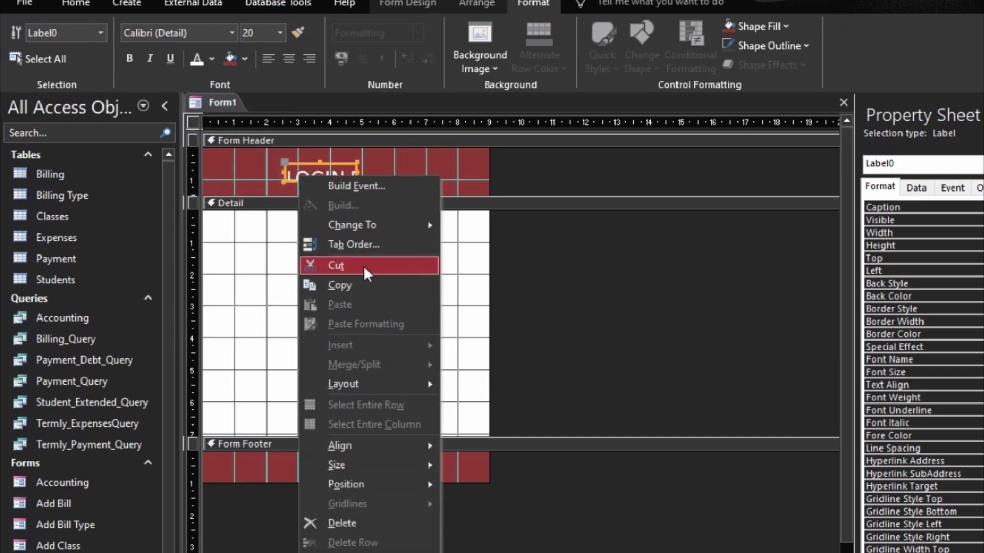
pyautogui.moveTo(401, 463)
pyautogui.click(475, 460)
pyautogui.moveTo(343, 160); pyautogui.dragTo(337, 155)
pyautogui.moveTo(337, 155); pyautogui.dragTo(333, 150)
pyautogui.click(377, 333)
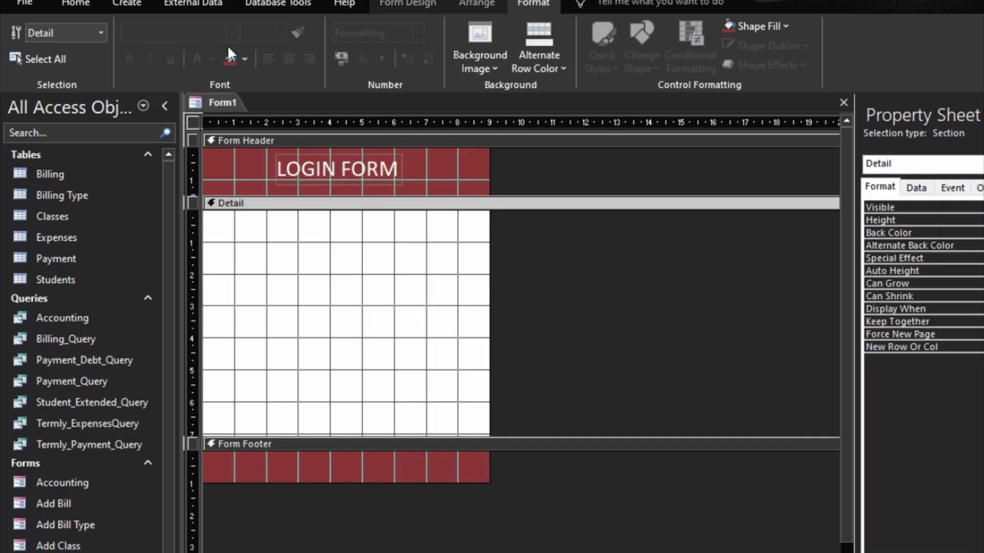
pyautogui.click(441, 1)
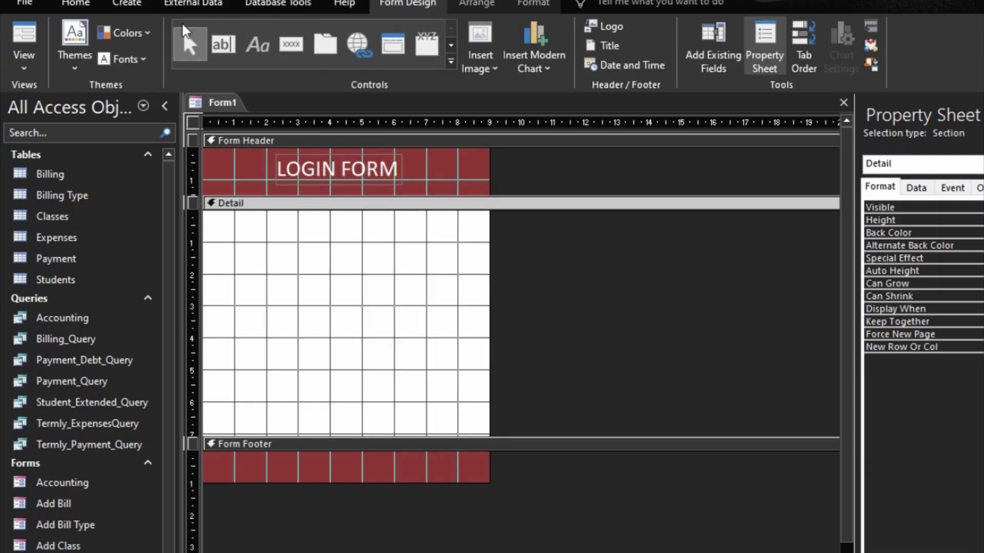
# - Add an unbound text box with its label to the detail section and adjust their placement
pyautogui.click(224, 46)
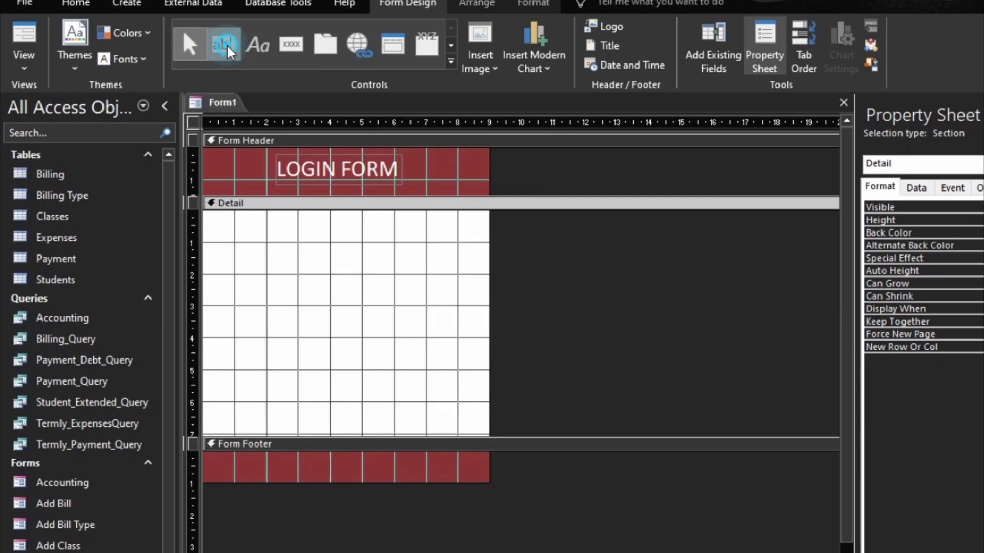
pyautogui.click(270, 279)
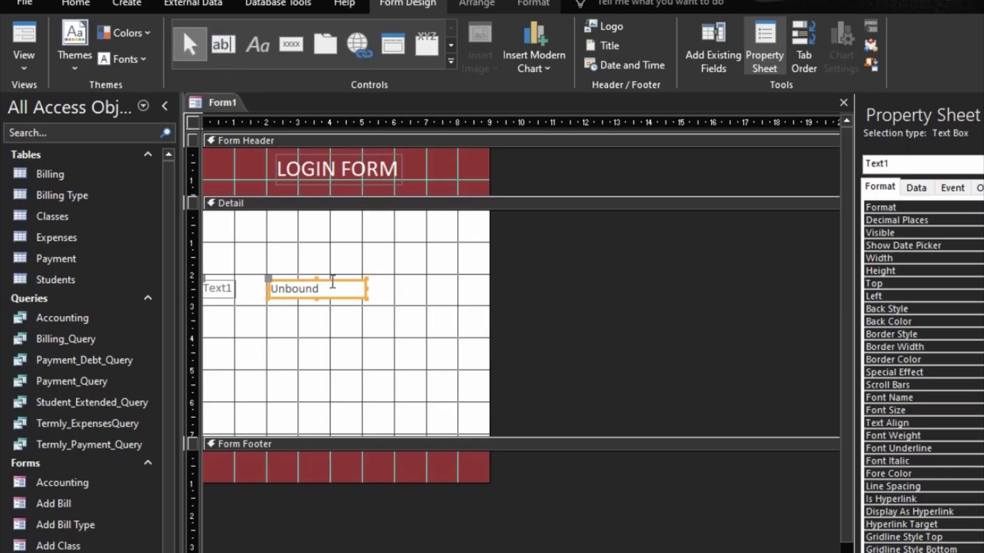
pyautogui.moveTo(330, 283); pyautogui.dragTo(392, 276)
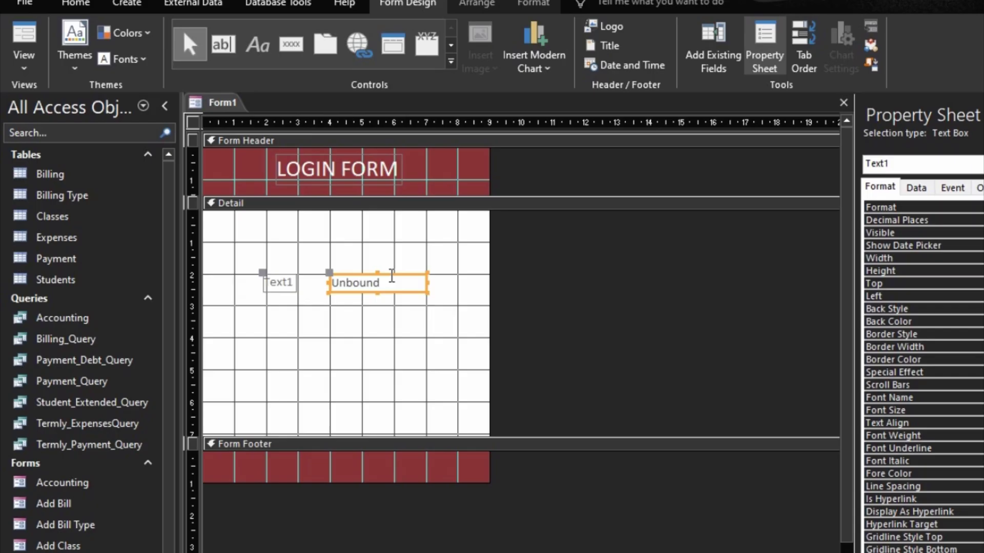
pyautogui.moveTo(432, 284); pyautogui.dragTo(442, 284)
pyautogui.click(287, 285)
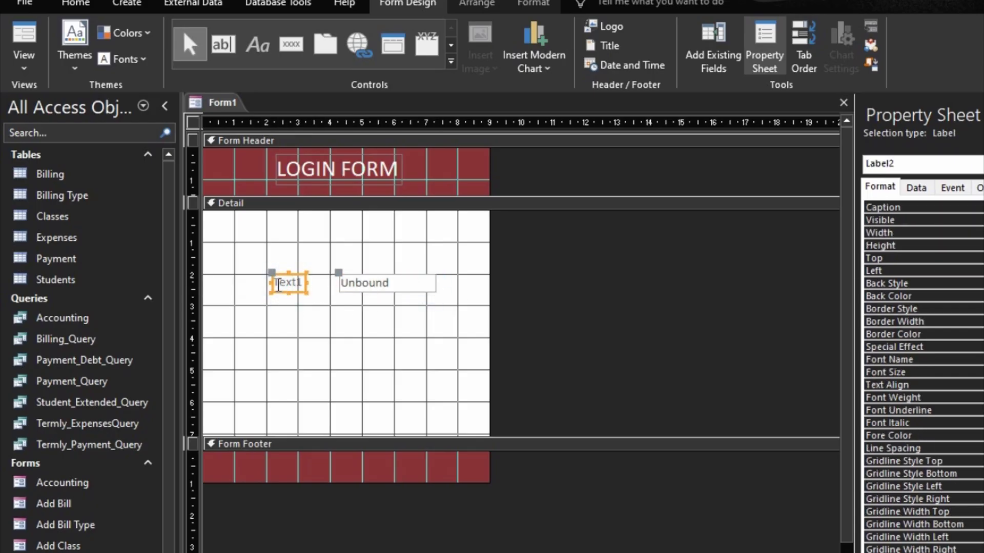
pyautogui.click(269, 282)
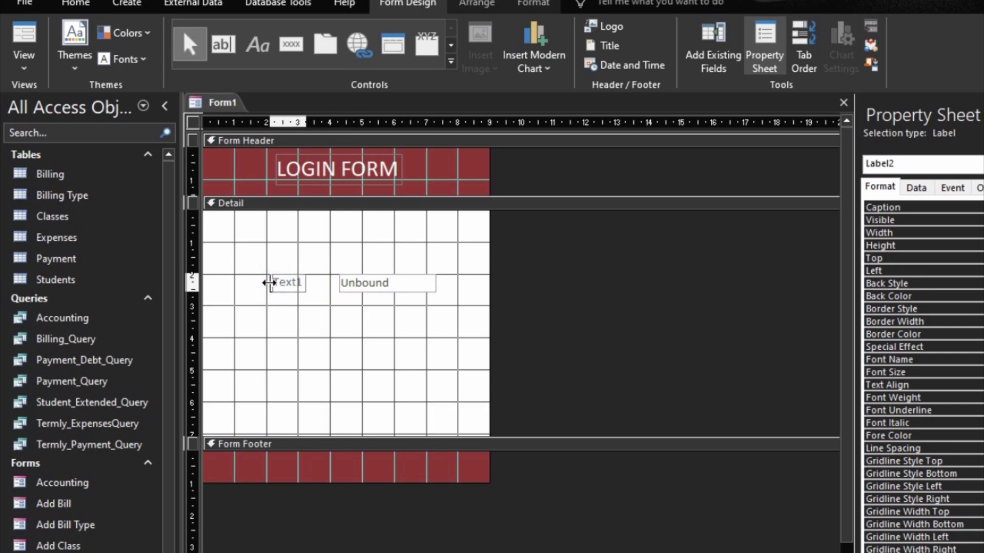
pyautogui.moveTo(269, 283); pyautogui.dragTo(265, 282)
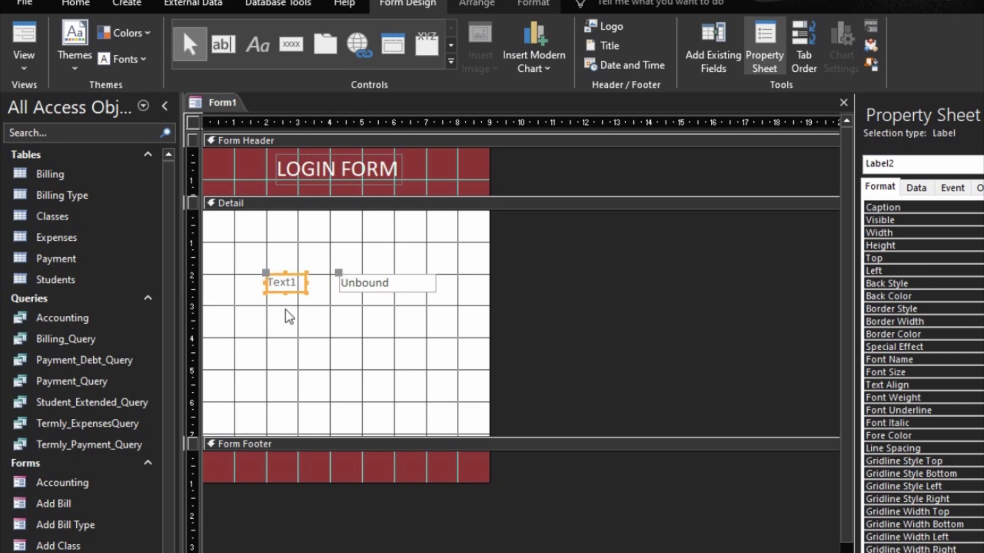
# - Duplicate the label and text box pair, captioning the labels Username and Password
pyautogui.moveTo(264, 251); pyautogui.dragTo(410, 303)
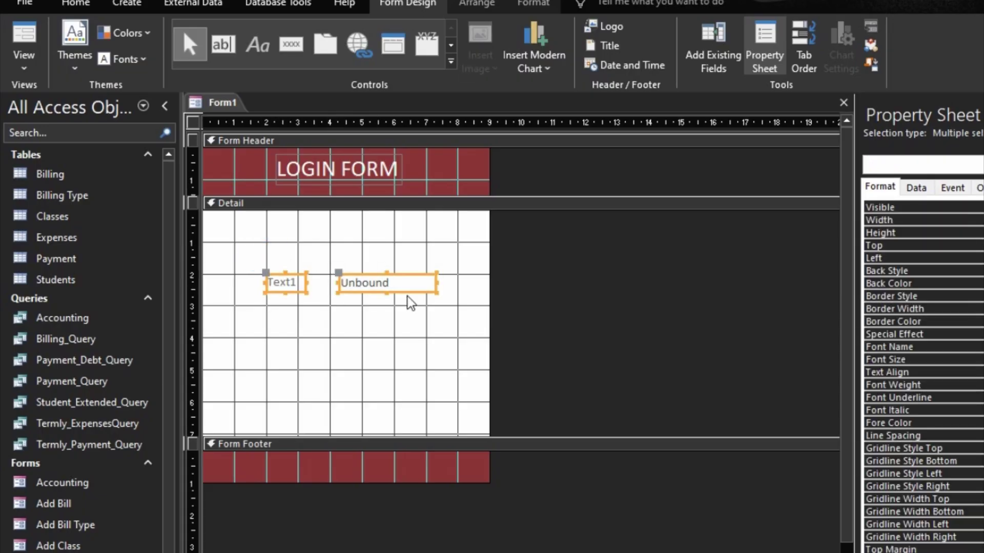
pyautogui.hotkey('ctrl', 'c')
pyautogui.hotkey('ctrl', 'v')
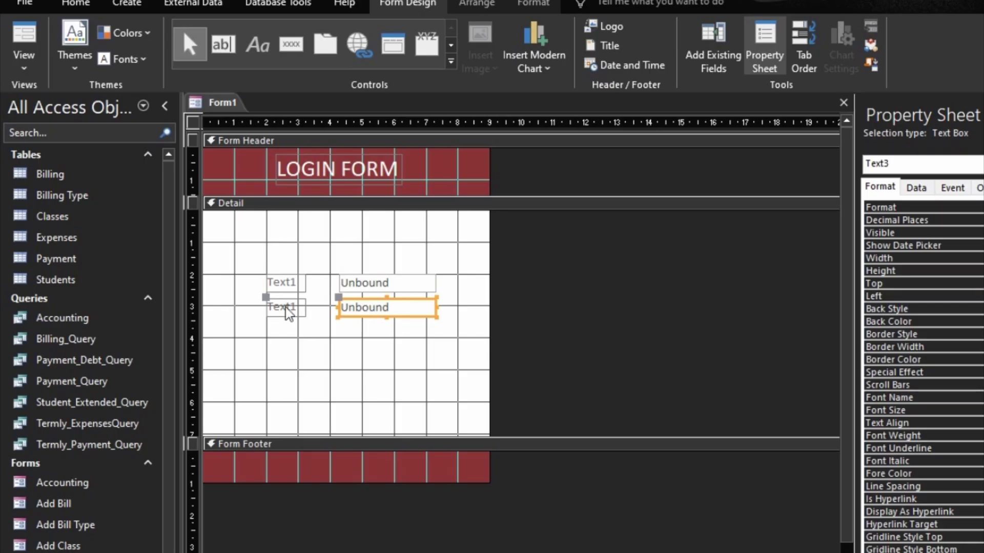
pyautogui.click(276, 283)
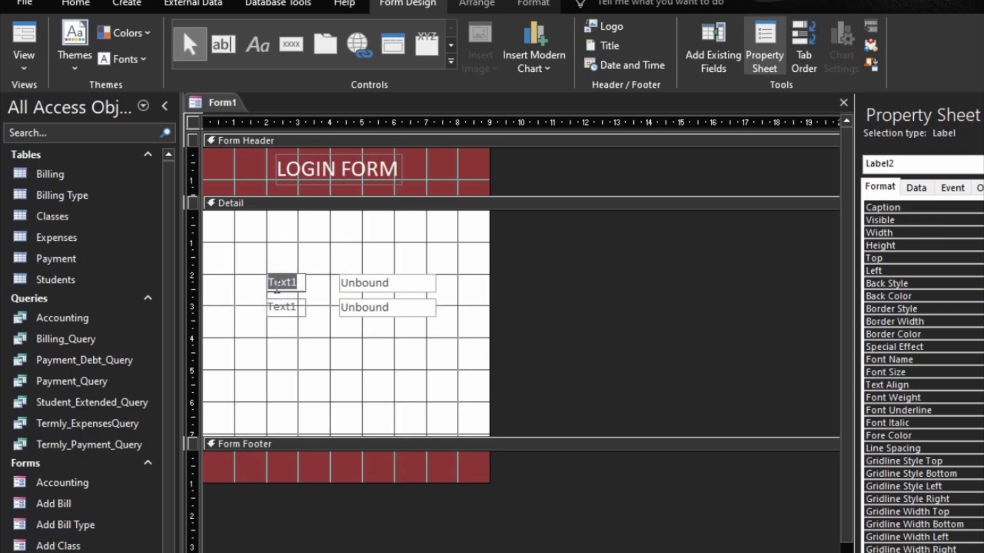
pyautogui.write('Username')
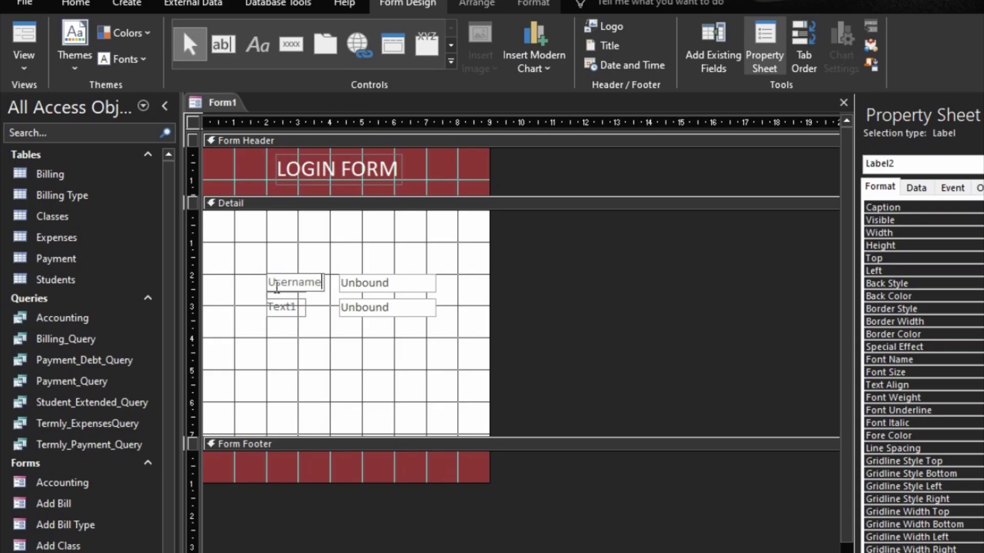
pyautogui.doubleClick(284, 306)
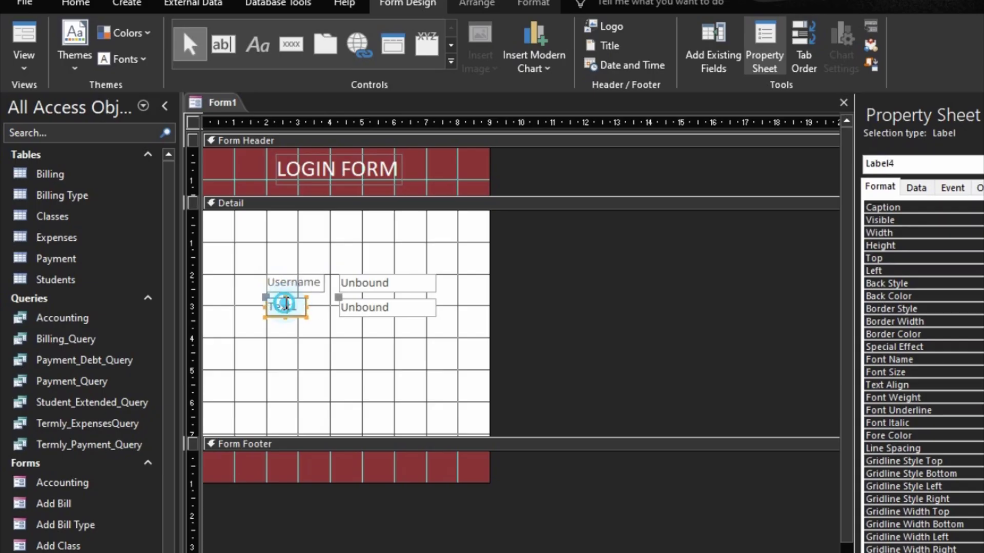
pyautogui.write('Pas')
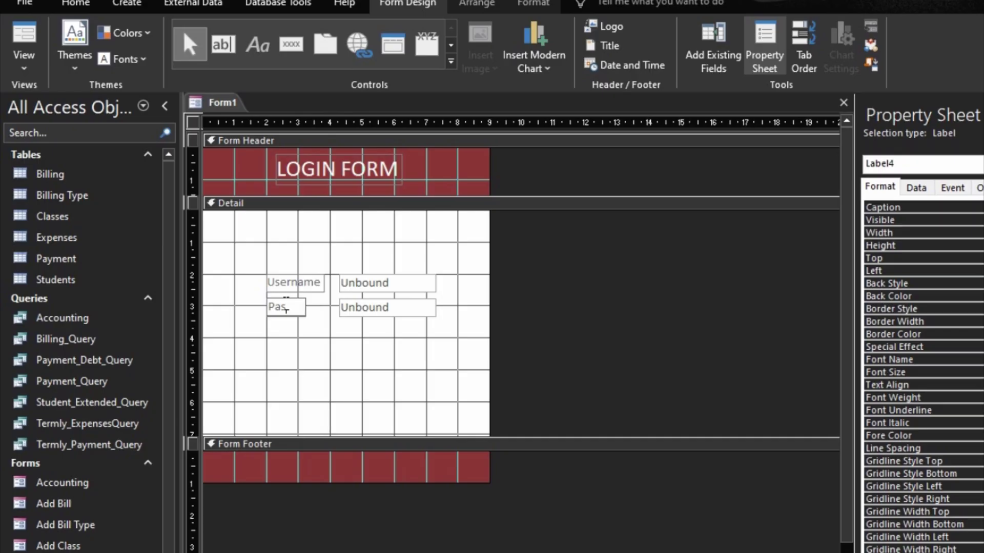
pyautogui.write('sword')
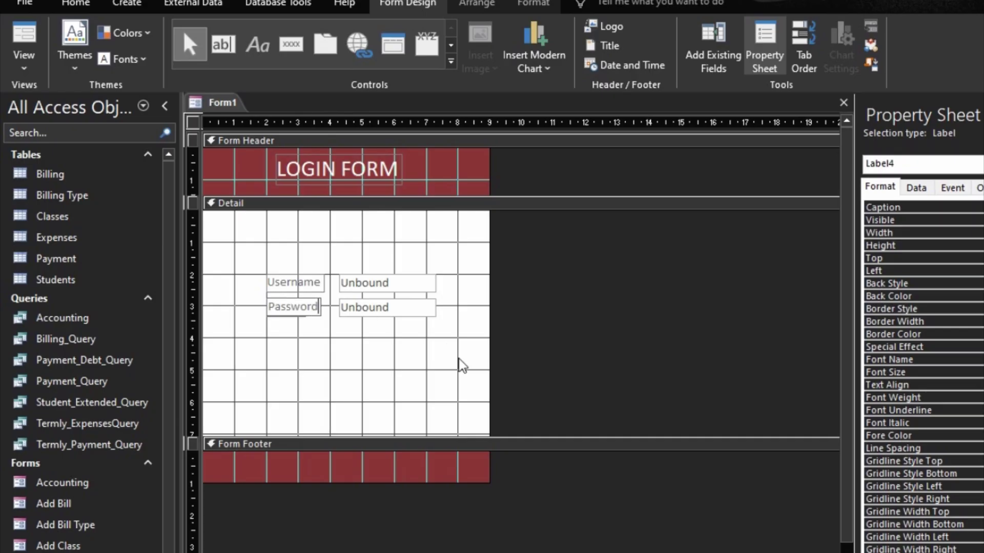
pyautogui.click(405, 305)
# - Move the four field controls left and widen both text boxes
pyautogui.moveTo(268, 259); pyautogui.dragTo(386, 325)
pyautogui.moveTo(303, 282); pyautogui.dragTo(270, 287)
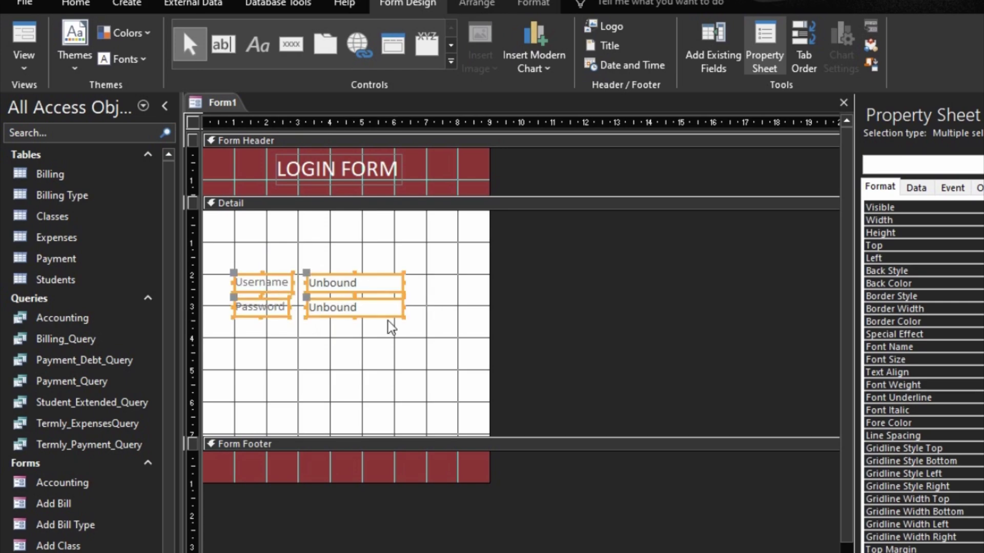
pyautogui.click(400, 328)
pyautogui.moveTo(417, 268); pyautogui.dragTo(389, 308)
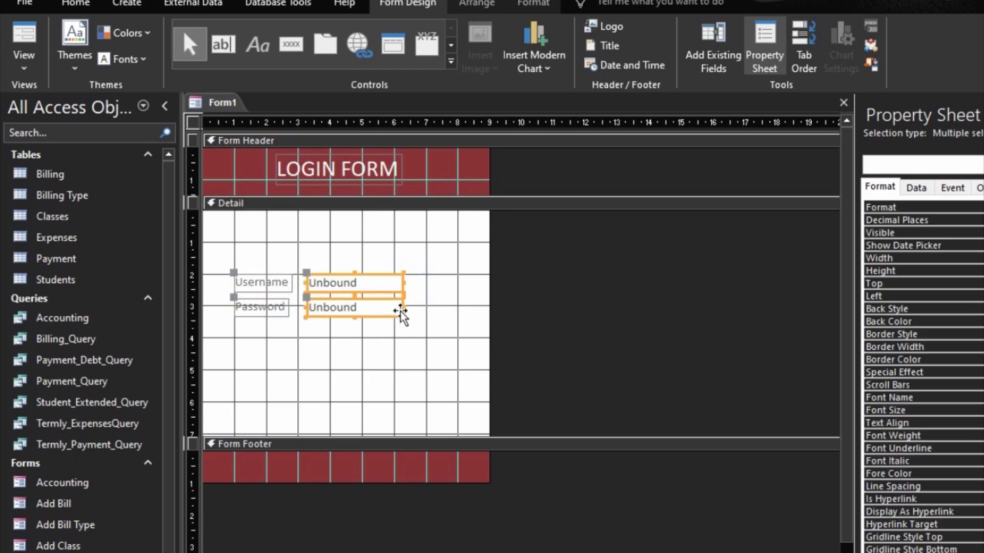
pyautogui.click(406, 310)
pyautogui.moveTo(410, 271); pyautogui.dragTo(456, 313)
pyautogui.click(361, 350)
# - Set the labels and text boxes to font size 12 with Automatic colour
pyautogui.moveTo(402, 246); pyautogui.dragTo(248, 340)
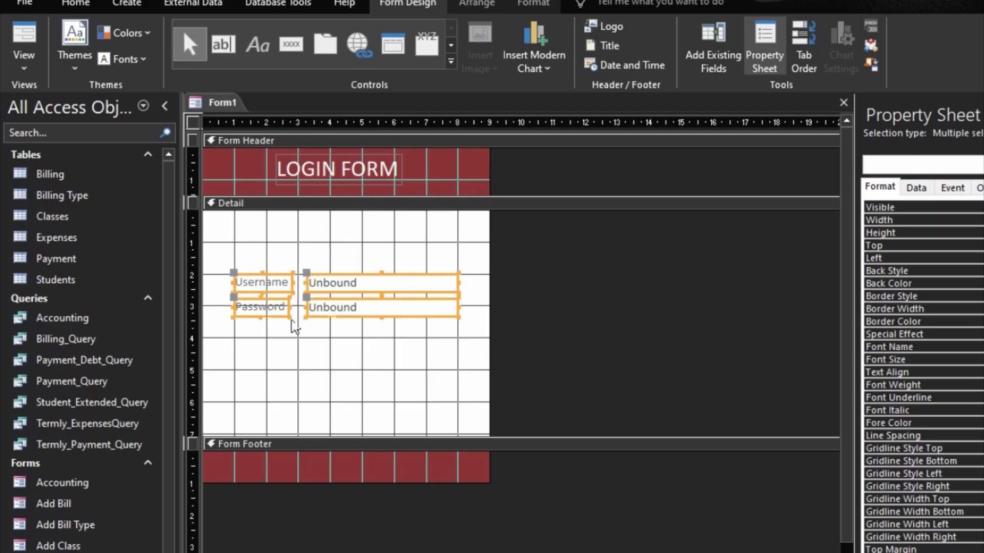
pyautogui.click(528, 4)
pyautogui.click(280, 32)
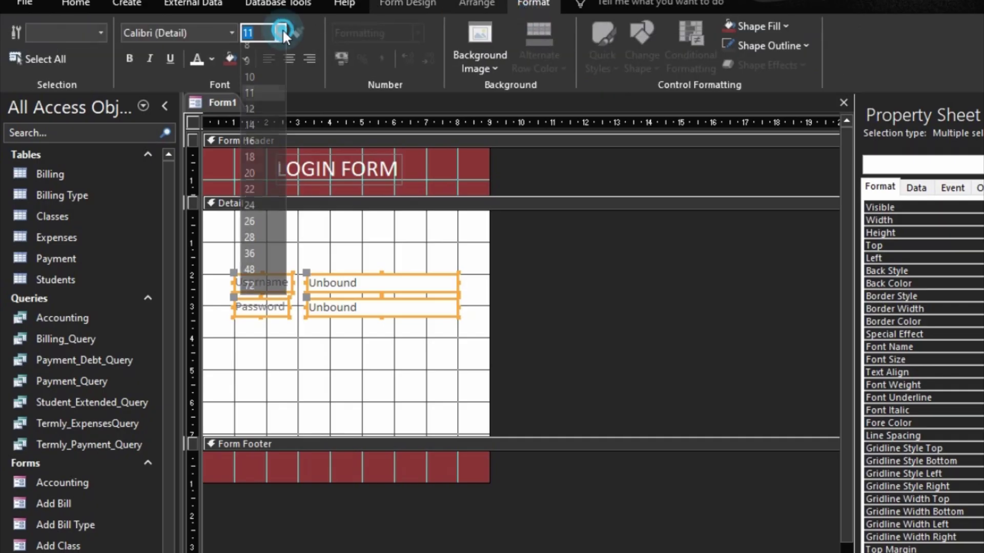
pyautogui.click(266, 113)
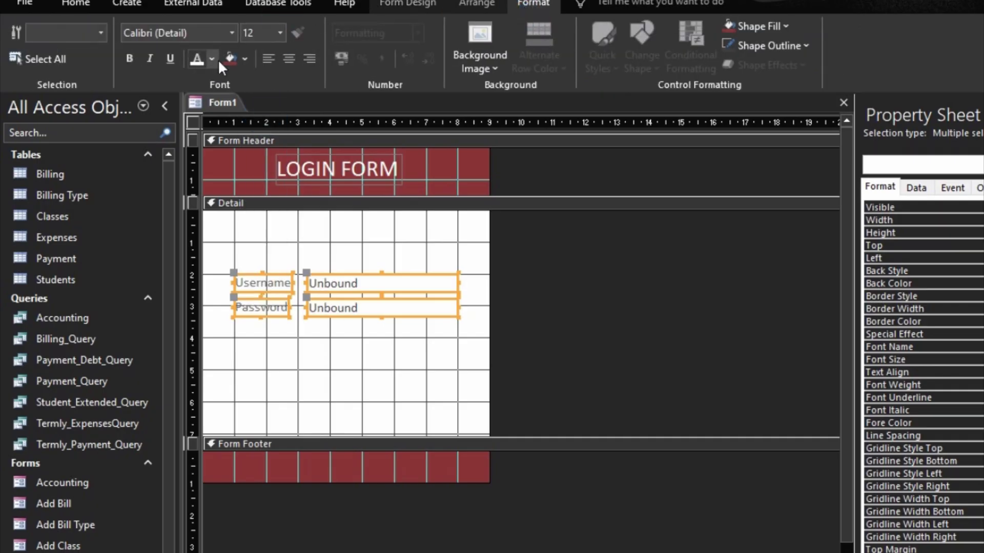
pyautogui.click(212, 60)
pyautogui.click(207, 77)
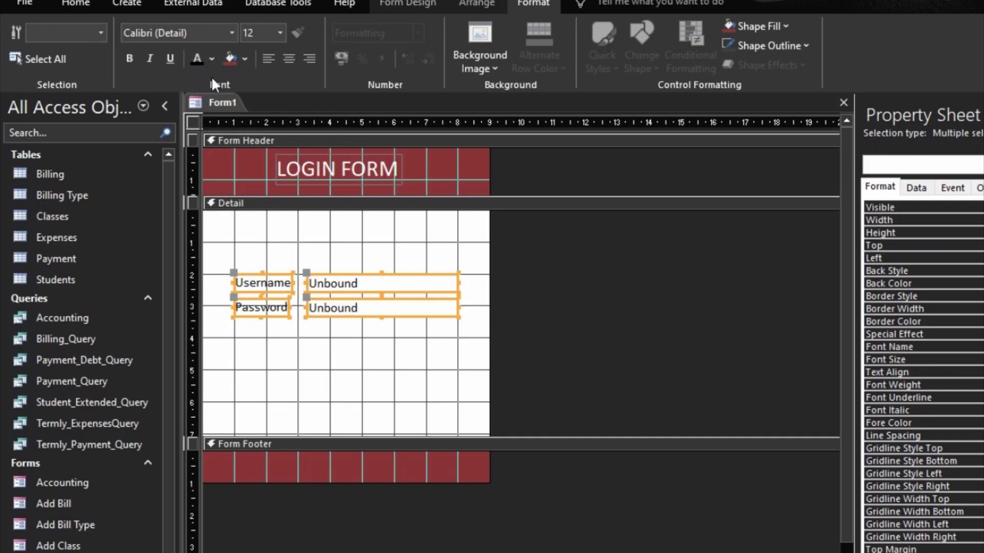
pyautogui.click(383, 362)
# - Move the Password label and text box down to space the rows apart
pyautogui.moveTo(379, 265); pyautogui.dragTo(256, 319)
pyautogui.rightClick(324, 308)
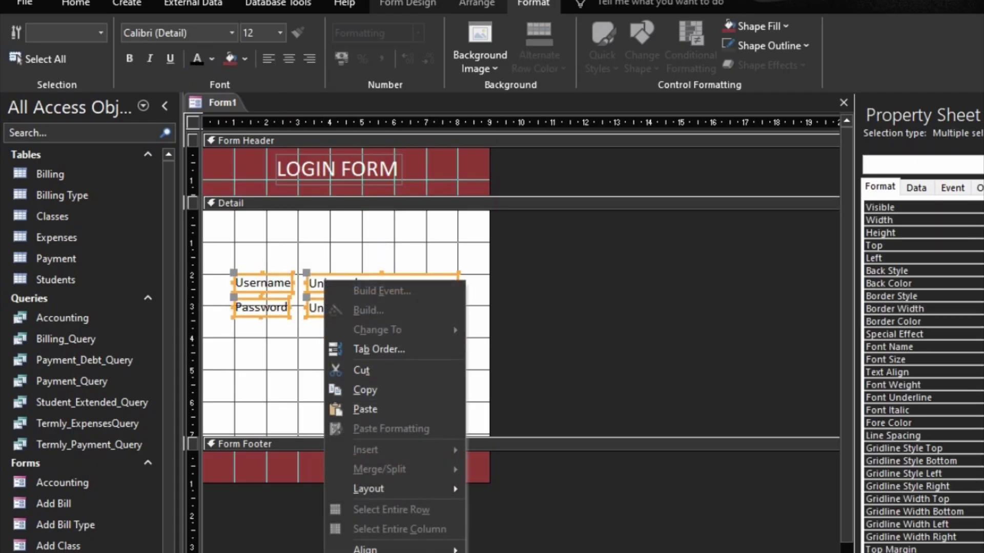
pyautogui.press('Escape')
pyautogui.moveTo(346, 334); pyautogui.dragTo(245, 343)
pyautogui.press('Down')
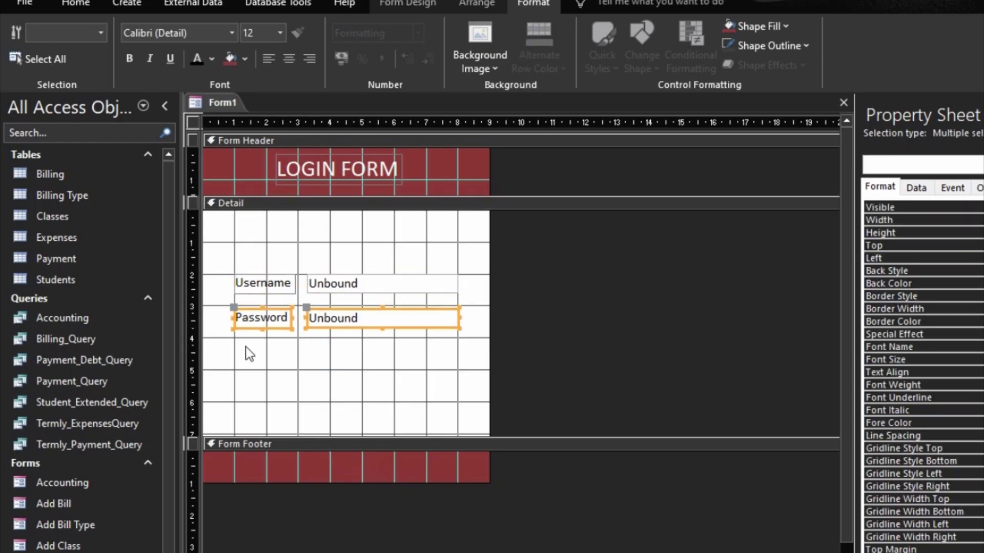
pyautogui.press('Down')
pyautogui.press('Down')
pyautogui.press('Down')
pyautogui.press('Down')
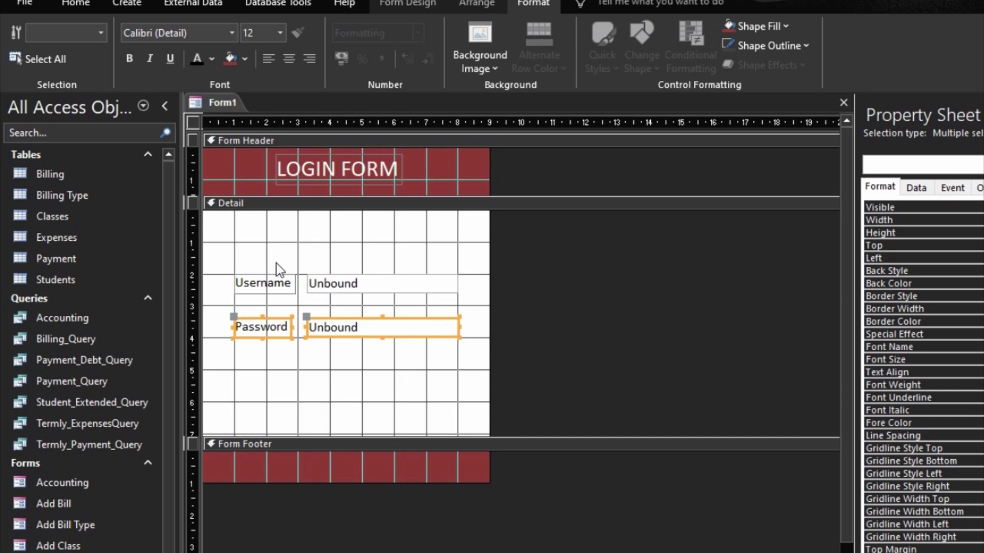
pyautogui.click(275, 263)
pyautogui.moveTo(259, 256); pyautogui.dragTo(358, 373)
pyautogui.click(406, 378)
pyautogui.click(375, 376)
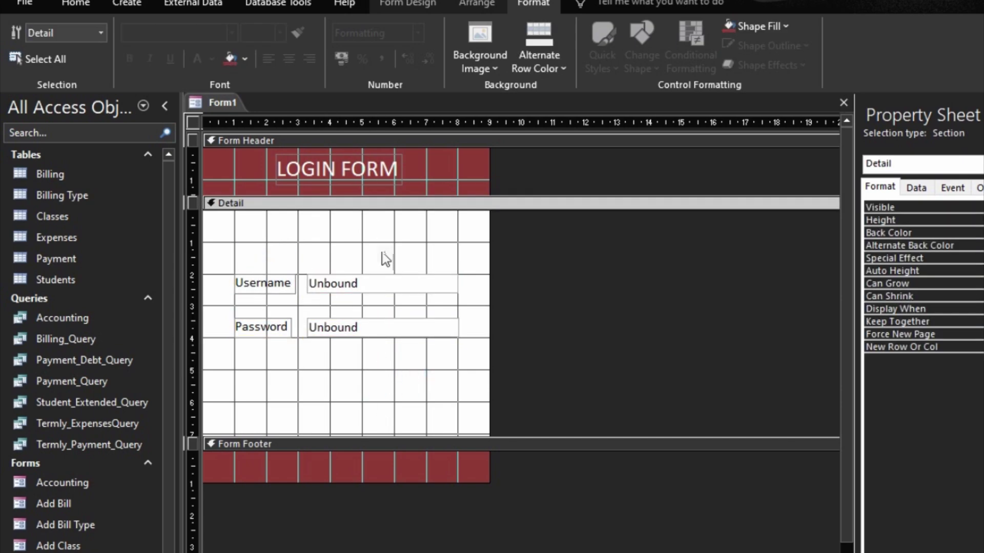
# - Draw a button below the Password field, skipping the wizard, and caption it 'Log In'
pyautogui.click(377, 376)
pyautogui.click(407, 4)
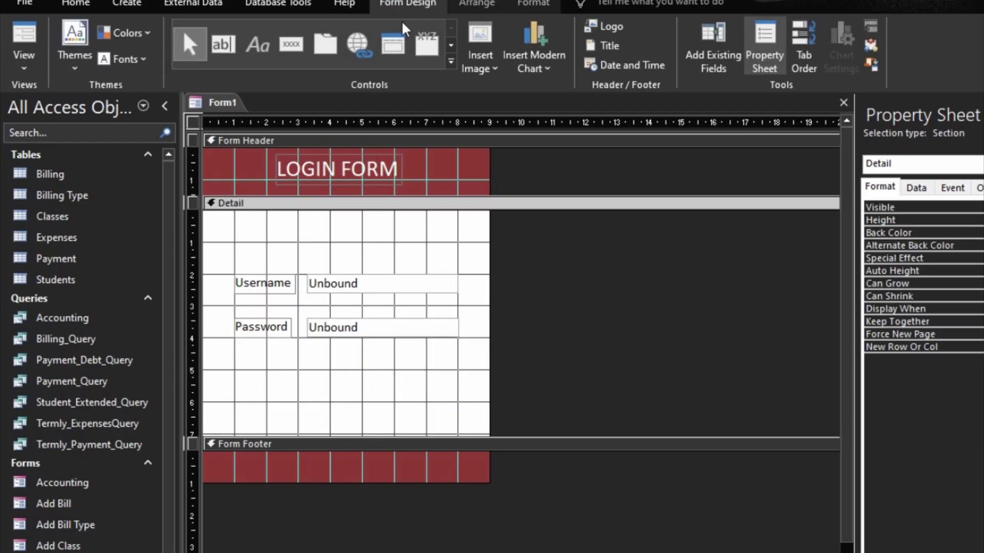
pyautogui.click(291, 44)
pyautogui.moveTo(363, 370); pyautogui.dragTo(425, 397)
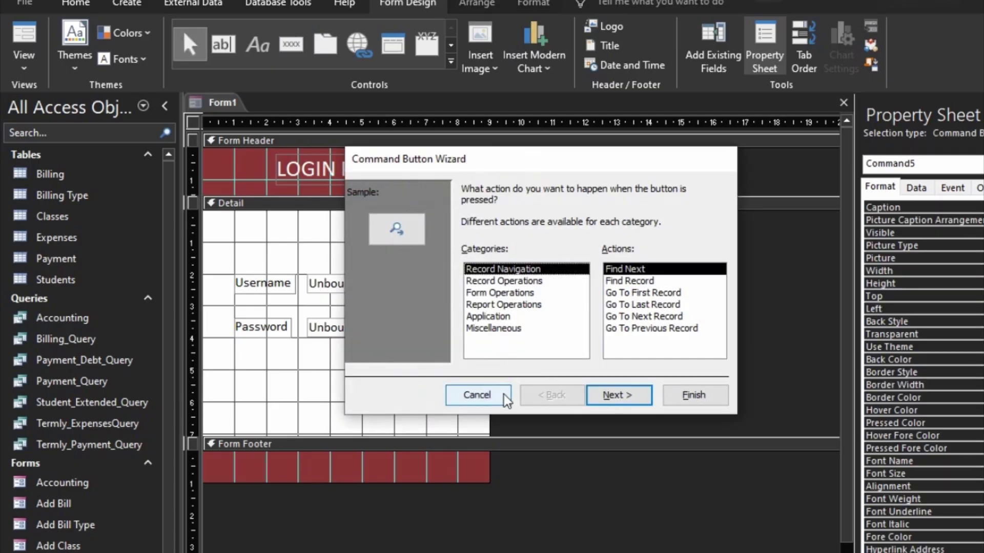
pyautogui.click(504, 396)
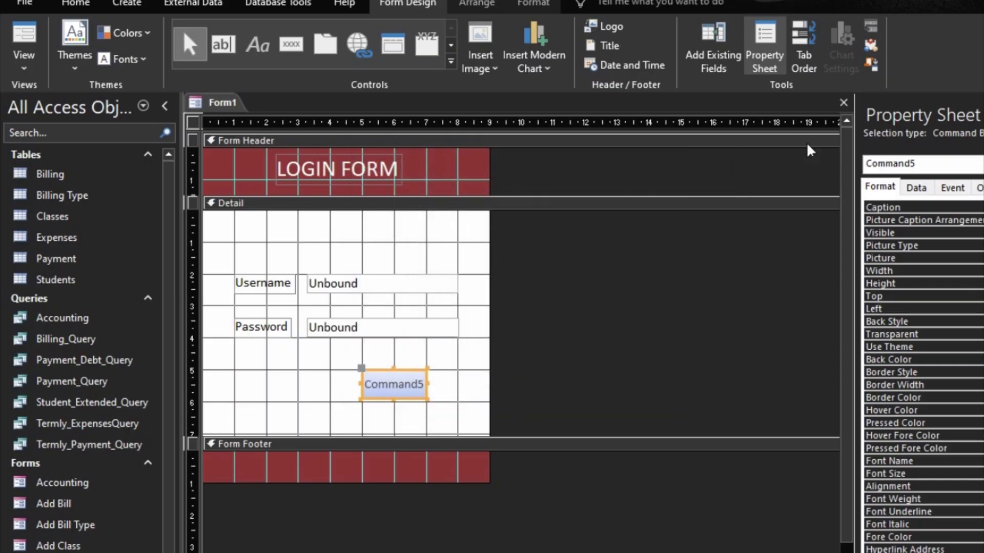
pyautogui.doubleClick(386, 383)
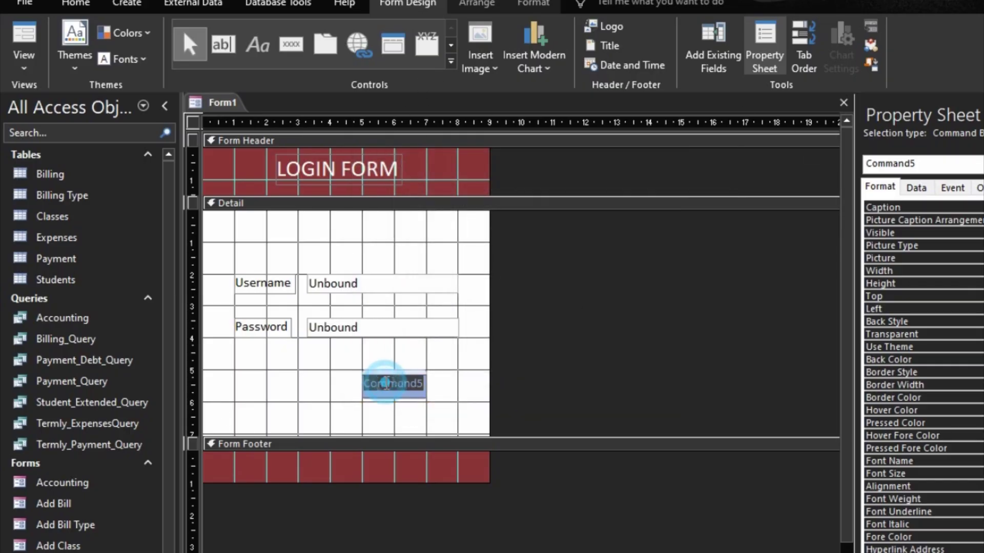
pyautogui.write('Log')
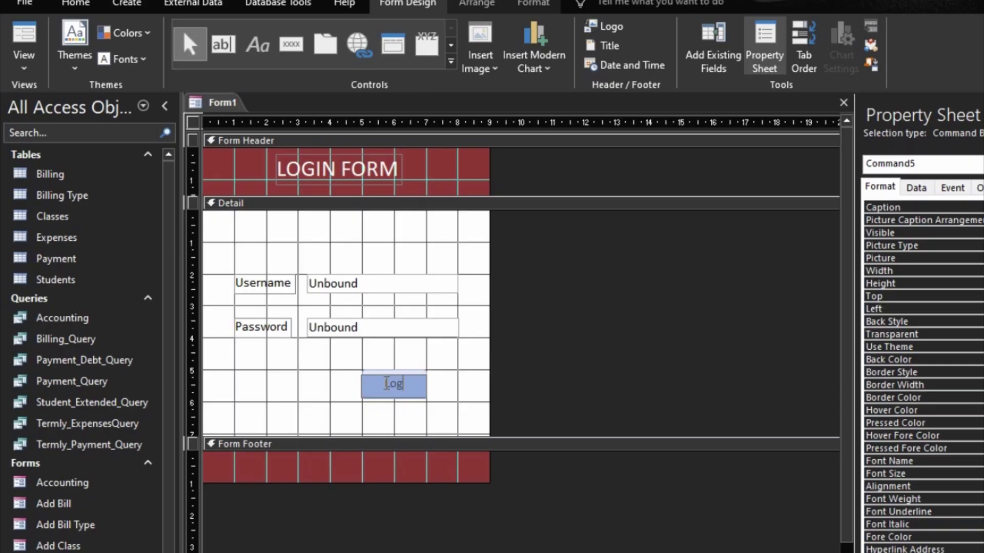
pyautogui.write(' In')
pyautogui.click(446, 373)
# - Give the Log In button a dark red fill with white, size 12 text
pyautogui.click(411, 385)
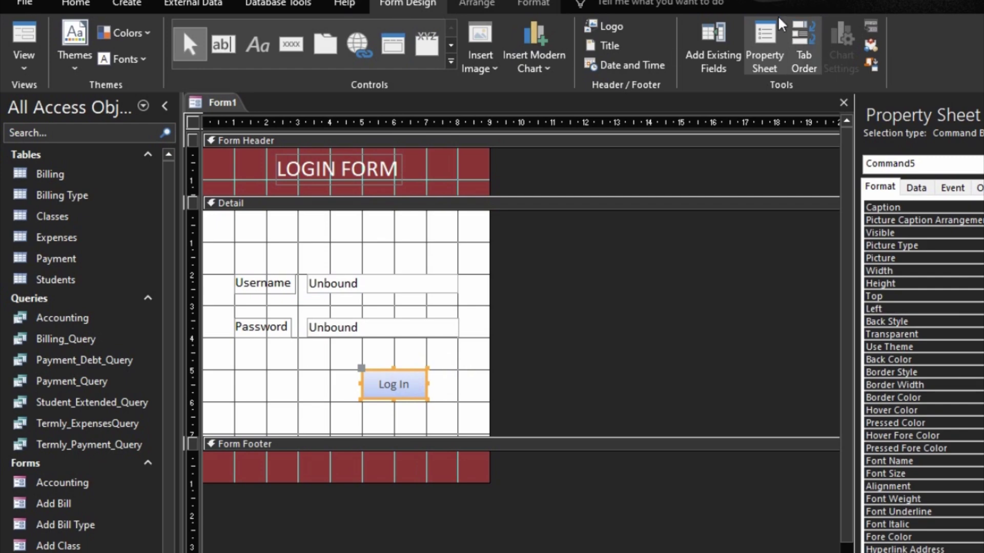
pyautogui.click(557, 12)
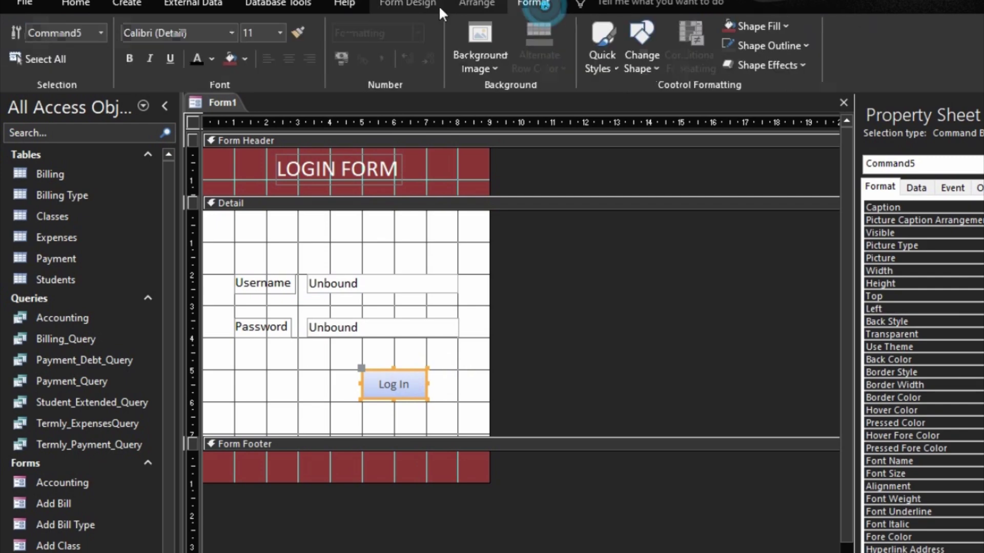
pyautogui.click(231, 56)
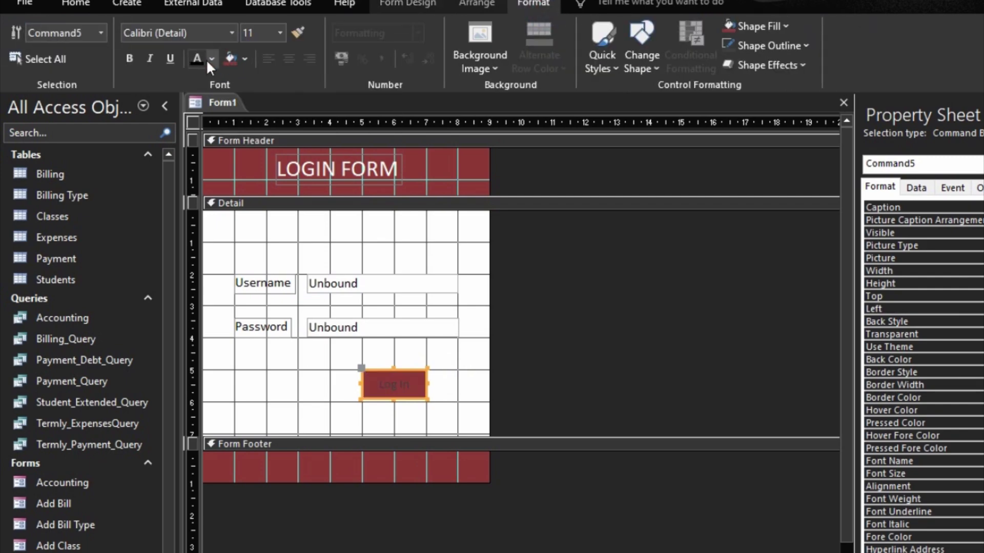
pyautogui.click(211, 58)
pyautogui.click(207, 109)
pyautogui.click(280, 35)
pyautogui.click(251, 117)
# - Preview the form in Form view, then return to Design view
pyautogui.click(325, 374)
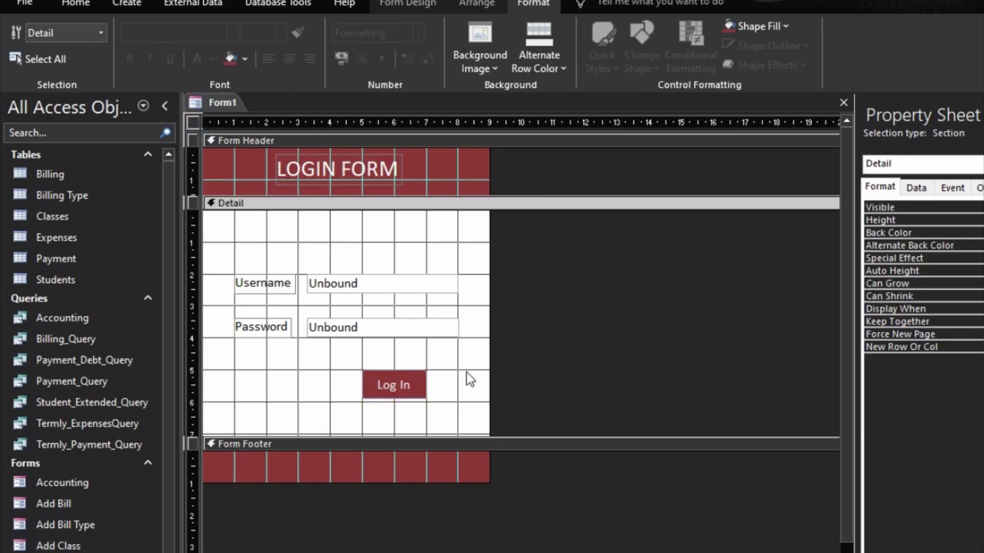
pyautogui.click(445, 233)
pyautogui.press('F5')
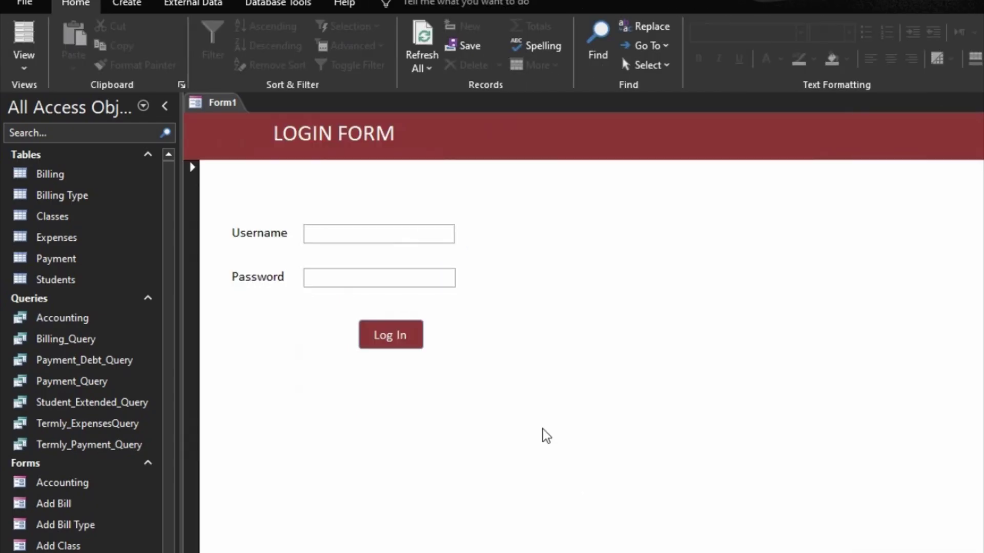
pyautogui.hotkey('ctrl', '.')
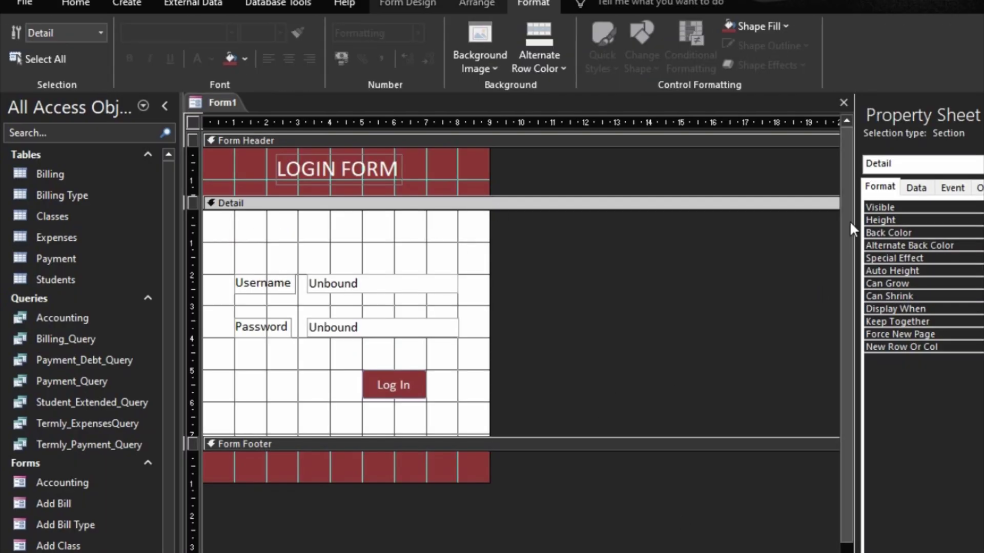
# - Set the form's Pop Up and Modal to Yes and Cycle to Current Record
pyautogui.click(191, 128)
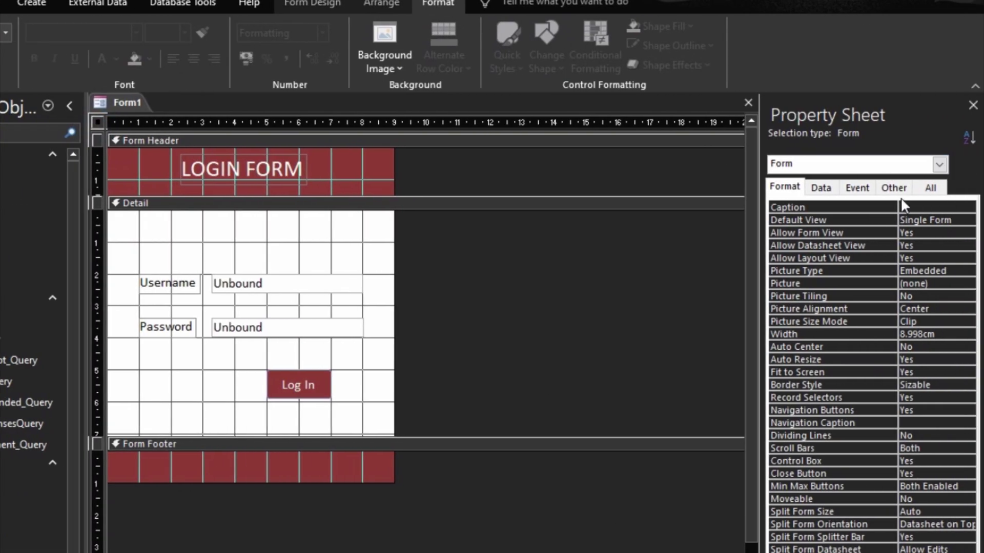
pyautogui.click(895, 187)
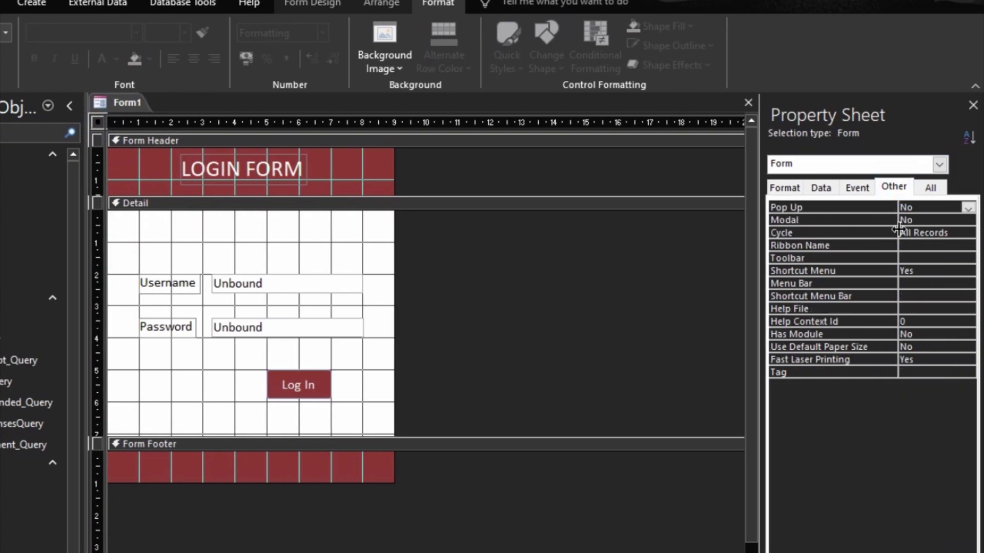
pyautogui.doubleClick(878, 208)
pyautogui.doubleClick(883, 221)
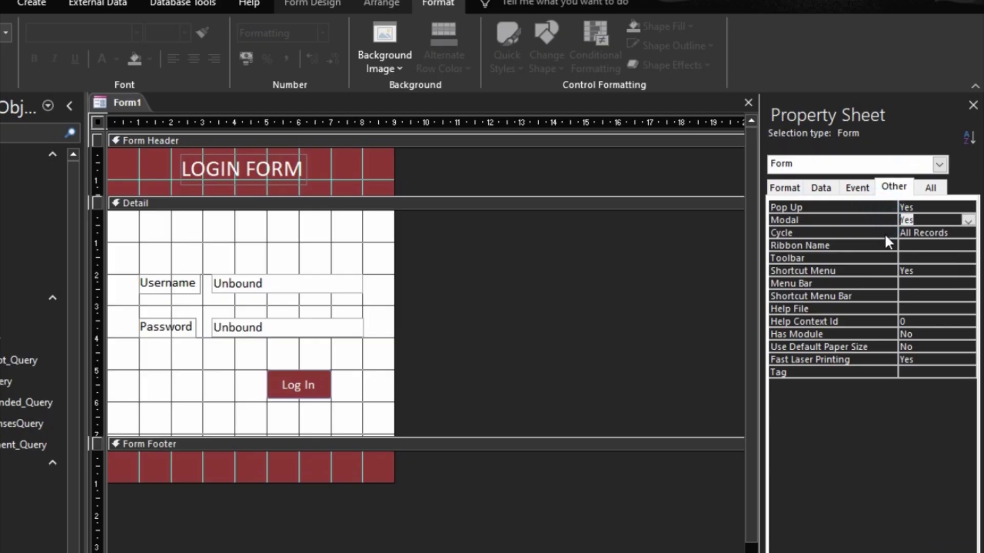
pyautogui.doubleClick(884, 233)
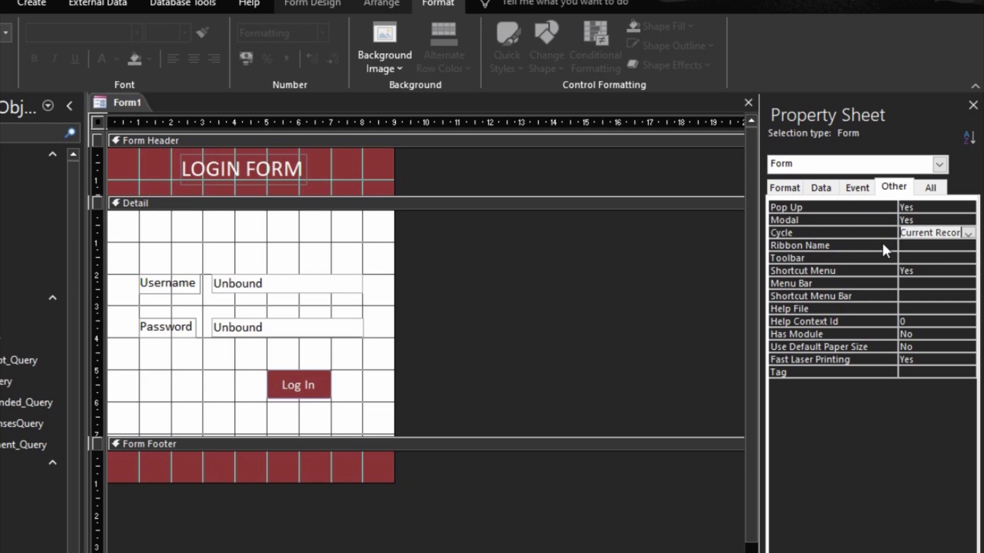
pyautogui.click(884, 250)
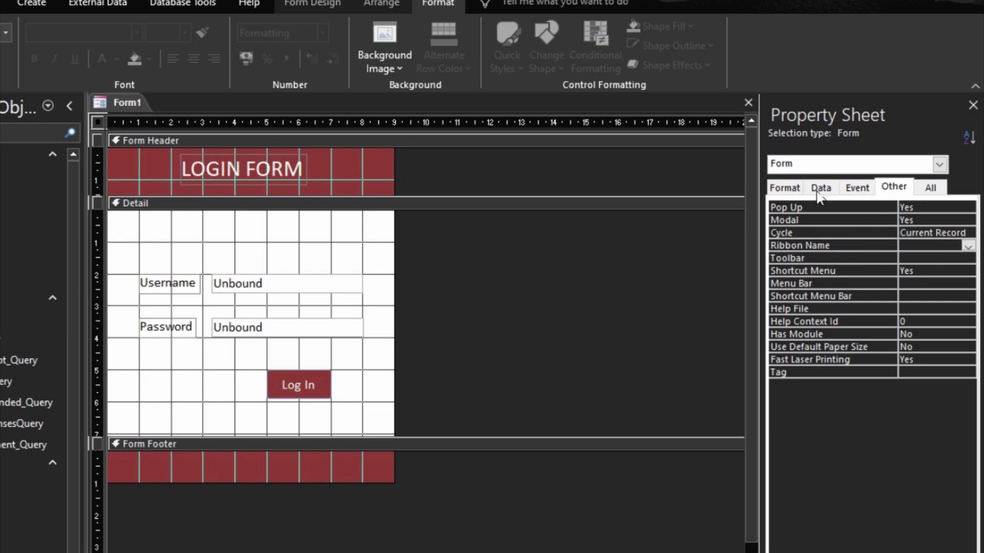
# - Turn off Record Selectors and Navigation Buttons, set Scroll Bars to Neither, and run the form
pyautogui.click(793, 189)
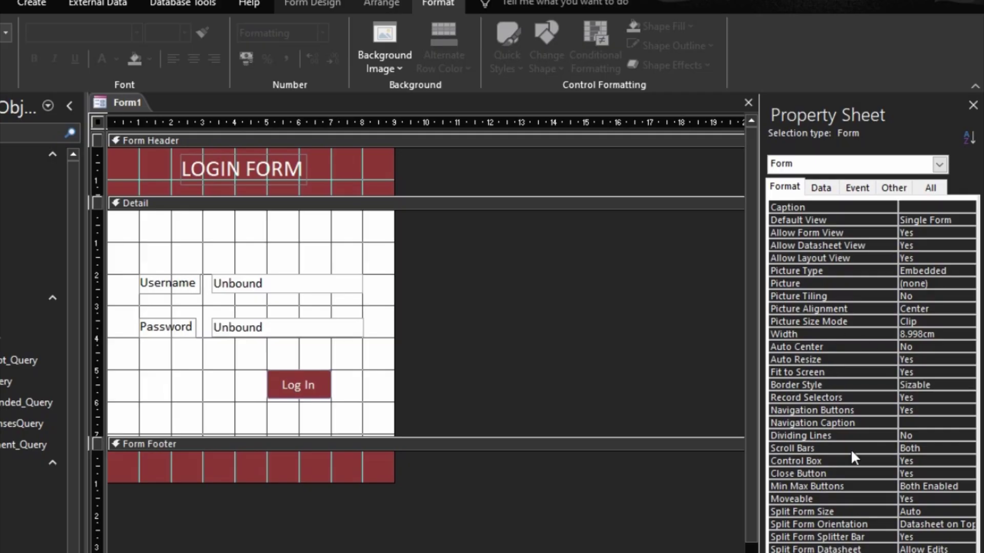
pyautogui.doubleClick(842, 399)
pyautogui.doubleClick(844, 409)
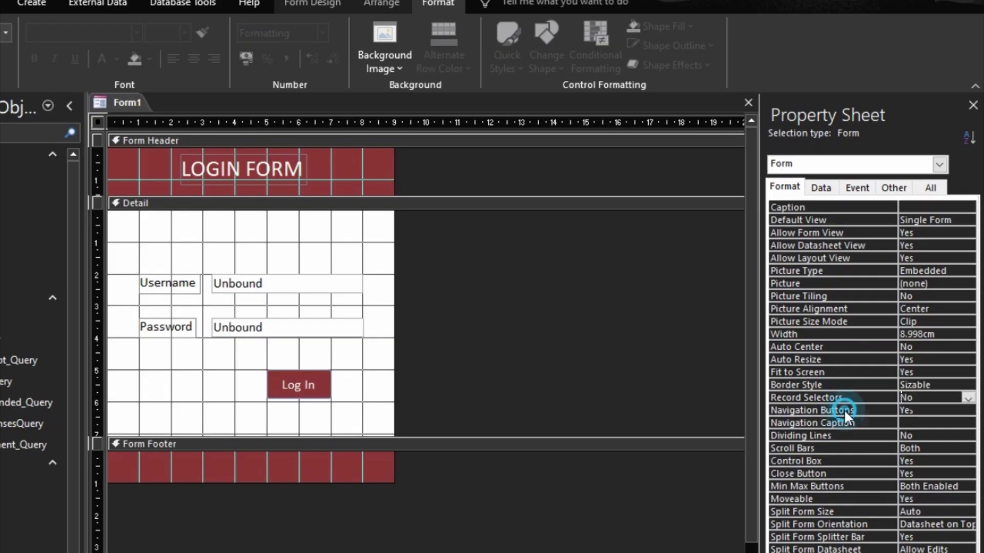
pyautogui.doubleClick(844, 448)
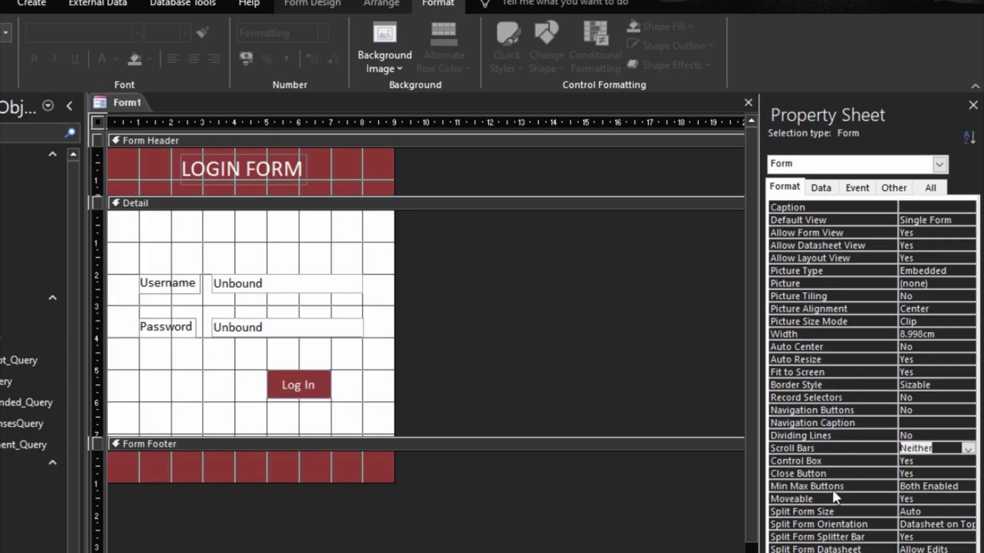
pyautogui.click(839, 463)
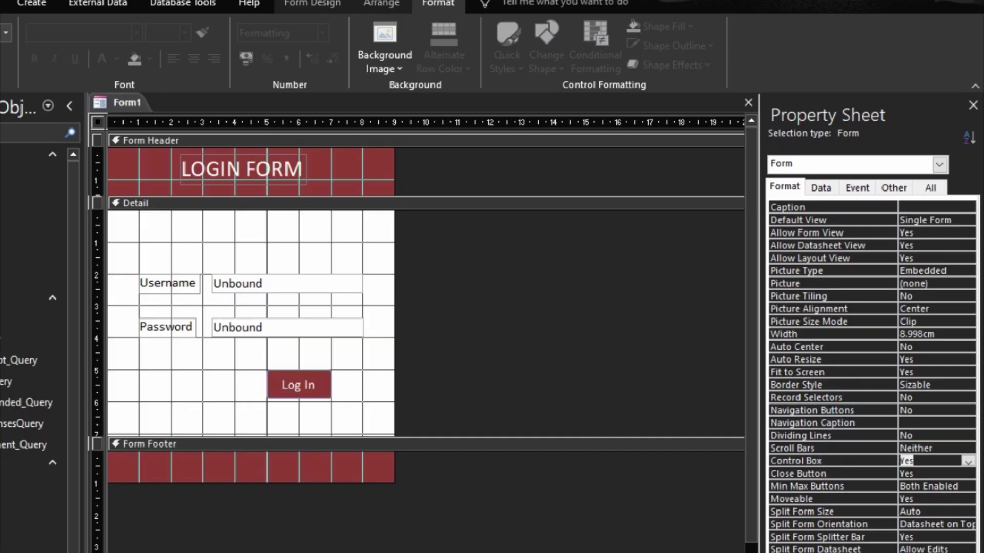
pyautogui.press('F5')
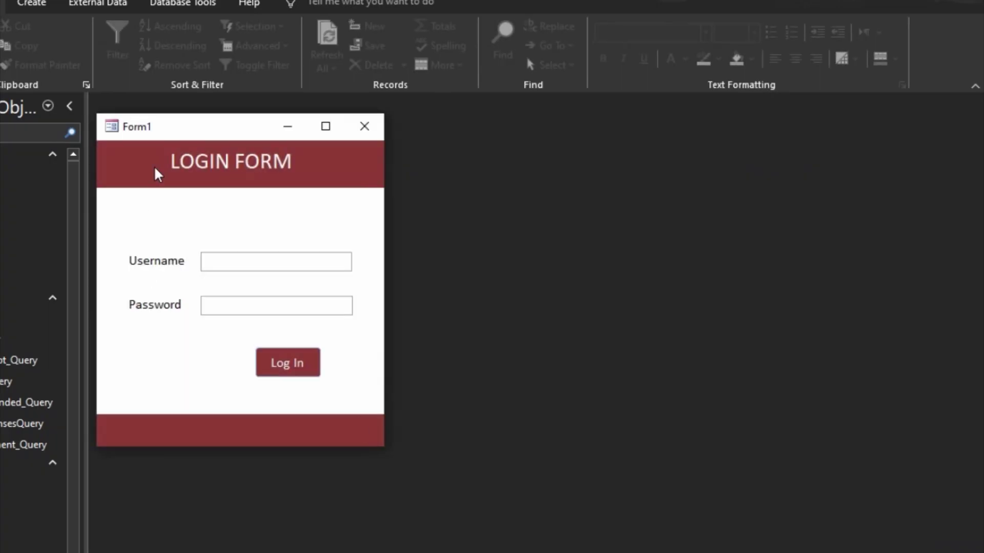
# - Move the login window into place and enter a test username
pyautogui.moveTo(189, 136); pyautogui.dragTo(550, 219)
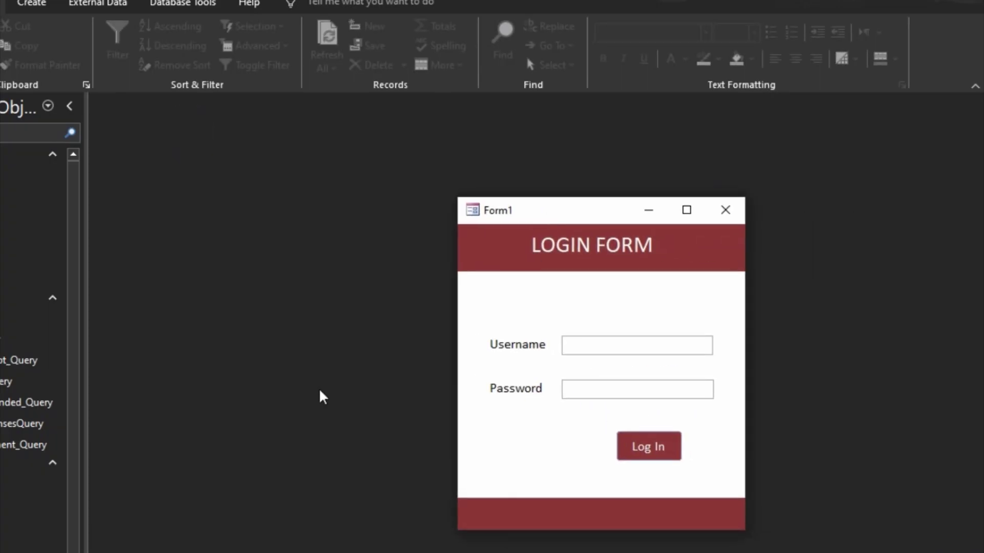
pyautogui.moveTo(623, 215); pyautogui.dragTo(450, 176)
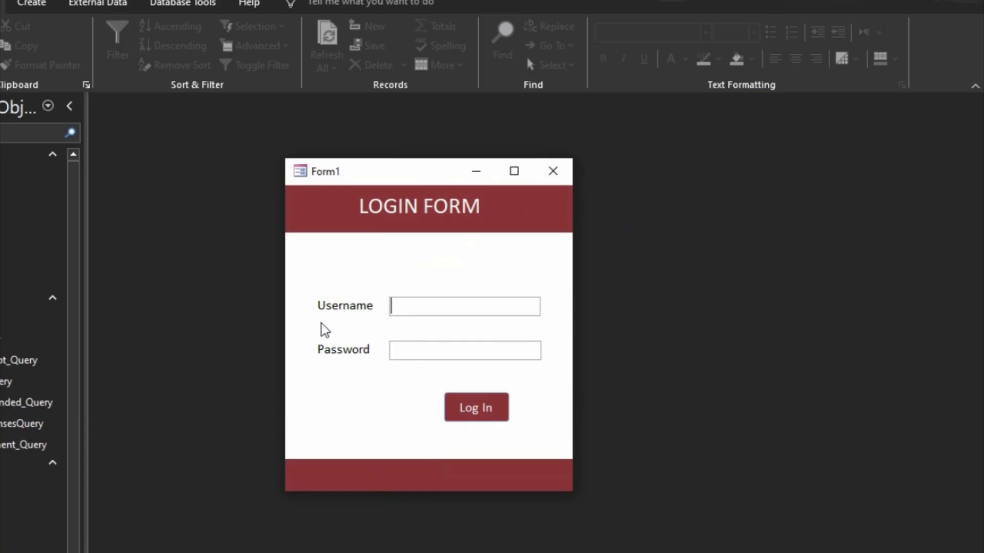
pyautogui.write('DoWithMe')
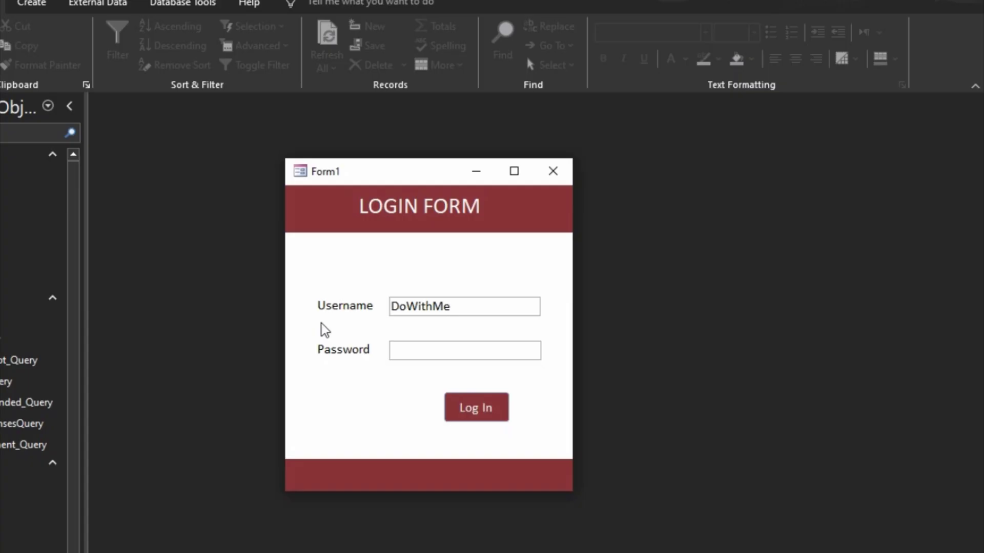
# - Enter a test password, then switch the form back to Design view
pyautogui.click(433, 347)
pyautogui.write('3')
pyautogui.rightClick(521, 217)
pyautogui.click(568, 267)
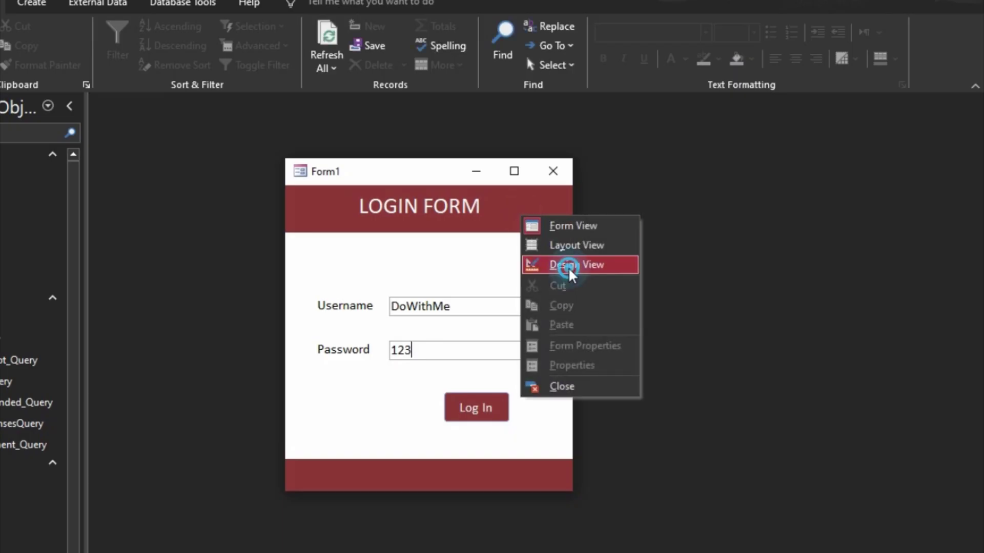
# - Name the username text box txtUsername
pyautogui.click(336, 326)
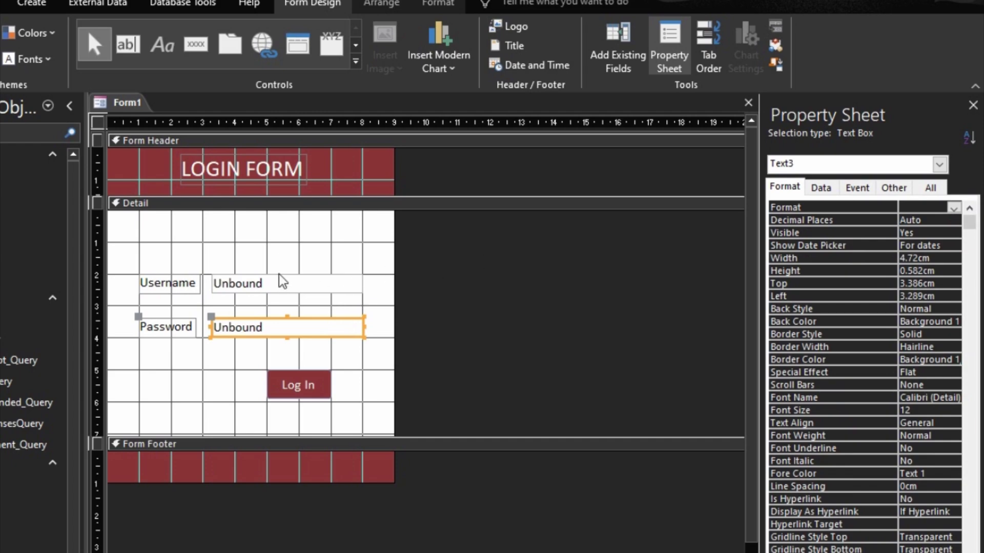
pyautogui.click(285, 287)
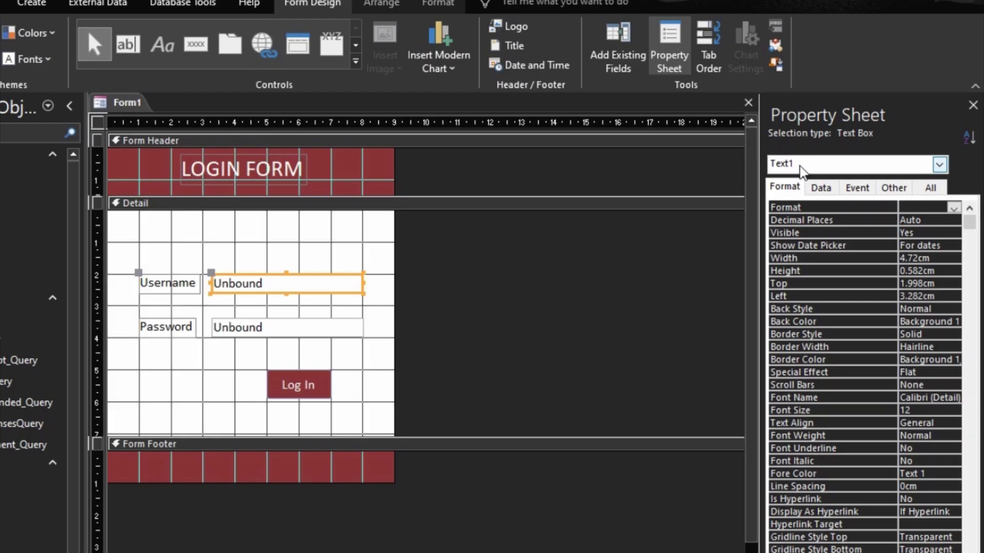
pyautogui.click(330, 328)
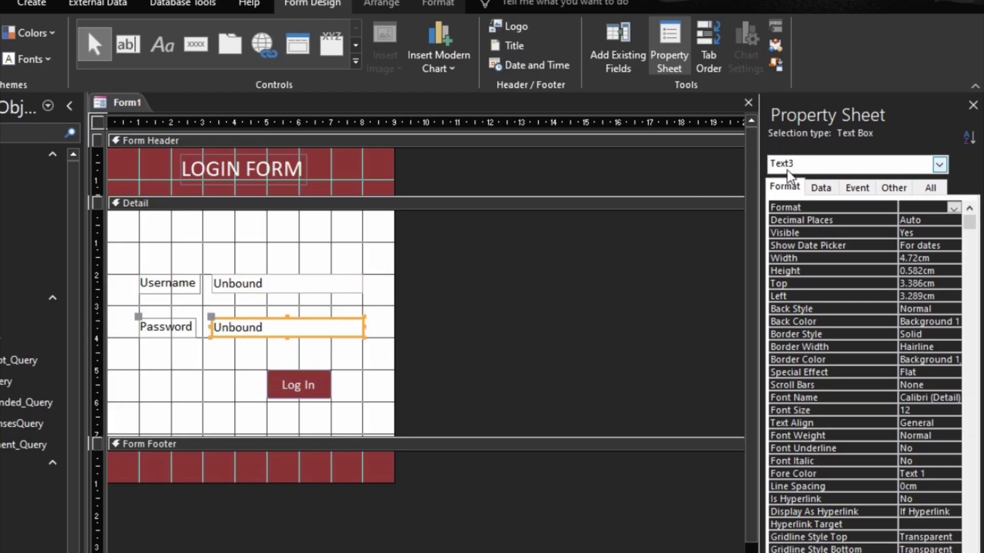
pyautogui.click(347, 290)
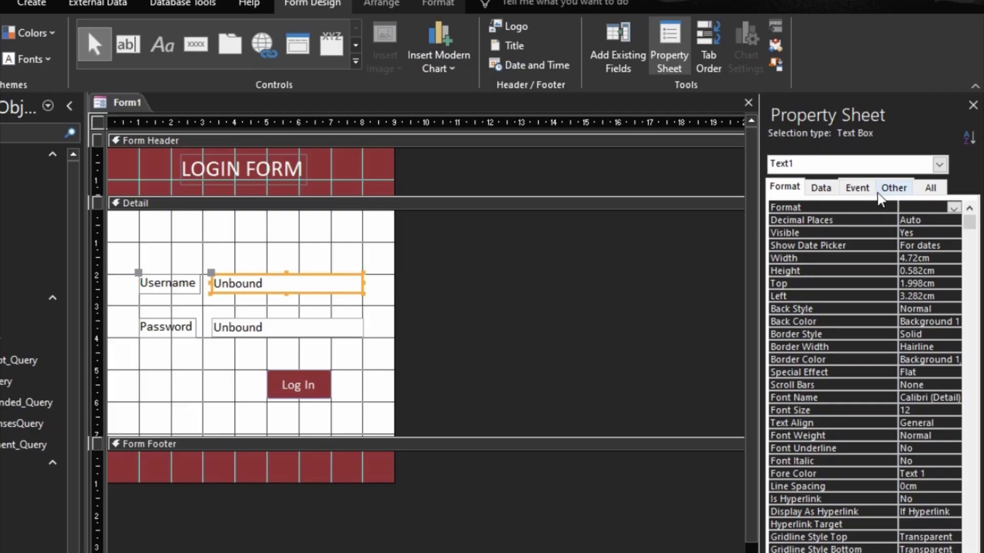
pyautogui.click(893, 189)
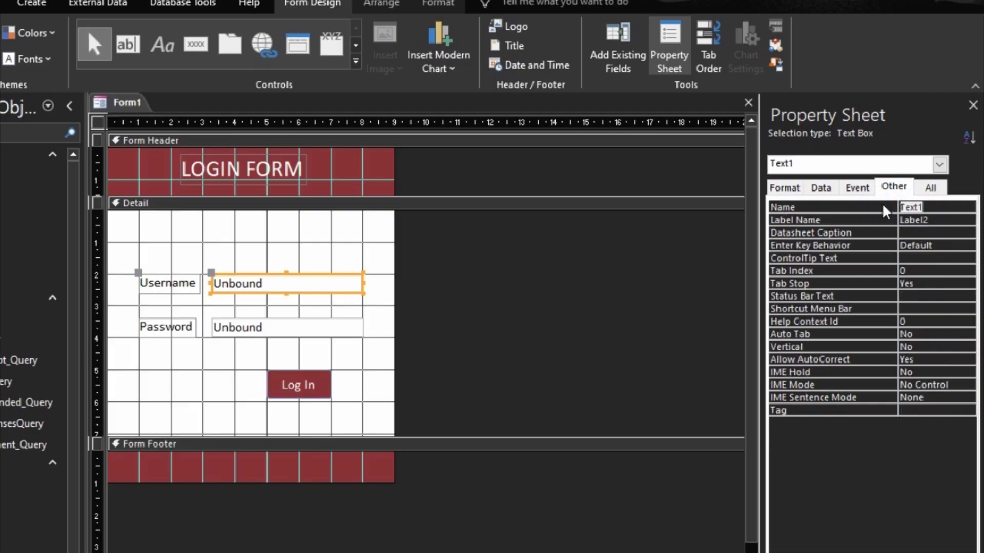
pyautogui.write('txtUsername')
# - Name the password text box txtPassword
pyautogui.click(246, 326)
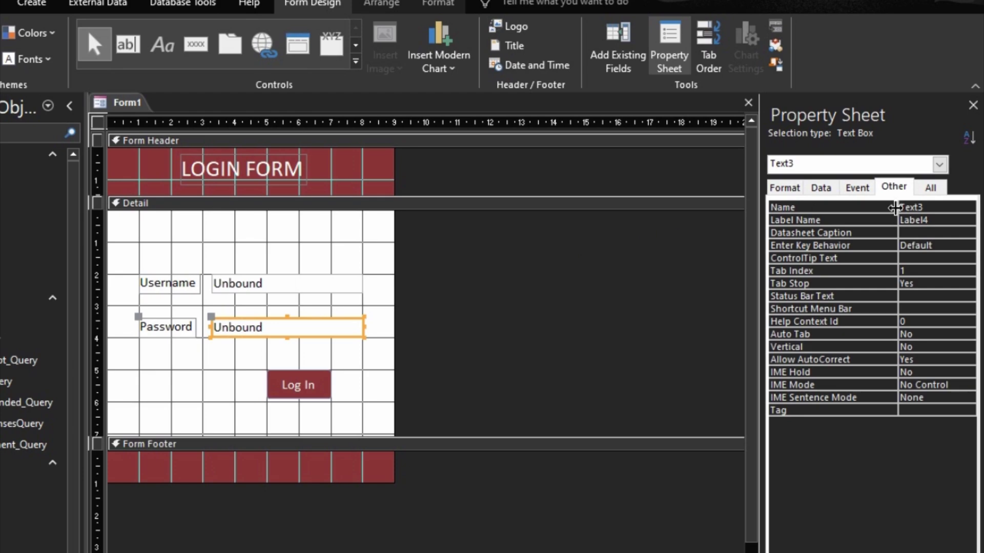
pyautogui.click(882, 207)
pyautogui.write('txtPassword')
pyautogui.click(868, 219)
pyautogui.click(330, 284)
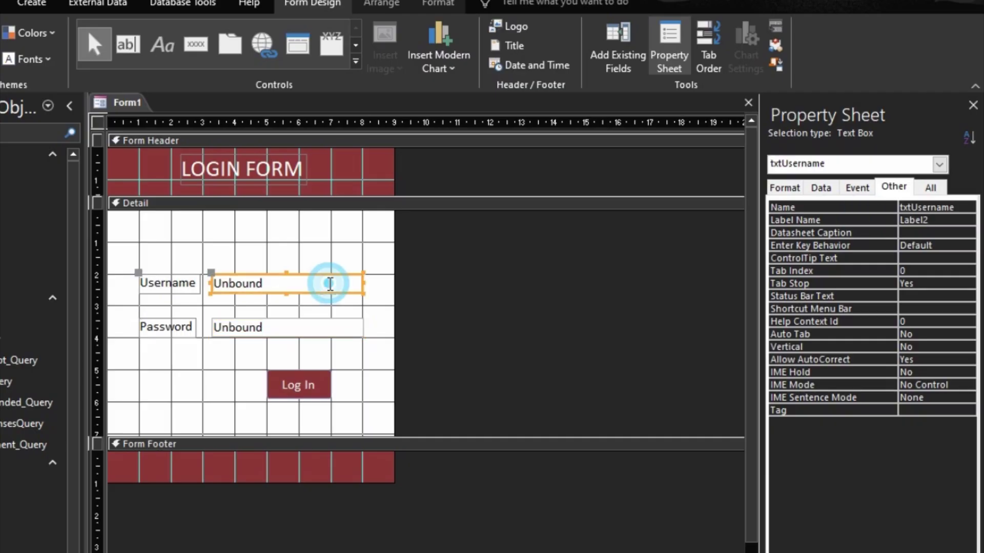
pyautogui.click(334, 333)
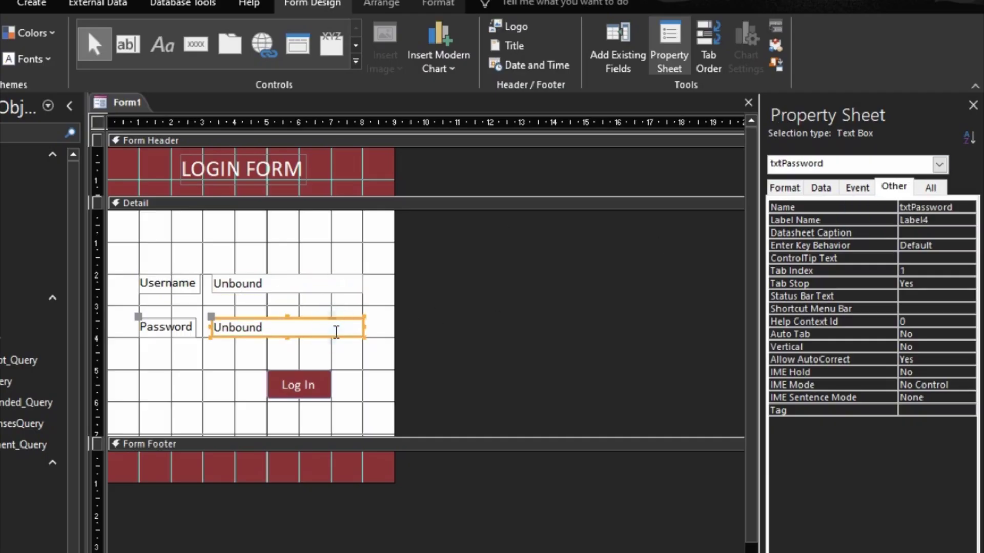
# - Set txtPassword's Input Mask to Password and run the form to test the masking
pyautogui.click(814, 189)
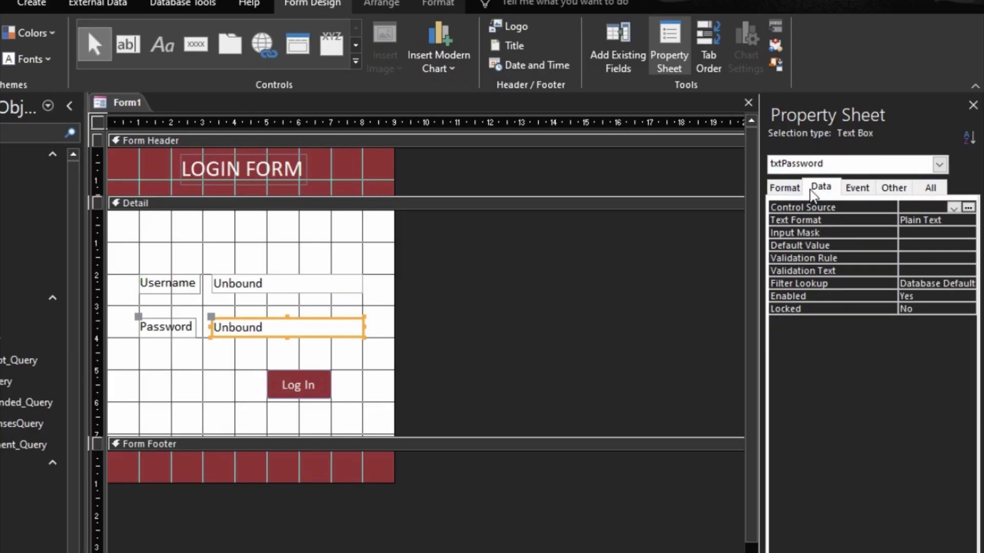
pyautogui.click(794, 235)
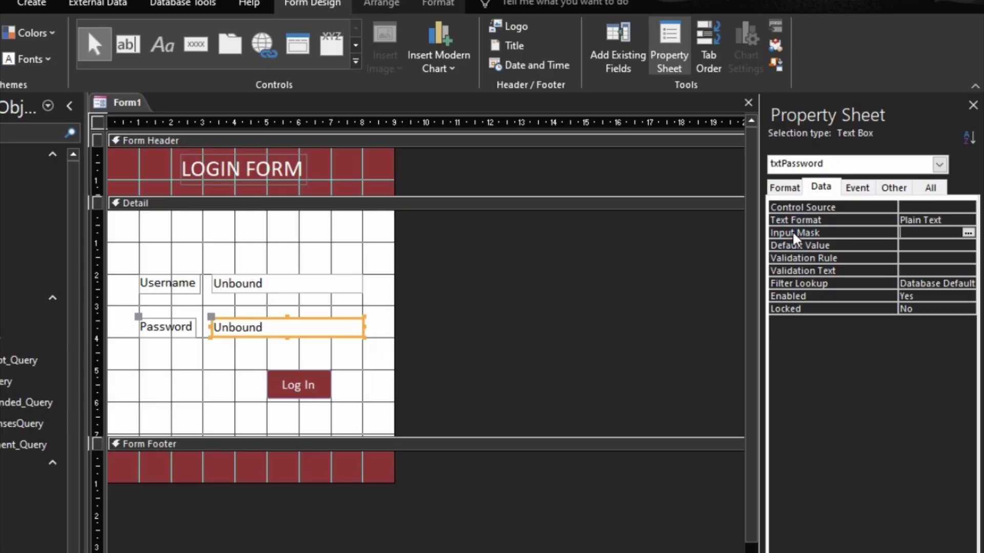
pyautogui.write('psdd')
pyautogui.press('BackSpace')
pyautogui.press('BackSpace')
pyautogui.press('BackSpace')
pyautogui.write('assword')
pyautogui.press('Return')
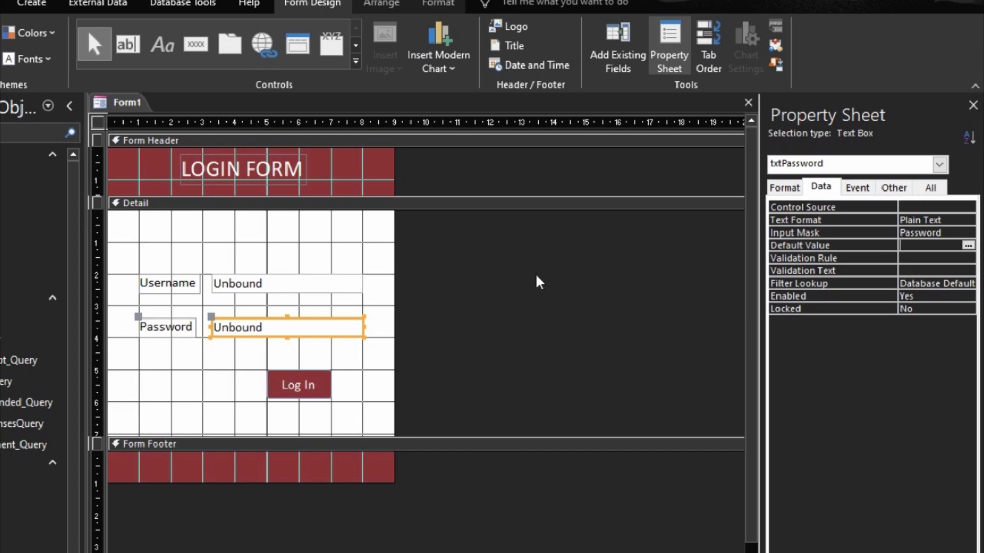
pyautogui.click(225, 261)
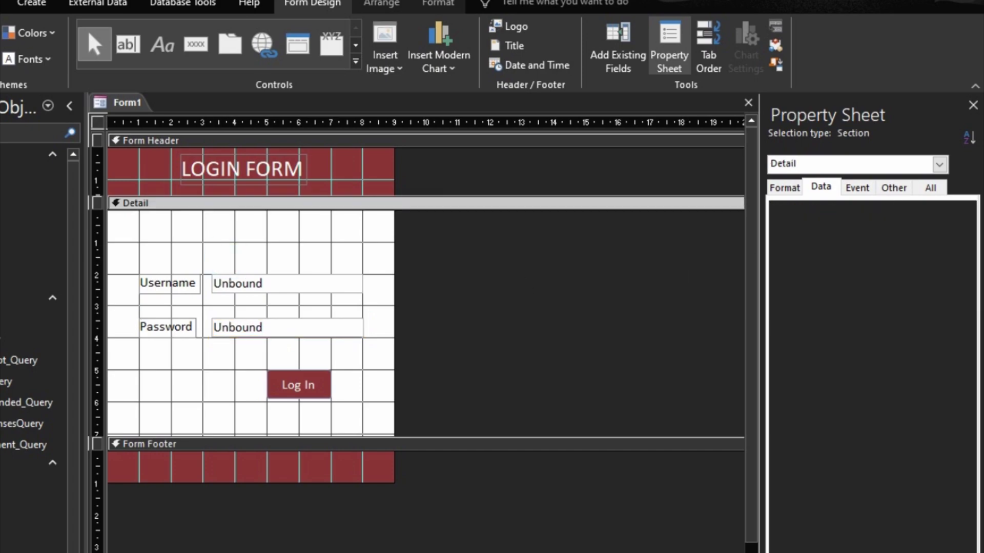
pyautogui.press('F5')
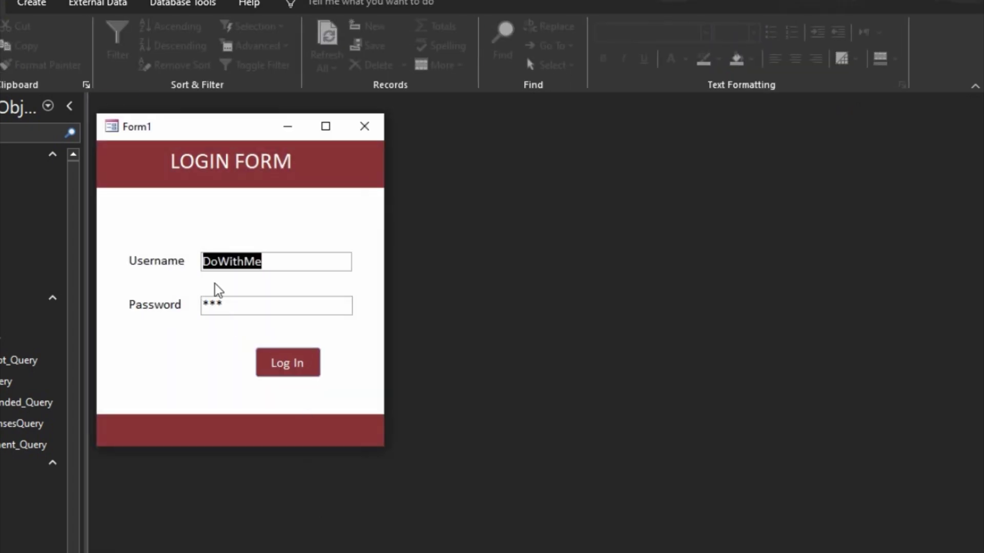
# - Replace the login form's test password with a new one that displays as asterisks
pyautogui.click(242, 306)
pyautogui.press('BackSpace')
pyautogui.press('BackSpace')
pyautogui.press('BackSpace')
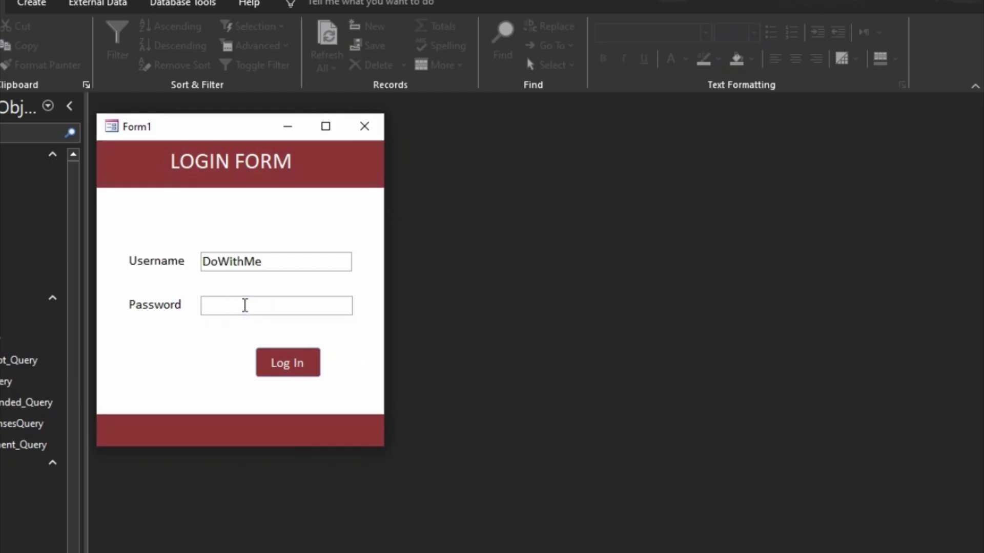
pyautogui.write('12345678')
pyautogui.rightClick(348, 156)
# - Back in Design view, rename the Log In command button to LoginBtn and reselect it
pyautogui.click(402, 206)
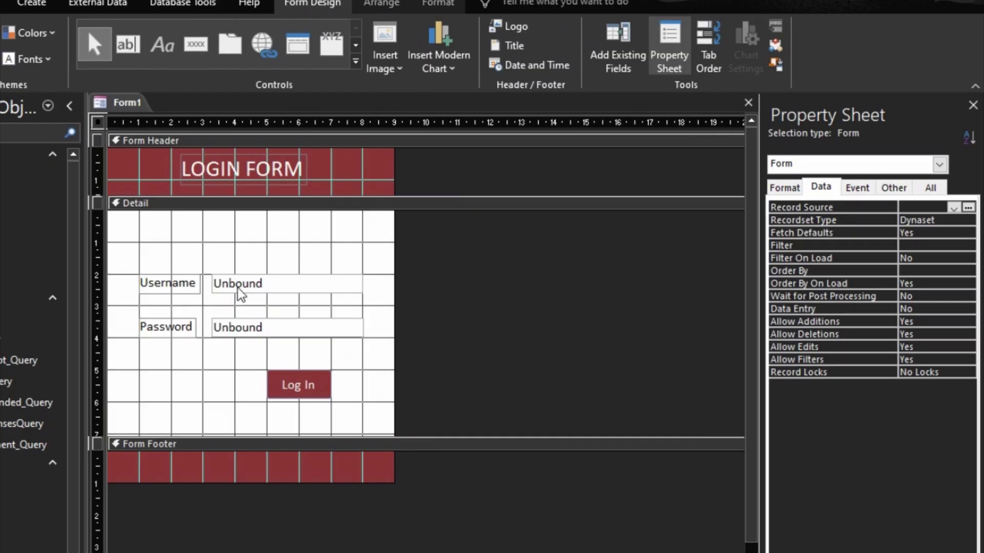
pyautogui.click(293, 373)
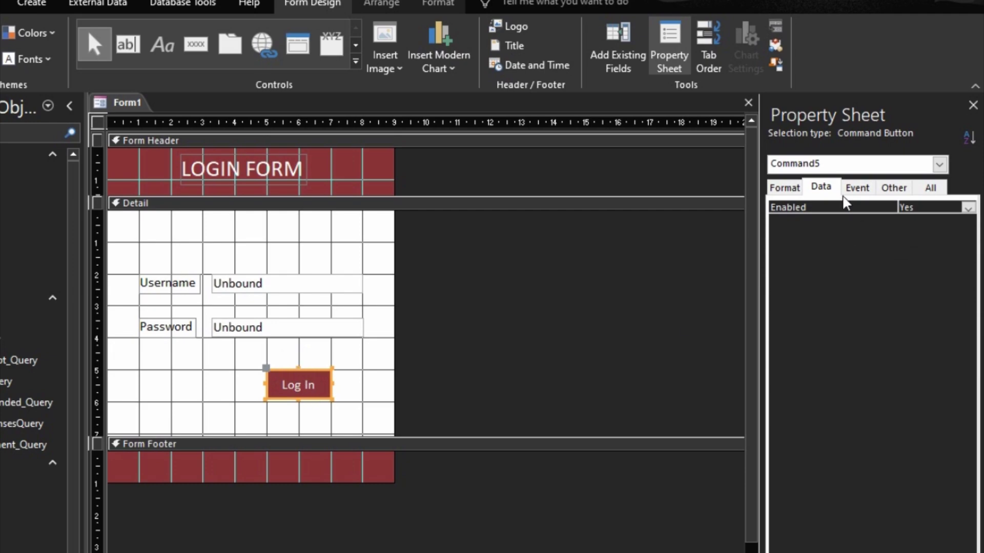
pyautogui.click(892, 187)
pyautogui.click(886, 219)
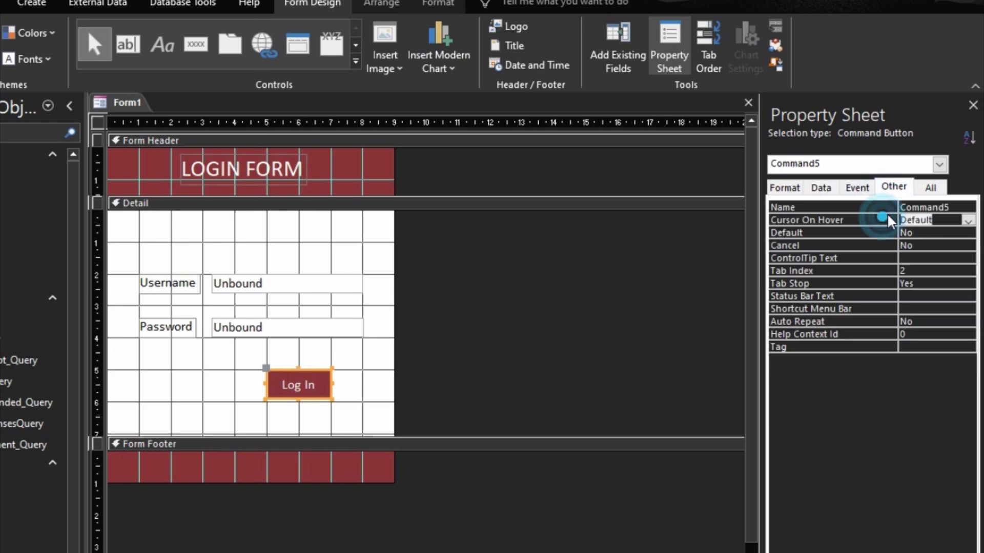
pyautogui.click(890, 214)
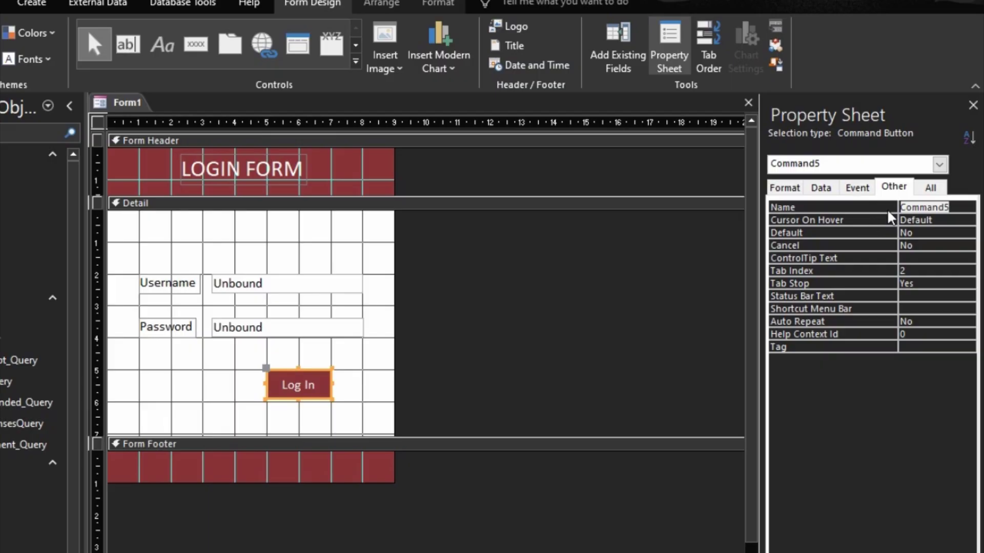
pyautogui.write('lo')
pyautogui.press('BackSpace')
pyautogui.press('BackSpace')
pyautogui.write('l')
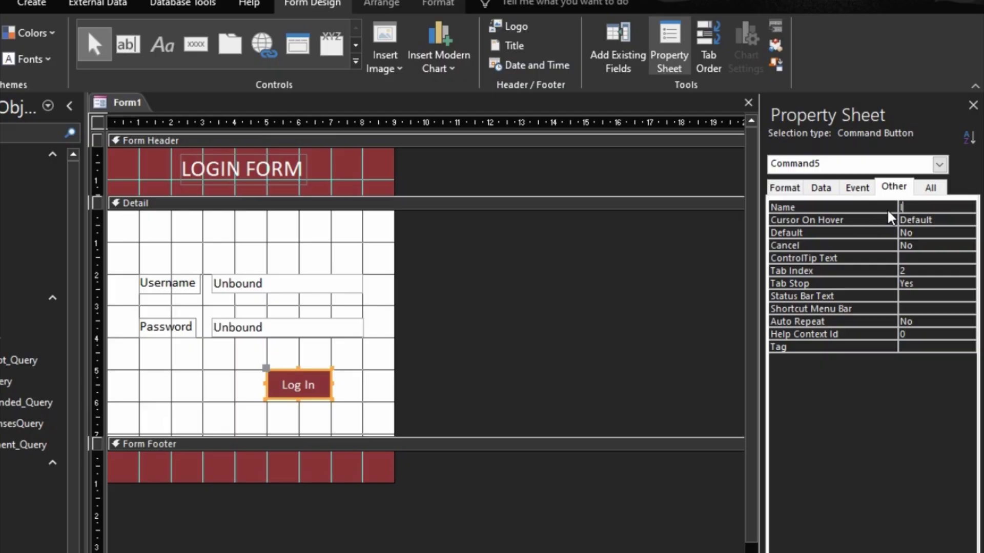
pyautogui.write('ogig')
pyautogui.press('BackSpace')
pyautogui.write('nBtn')
pyautogui.click(881, 188)
pyautogui.click(553, 271)
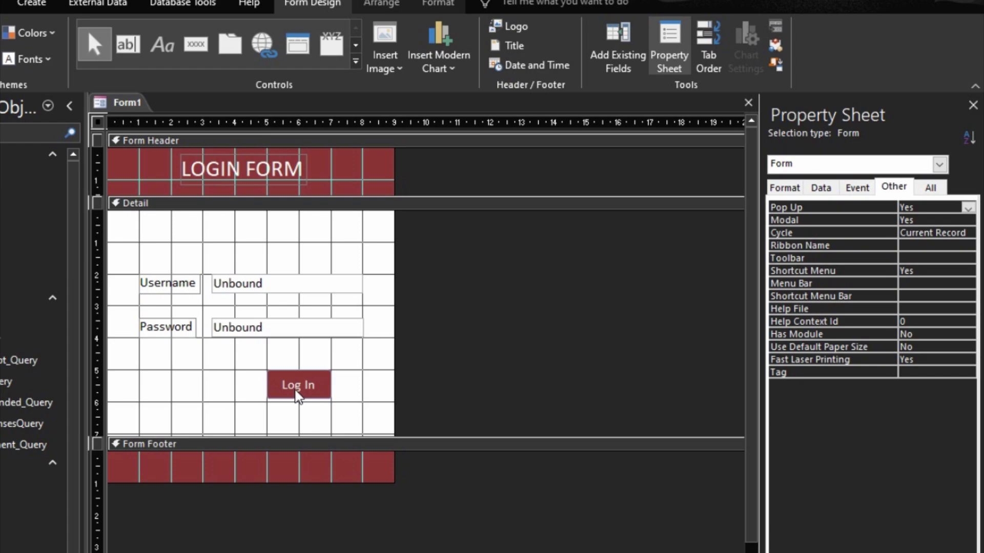
pyautogui.click(297, 394)
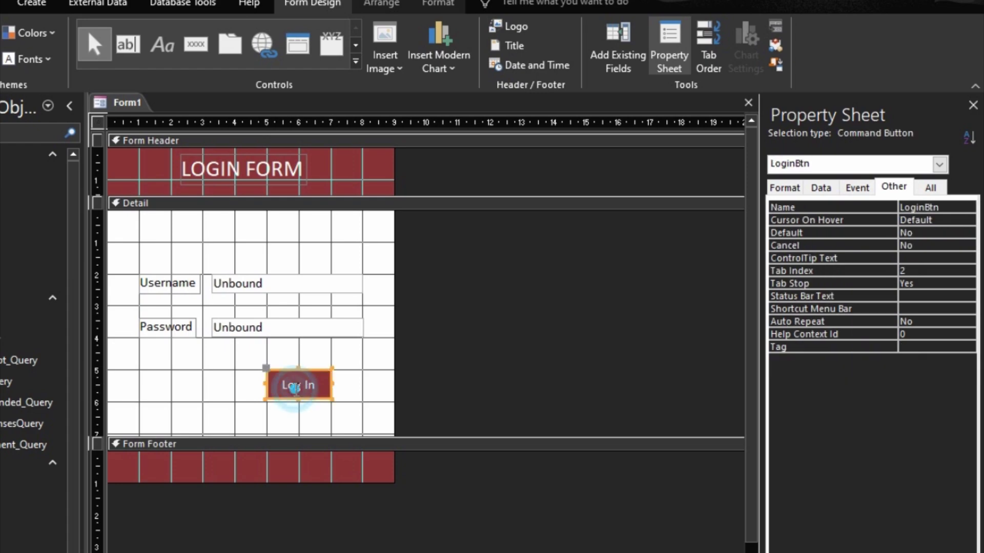
# - Build a Code Builder VBA procedure for the Log In button's On Click event
pyautogui.click(858, 188)
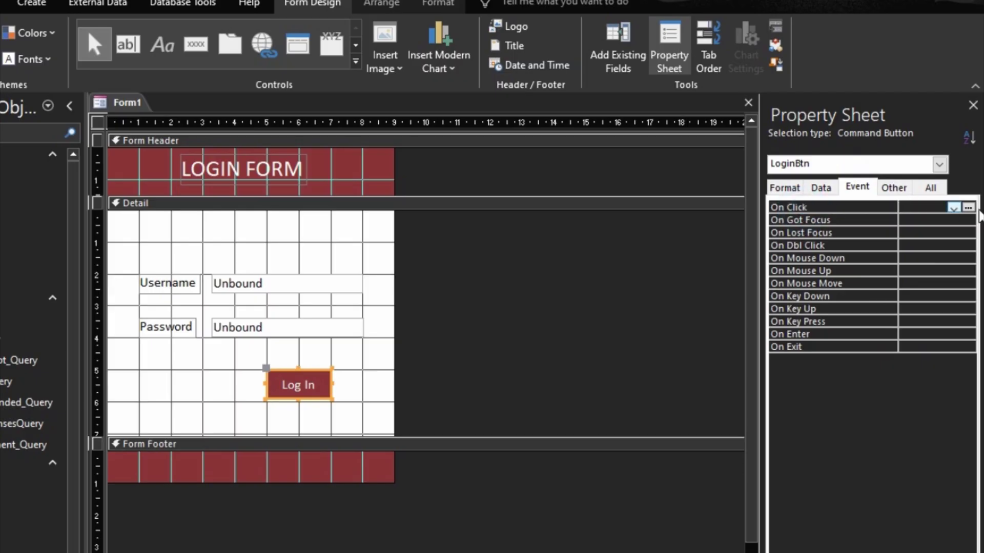
pyautogui.click(967, 208)
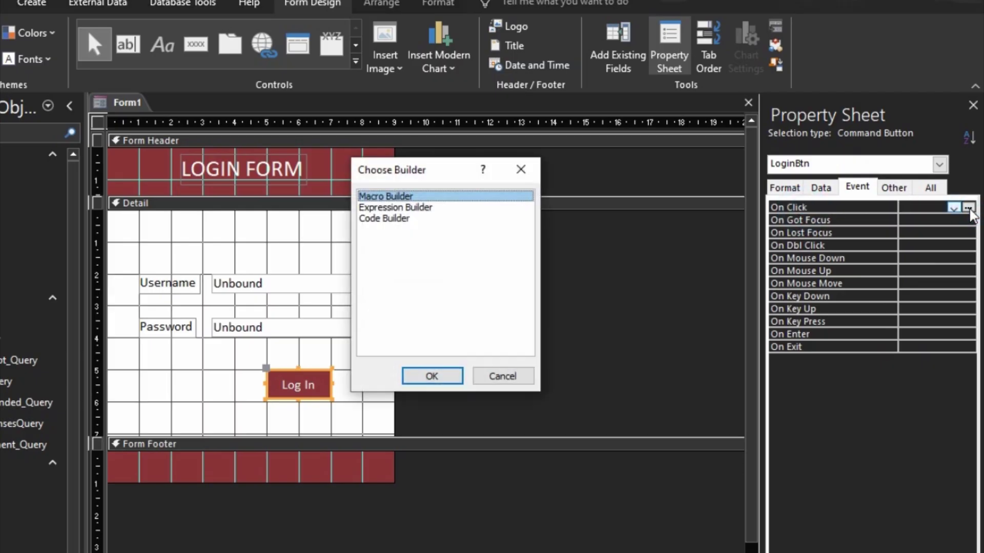
pyautogui.click(394, 220)
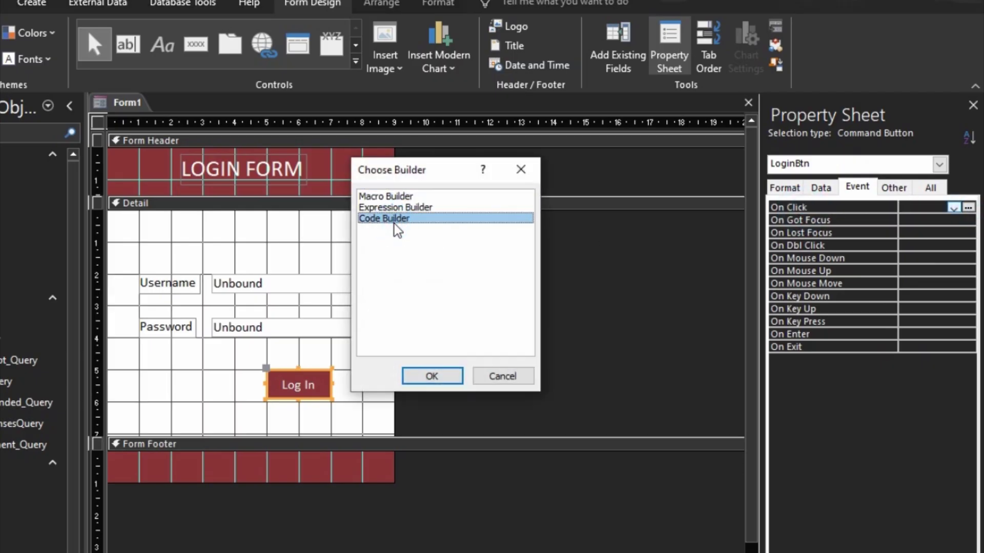
pyautogui.click(432, 377)
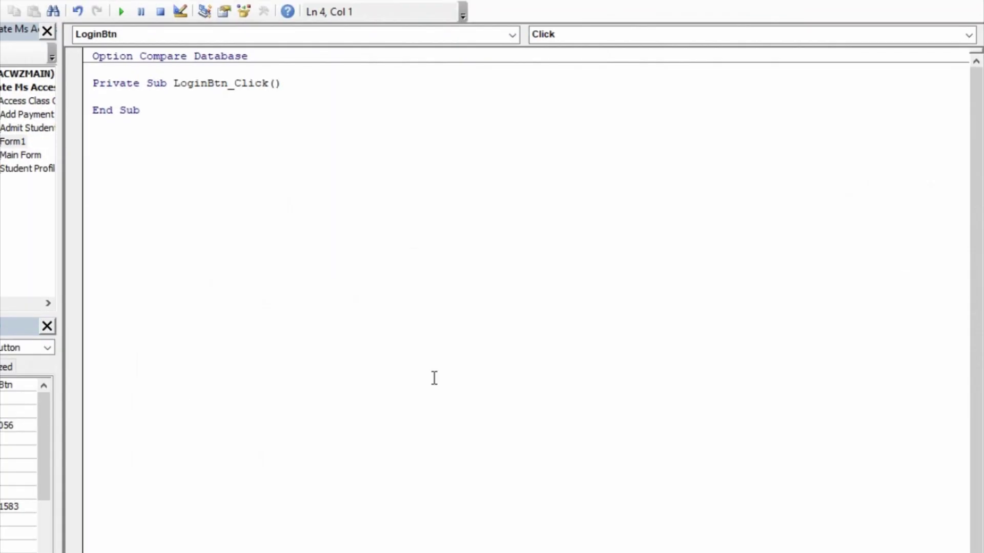
# - Declare Dim Username As String inside LoginBtn_Click
pyautogui.press('Return')
pyautogui.press('Return')
pyautogui.press('Up')
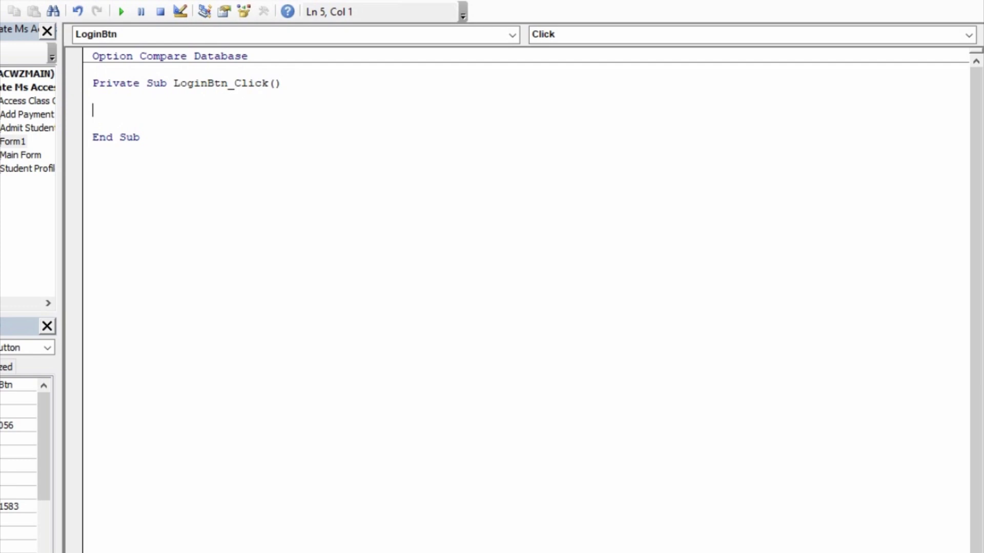
pyautogui.write('dim')
pyautogui.write('Username')
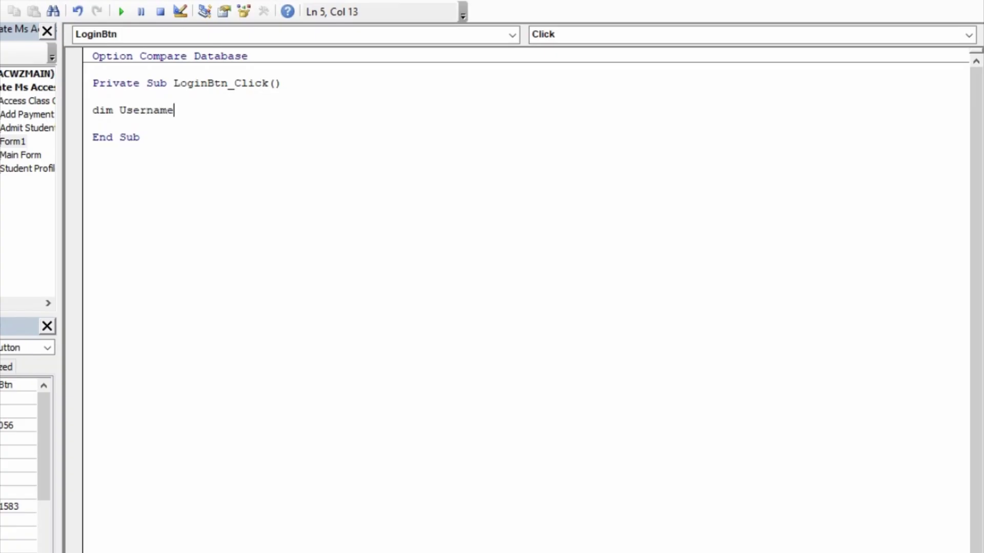
pyautogui.write(' asa')
pyautogui.press('BackSpace')
pyautogui.write('strin')
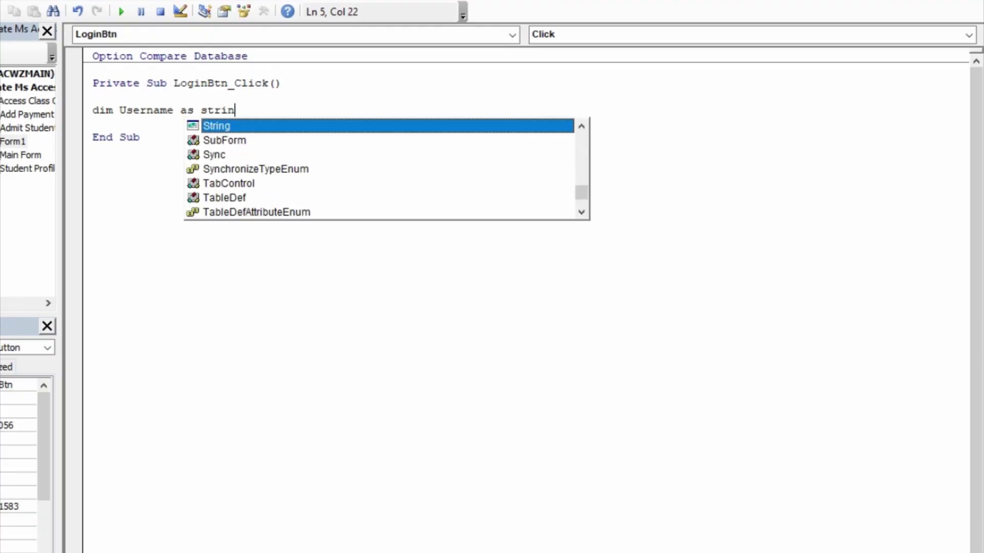
pyautogui.press('Tab')
pyautogui.press('Return')
# - Declare Dim Password As String below it, leaving a blank line before End Sub
pyautogui.write('di')
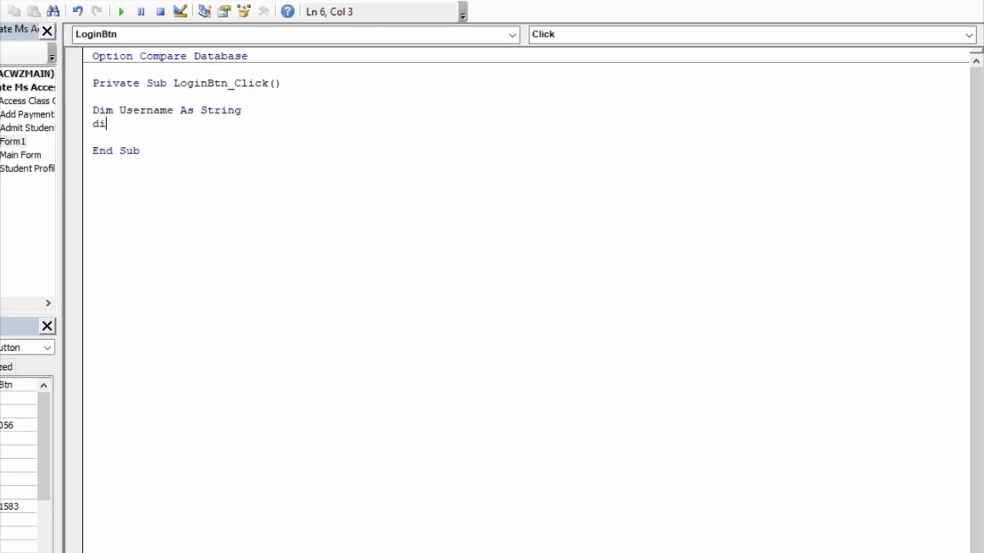
pyautogui.write('m Pass')
pyautogui.write('rd as stri')
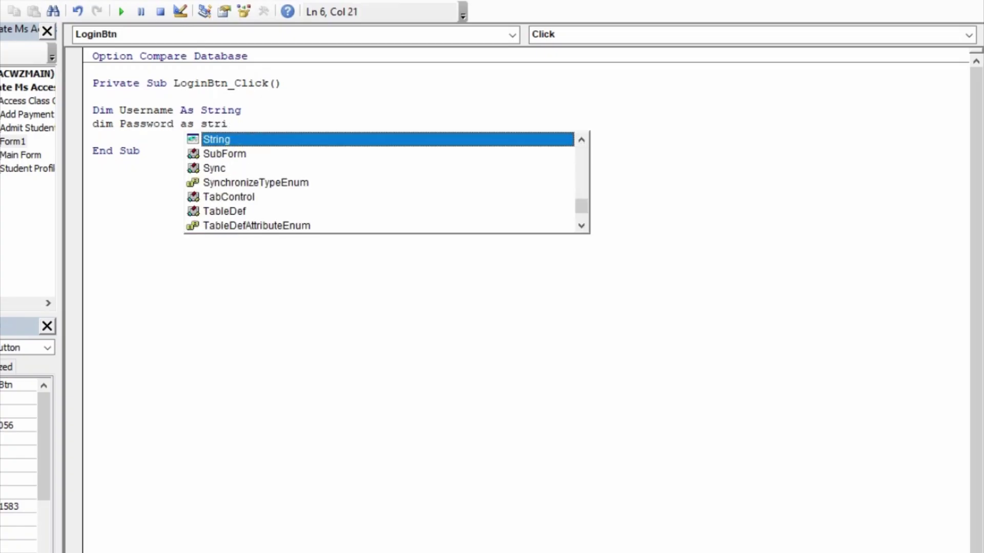
pyautogui.write('ng')
pyautogui.press('Return')
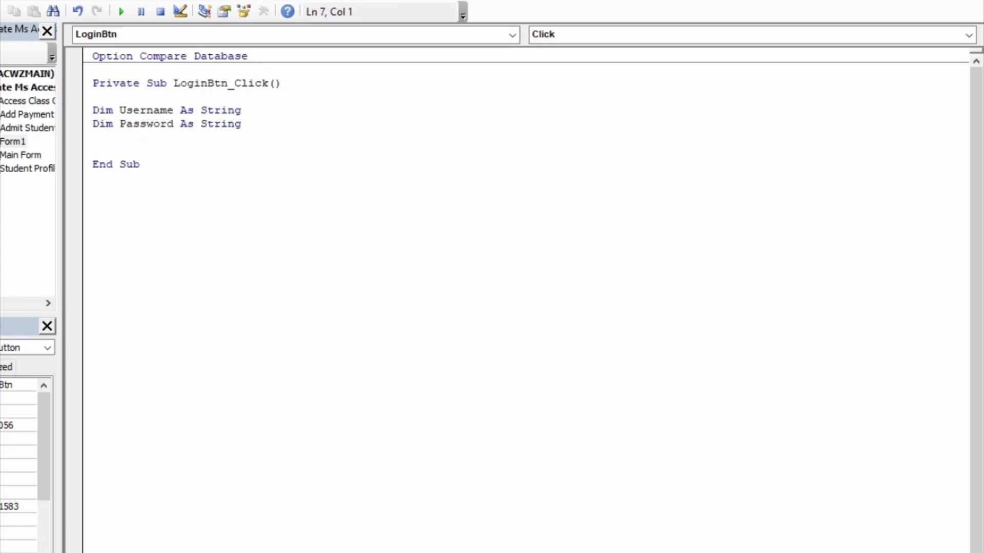
pyautogui.press('Return')
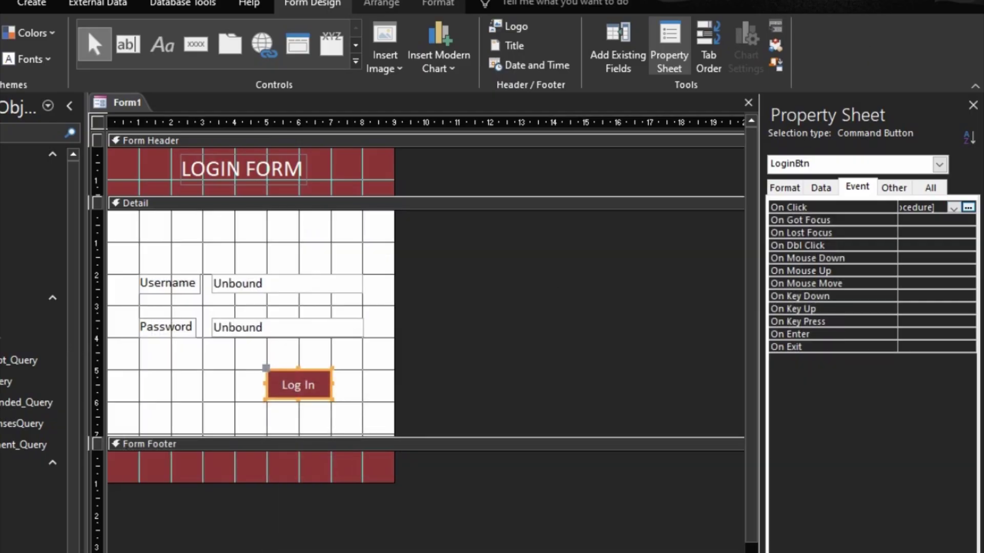
pyautogui.press('F4')
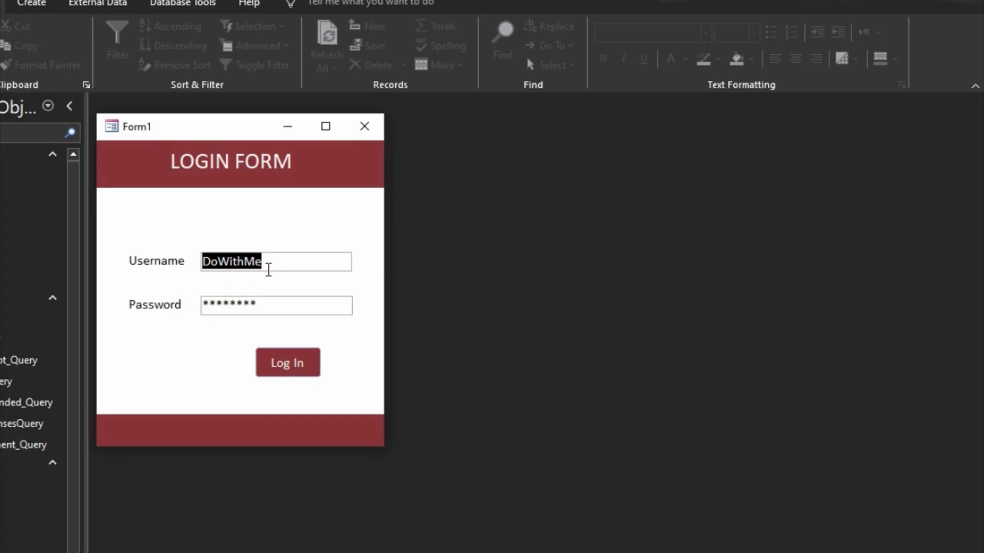
# - Empty the Username and masked Password boxes on the running login form
pyautogui.press('BackSpace')
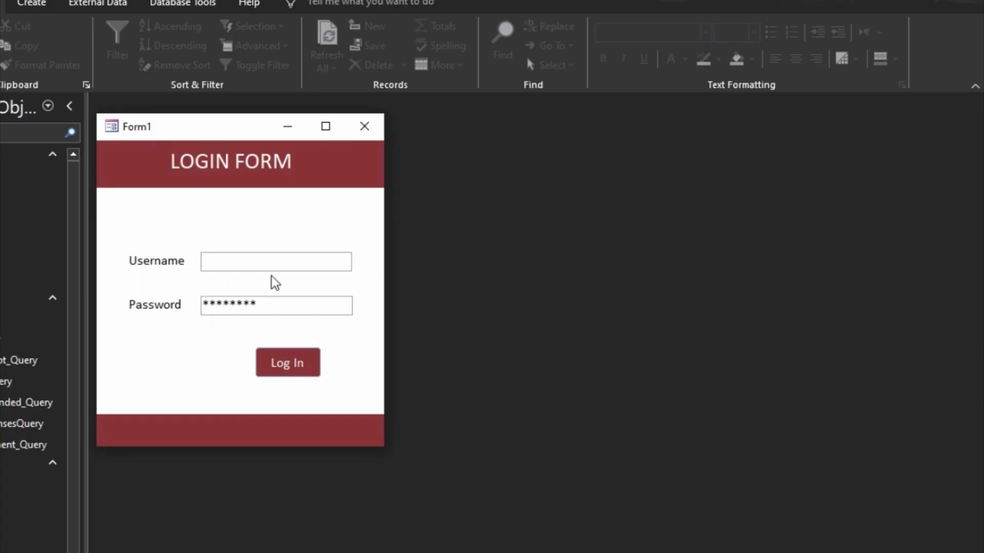
pyautogui.click(272, 310)
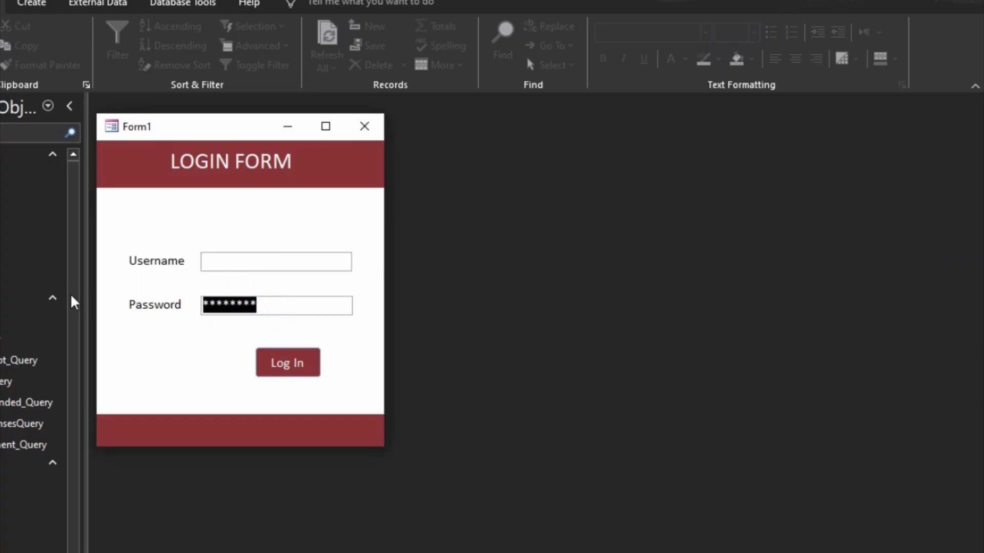
pyautogui.press('BackSpace')
pyautogui.click(205, 263)
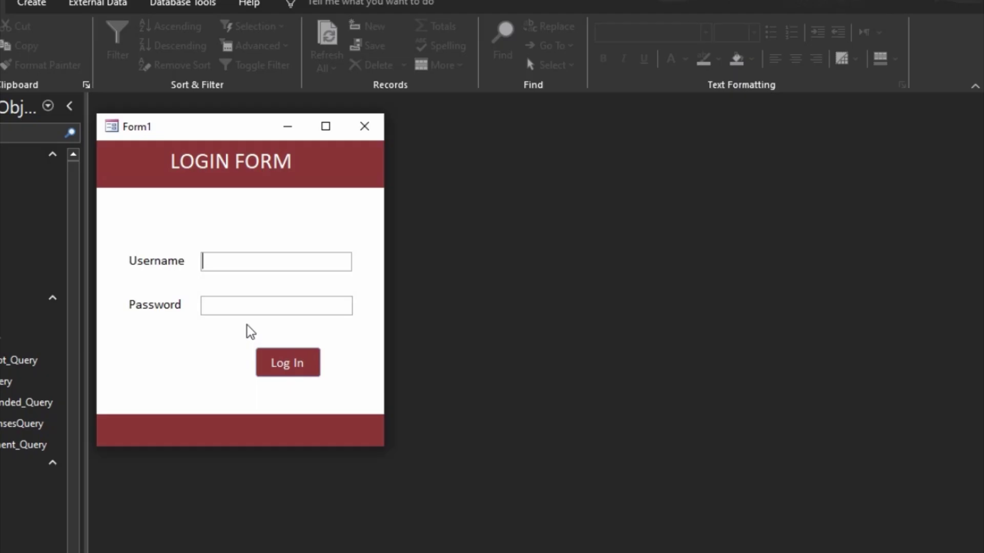
pyautogui.rightClick(243, 355)
# - Add Username = "…" and Password = "…" lines assigning the fixed login values
pyautogui.click(275, 399)
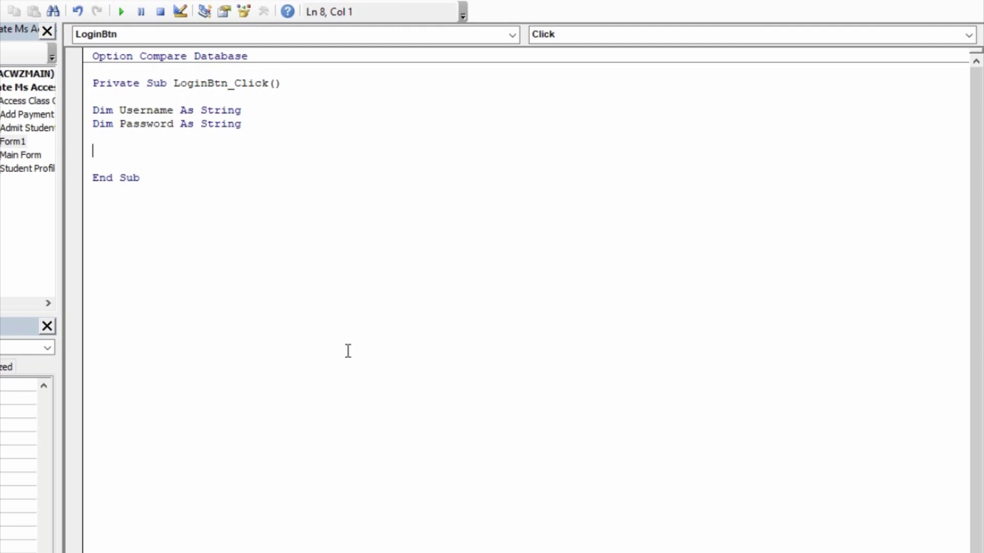
pyautogui.write('username=')
pyautogui.write('""')
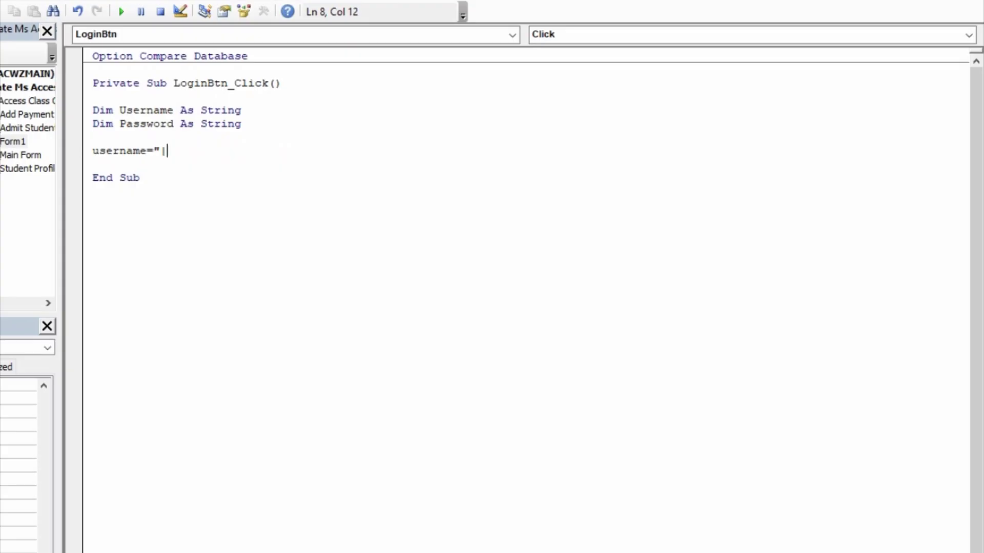
pyautogui.press('BackSpace')
pyautogui.write('DoWim')
pyautogui.press('BackSpace')
pyautogui.write('thMe"')
pyautogui.press('Return')
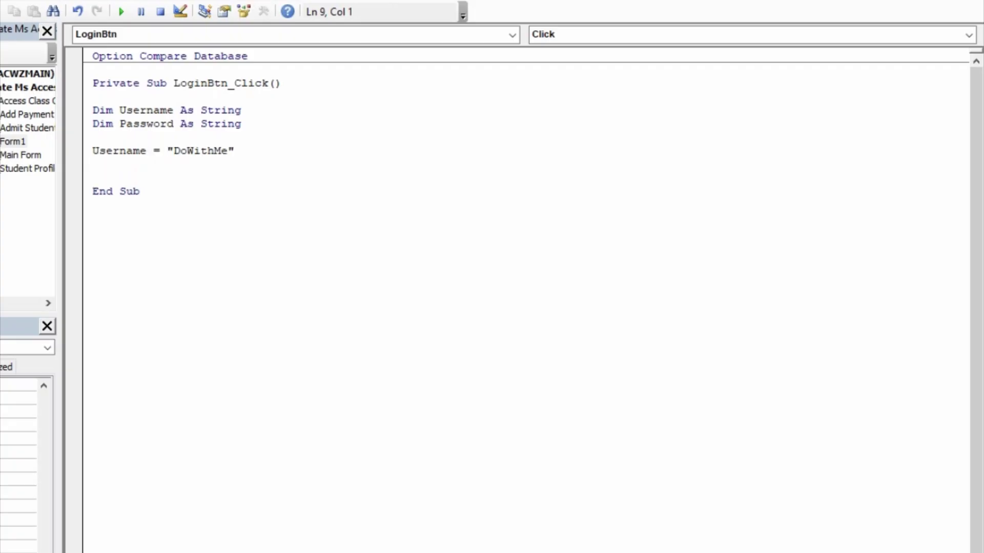
pyautogui.write('password="asdf123')
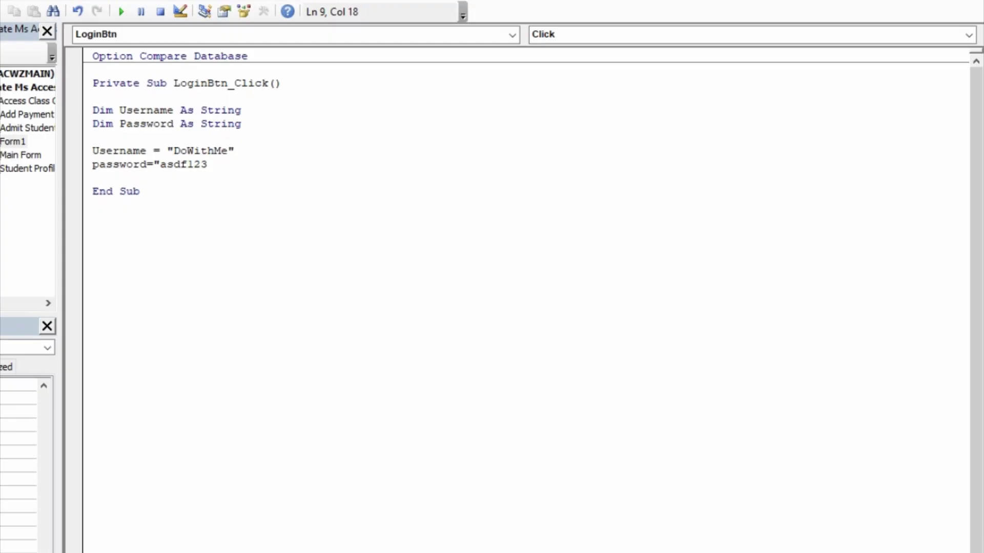
pyautogui.write('"')
pyautogui.press('Down')
pyautogui.press('Return')
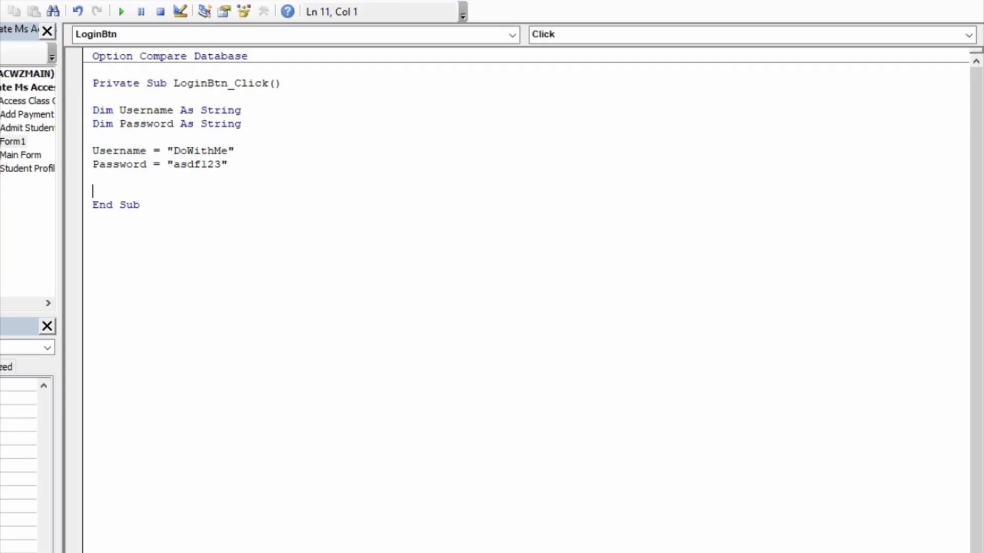
# - Start the If line with Me.txtUsername and check that text box's name in Form1's design
pyautogui.write('if me.')
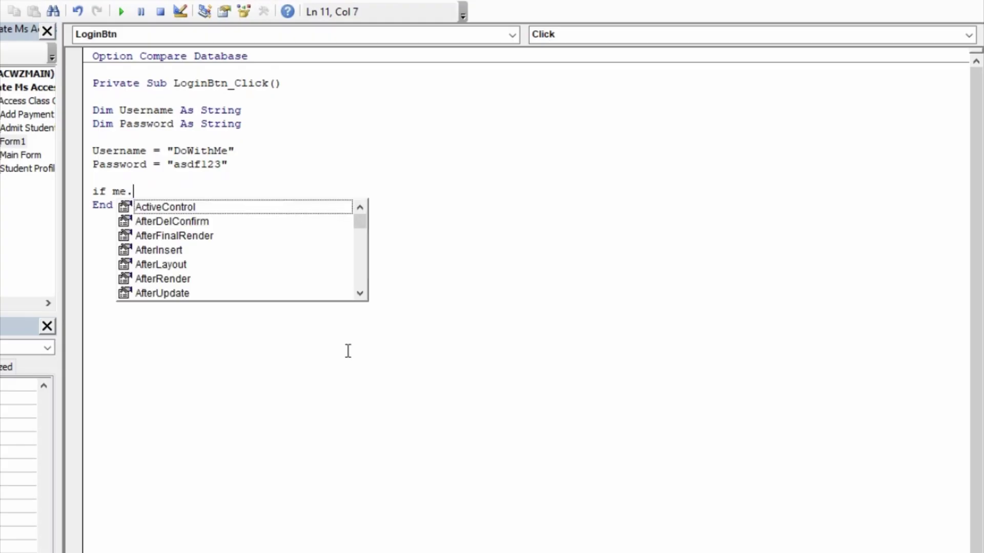
pyautogui.write('tx')
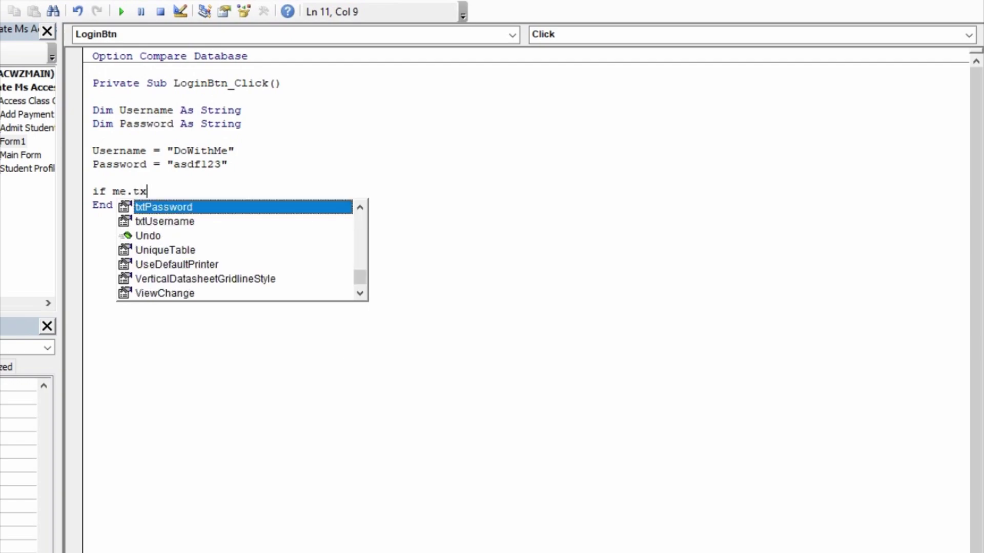
pyautogui.write('tu')
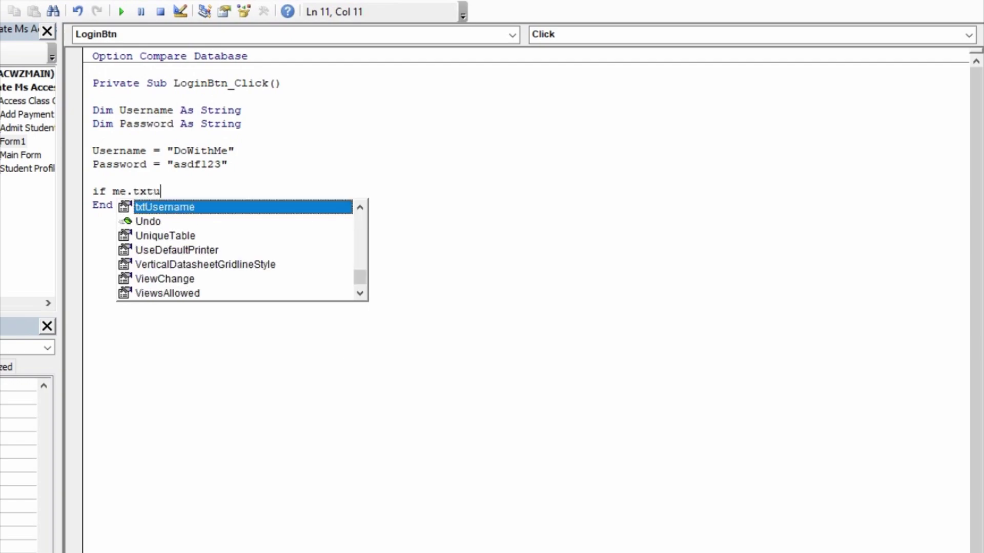
pyautogui.press('Tab')
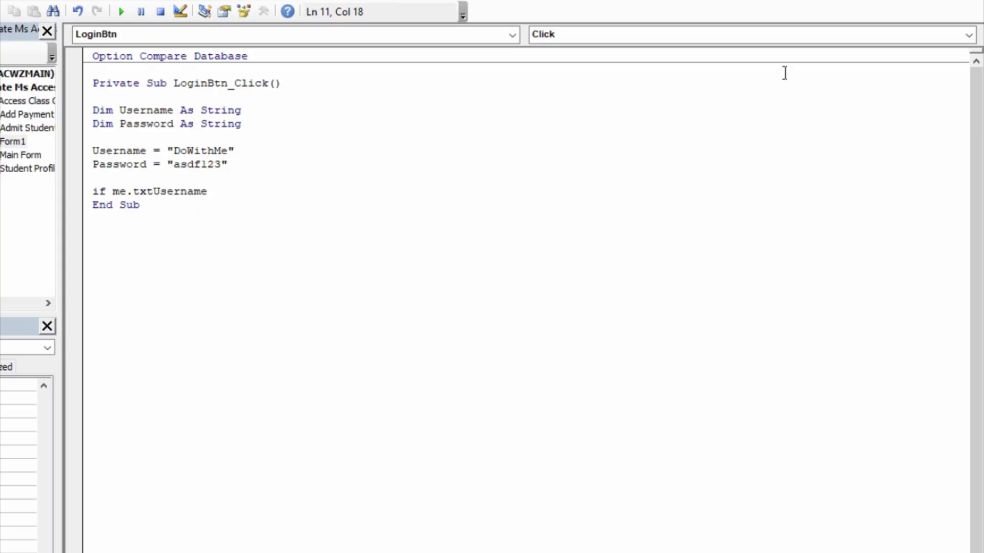
pyautogui.hotkey('alt', 'F11')
pyautogui.click(295, 282)
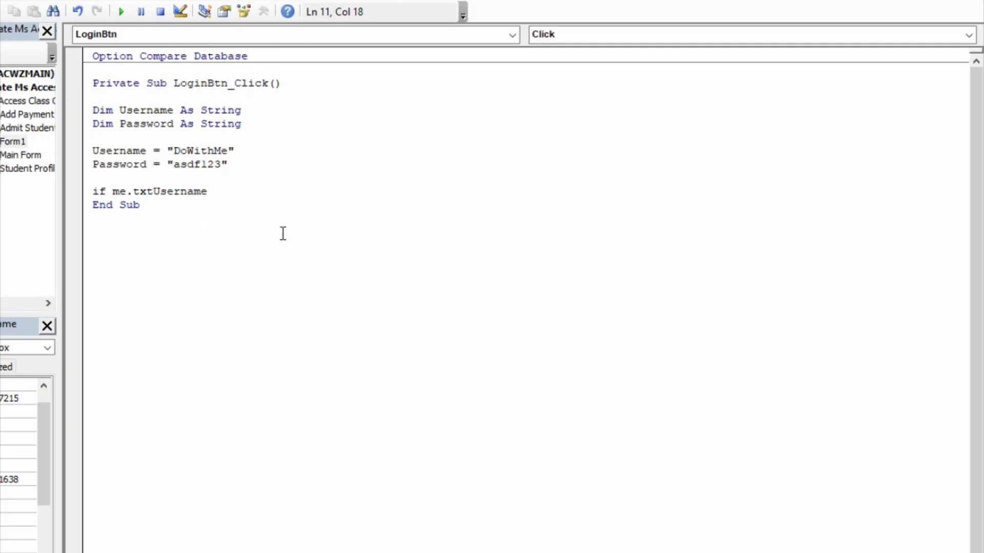
# - Complete the condition: Me.txtUsername <> Username Or Me.txtPassword <> Password
pyautogui.write('<>')
pyautogui.write('username or')
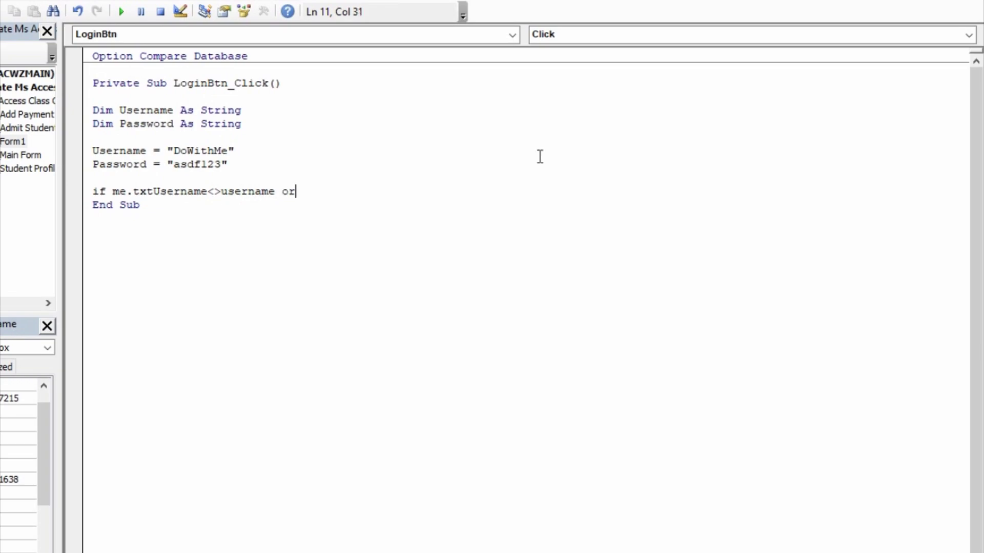
pyautogui.write(' me.txt')
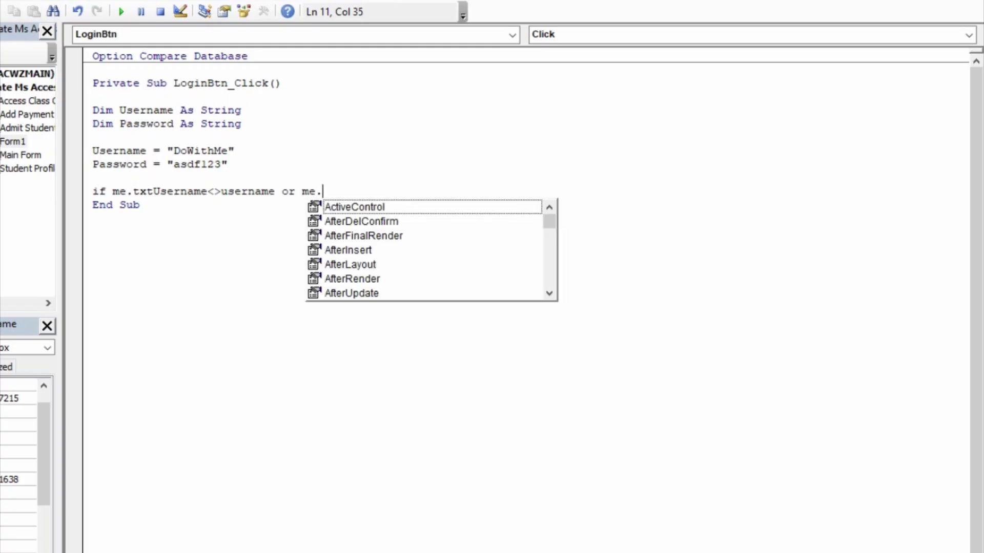
pyautogui.press('Tab')
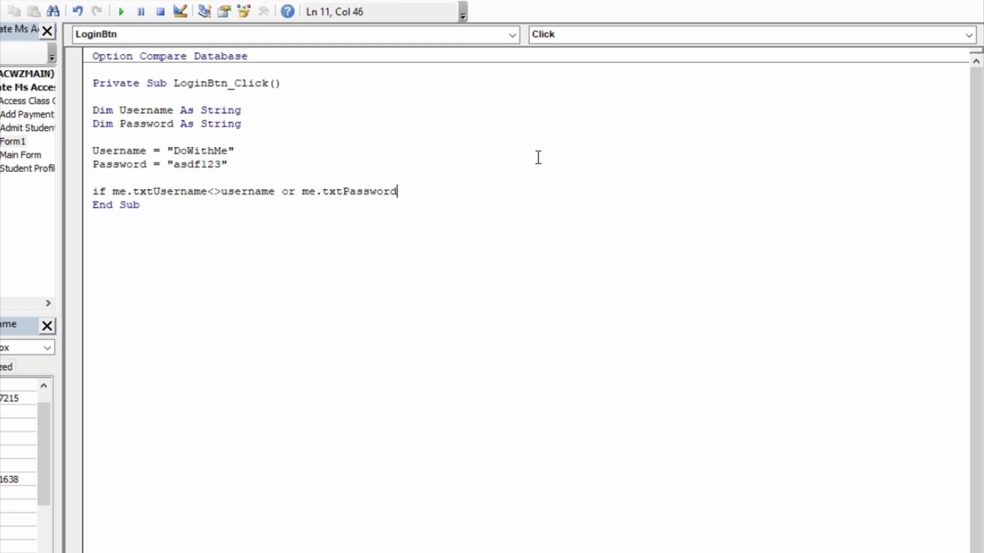
pyautogui.write('<>')
pyautogui.write('aasa')
pyautogui.press('BackSpace')
pyautogui.write('word')
# - Confirm the Password and Username box names, then end the If line with Then
pyautogui.hotkey('alt', 'Tab')
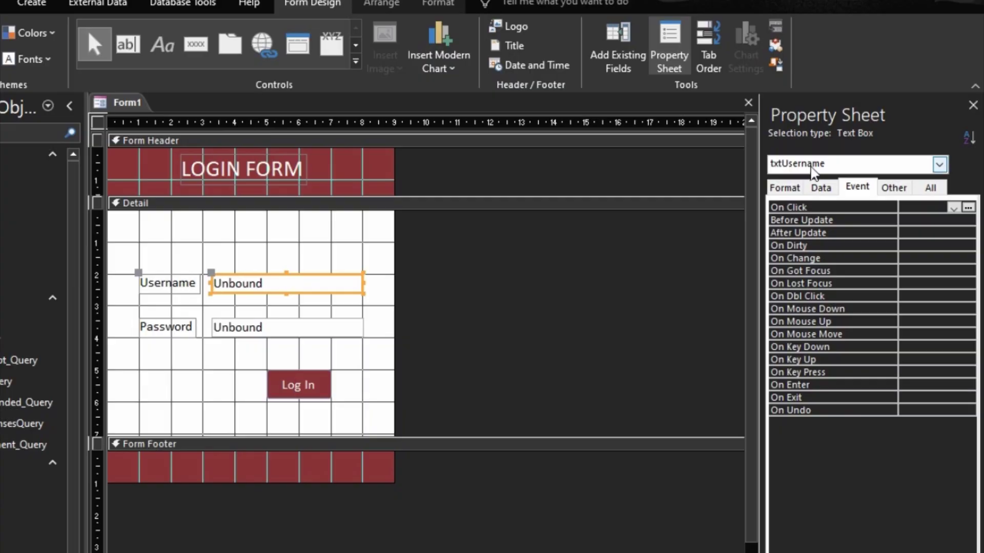
pyautogui.click(356, 319)
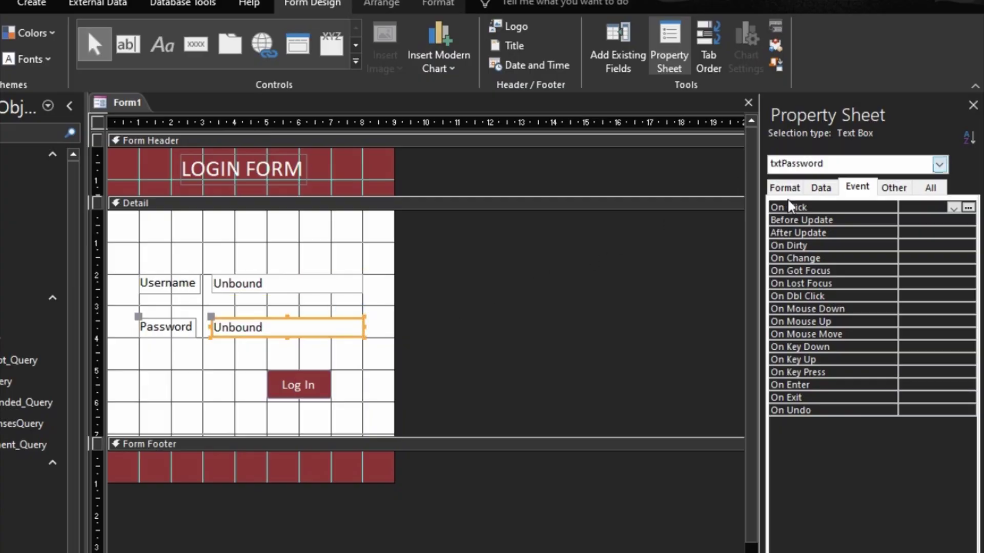
pyautogui.click(314, 285)
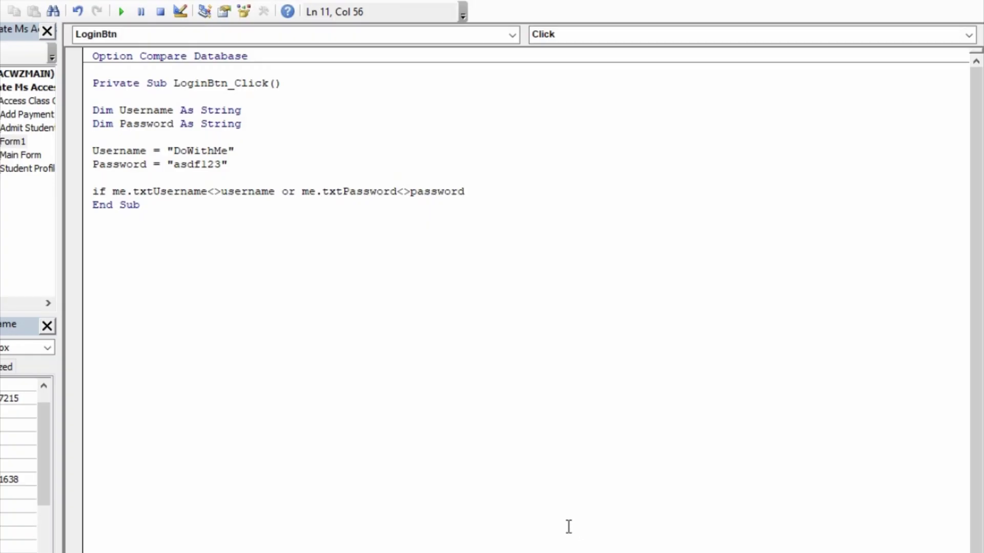
pyautogui.write('then')
pyautogui.press('Return')
pyautogui.press('Tab')
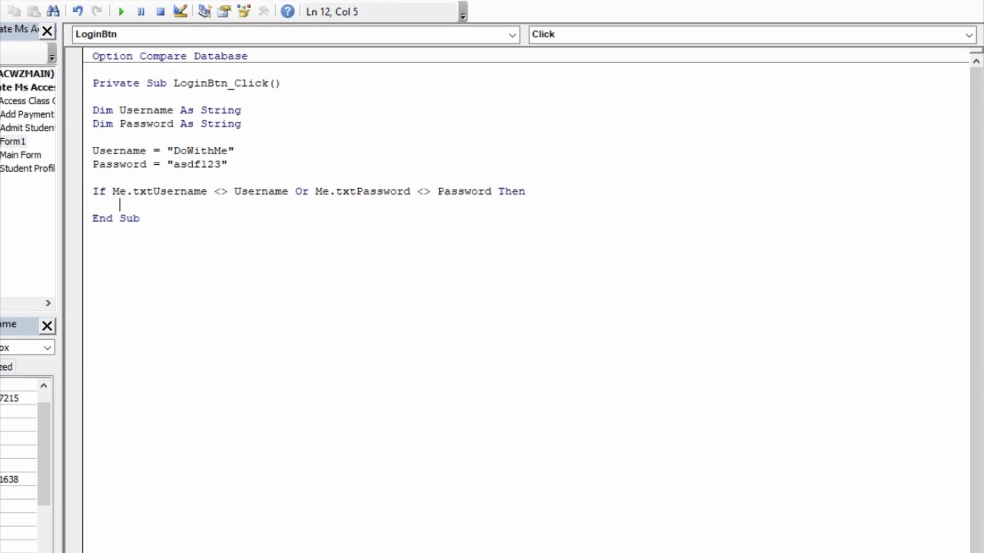
# - Add a MsgBox with the message "Sorry! The username or password you entered is incorrect..."
pyautogui.write('msgbox"Sorry')
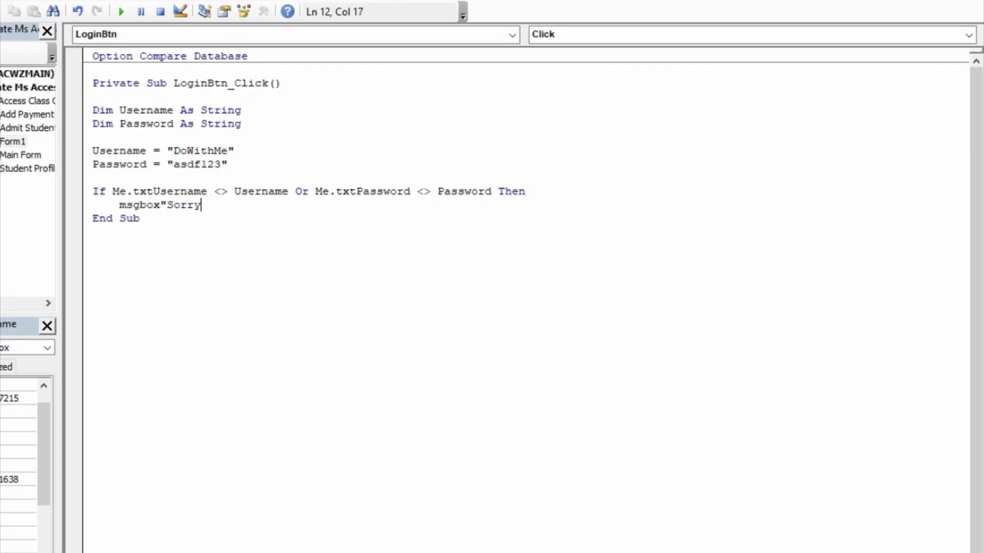
pyautogui.write('! The username and')
pyautogui.press('BackSpace')
pyautogui.press('BackSpace')
pyautogui.press('BackSpace')
pyautogui.press('BackSpace')
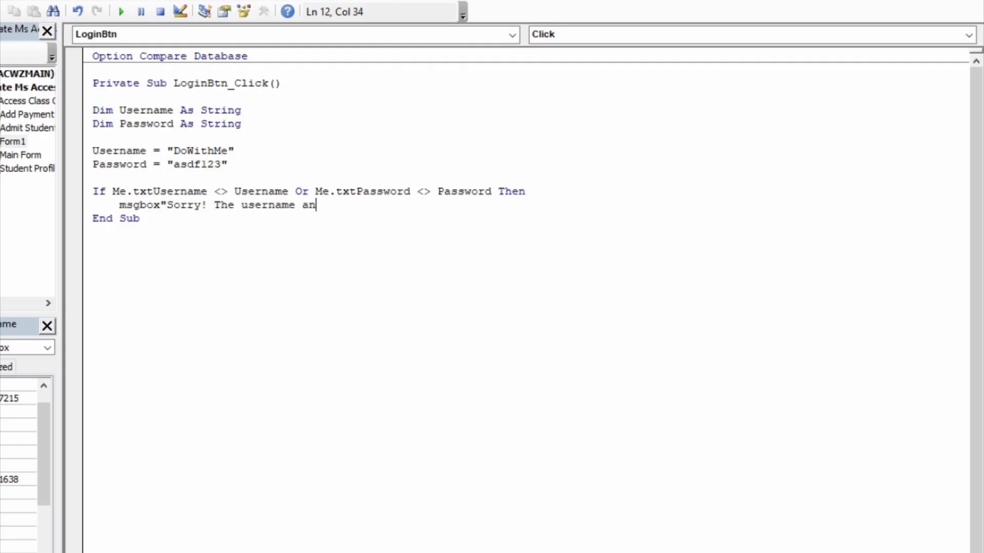
pyautogui.write('or passwrd')
pyautogui.press('BackSpace')
pyautogui.press('BackSpace')
pyautogui.press('BackSpace')
pyautogui.write('wrod')
pyautogui.press('BackSpace')
pyautogui.press('BackSpace')
pyautogui.press('BackSpace')
pyautogui.write('oprd')
pyautogui.press('BackSpace')
pyautogui.press('BackSpace')
pyautogui.press('BackSpace')
pyautogui.write('rd you')
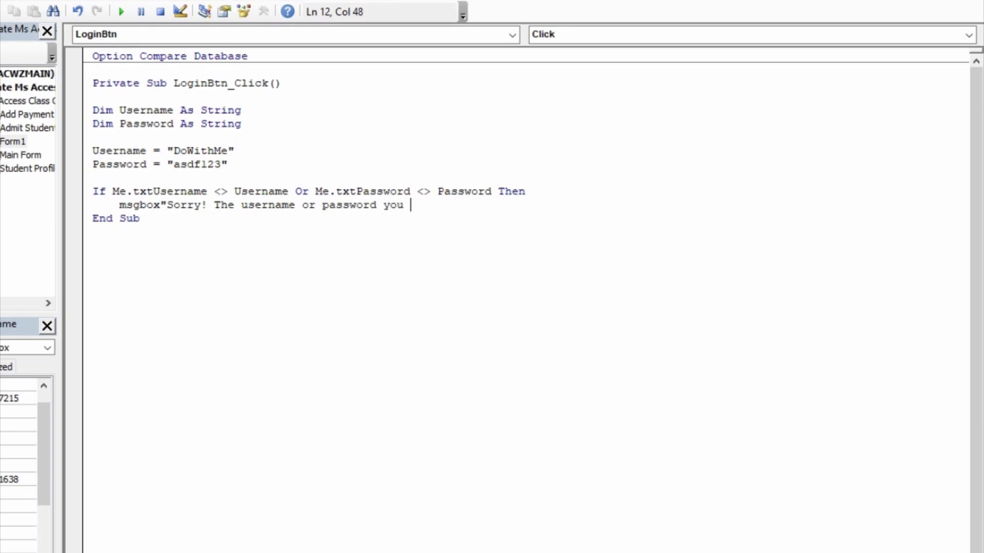
pyautogui.write(' entered is incore')
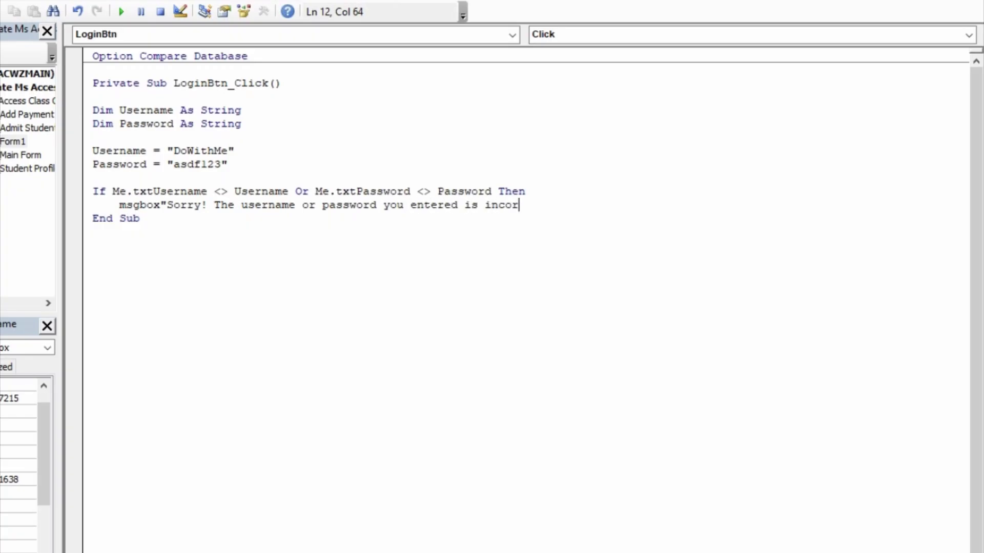
pyautogui.press('BackSpace')
pyautogui.write('red')
pyautogui.write('t...",')
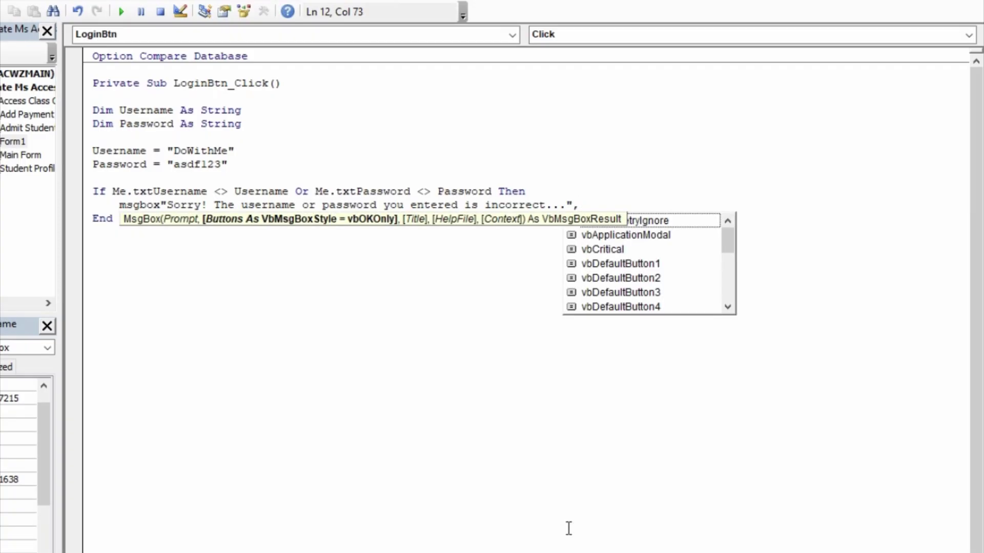
# - Give the MsgBox the vbOKOnly button and the title "Incorrect Credentials"
pyautogui.write('vboko')
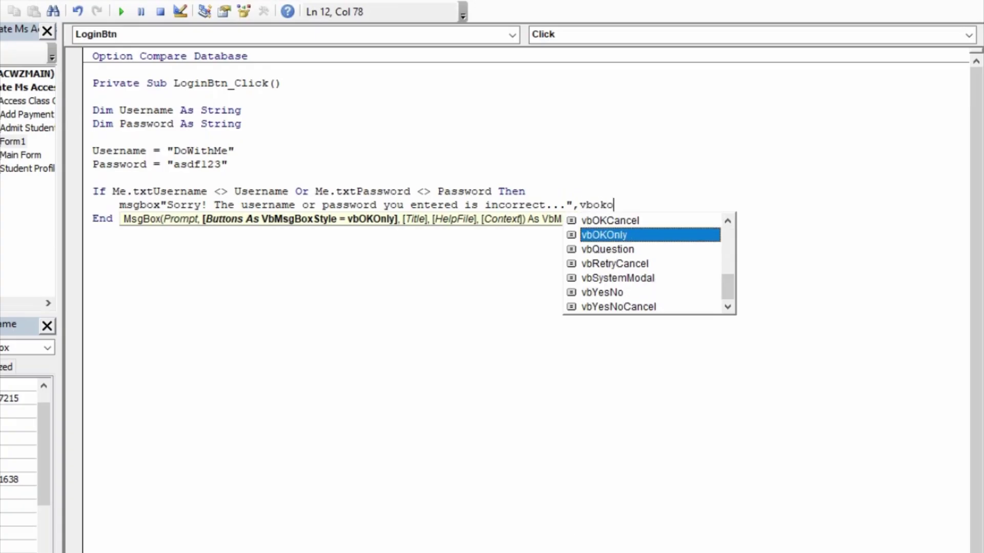
pyautogui.press('Tab')
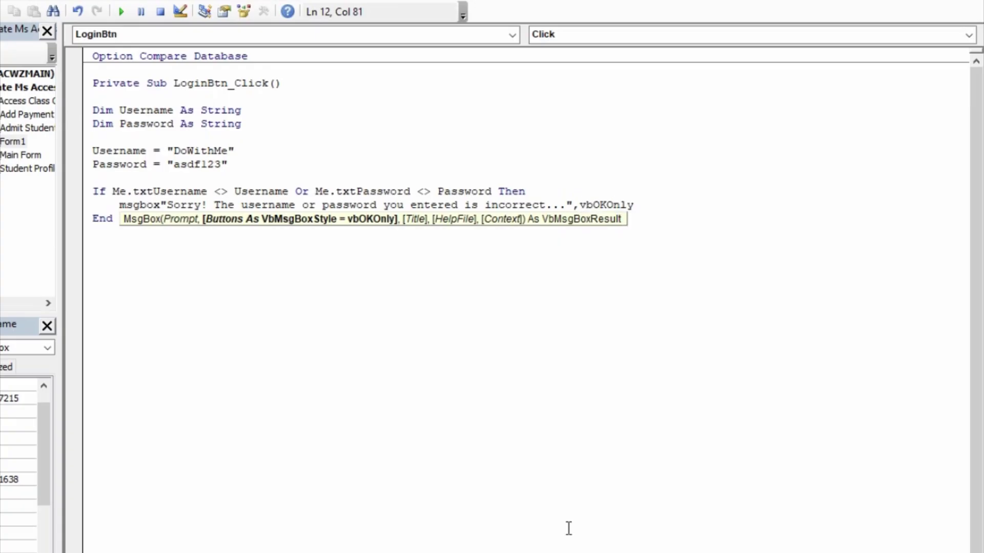
pyautogui.write(',"')
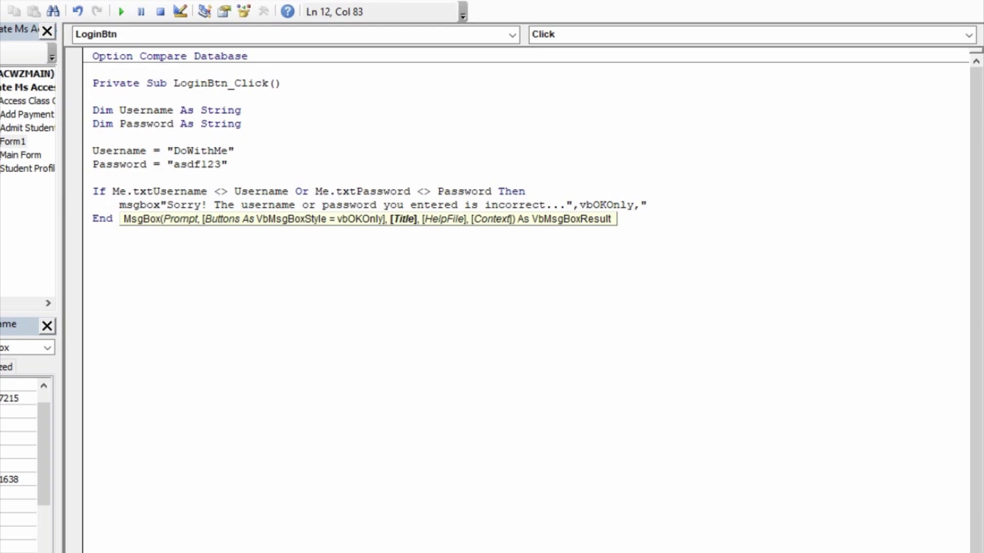
pyautogui.write('Incorrect Credet')
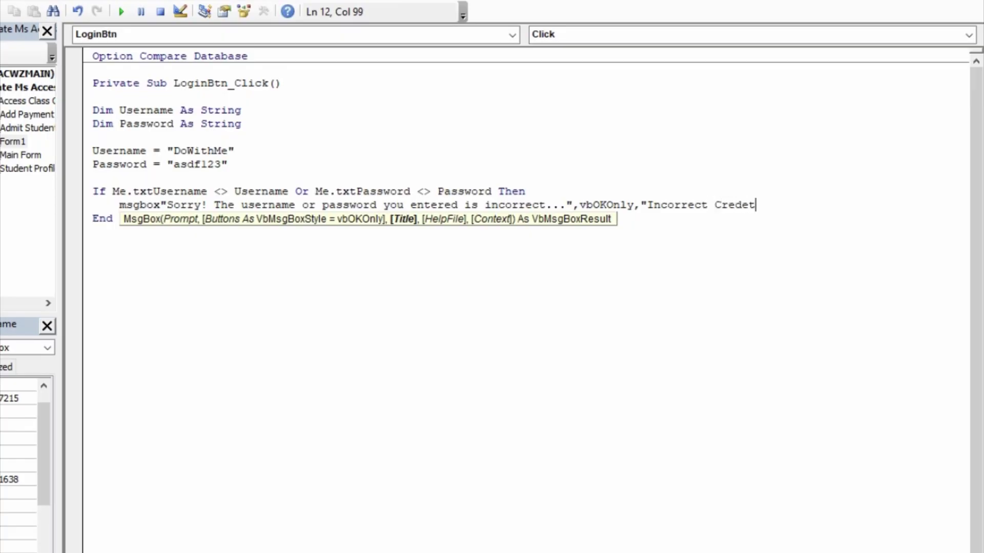
pyautogui.write('n')
pyautogui.press('BackSpace')
pyautogui.press('BackSpace')
pyautogui.write('ntio')
pyautogui.press('BackSpace')
pyautogui.write('als"')
pyautogui.press('Return')
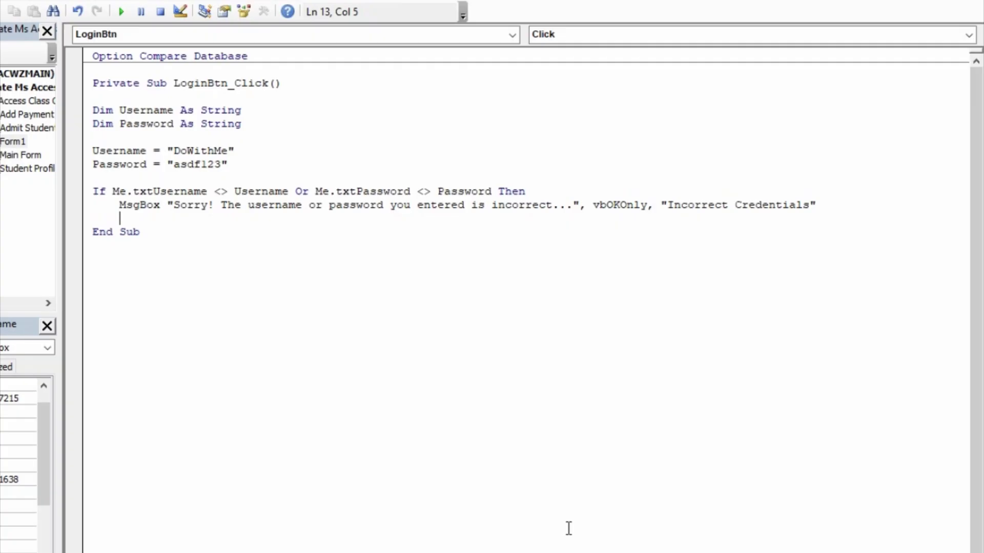
# - Add Me.txtUsername.SetFocus after the error message
pyautogui.write('me.txt')
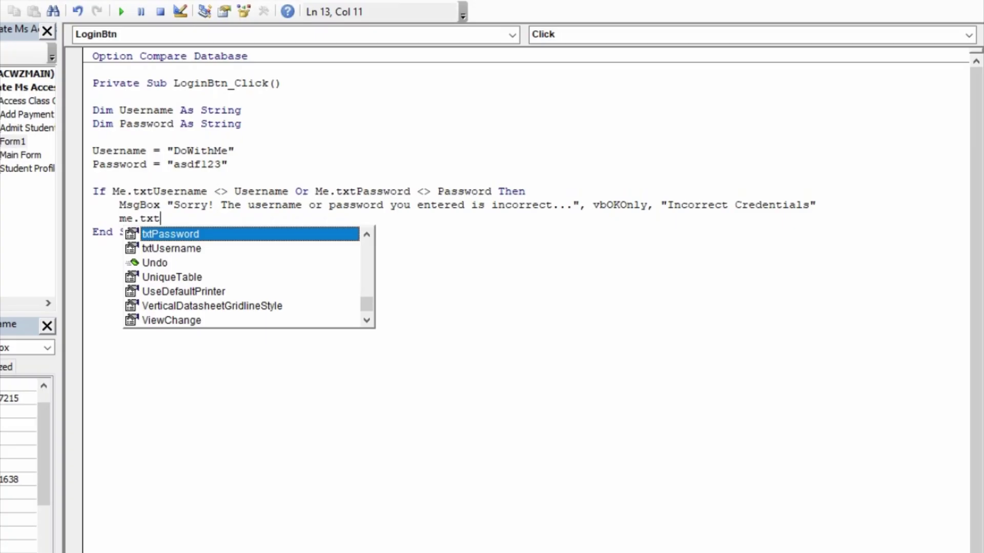
pyautogui.write('Username')
pyautogui.press('Tab')
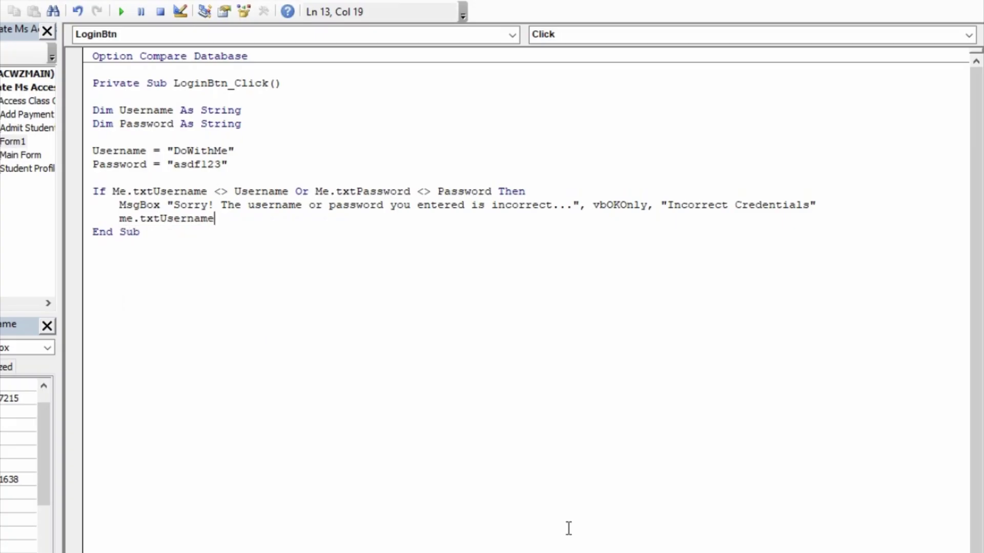
pyautogui.write('.setf')
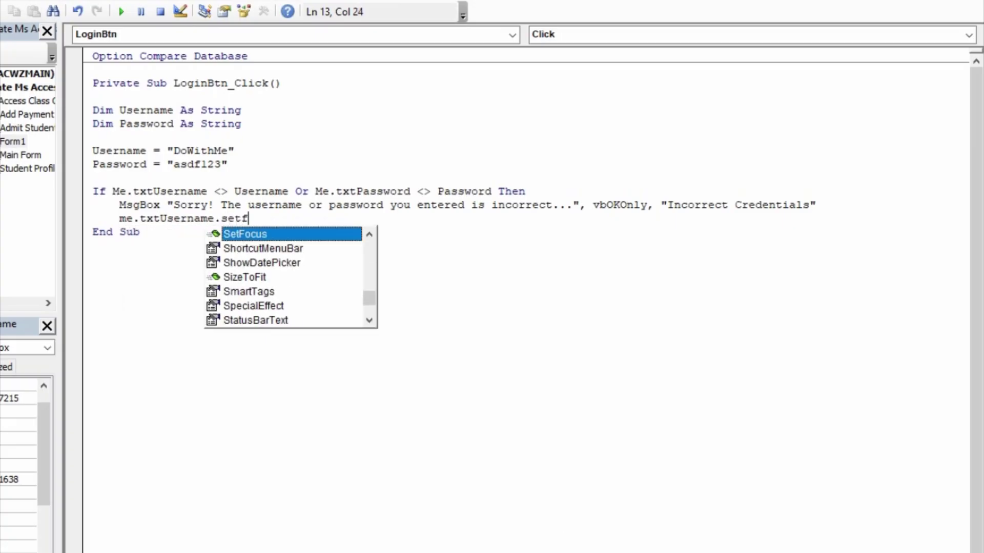
pyautogui.press('Tab')
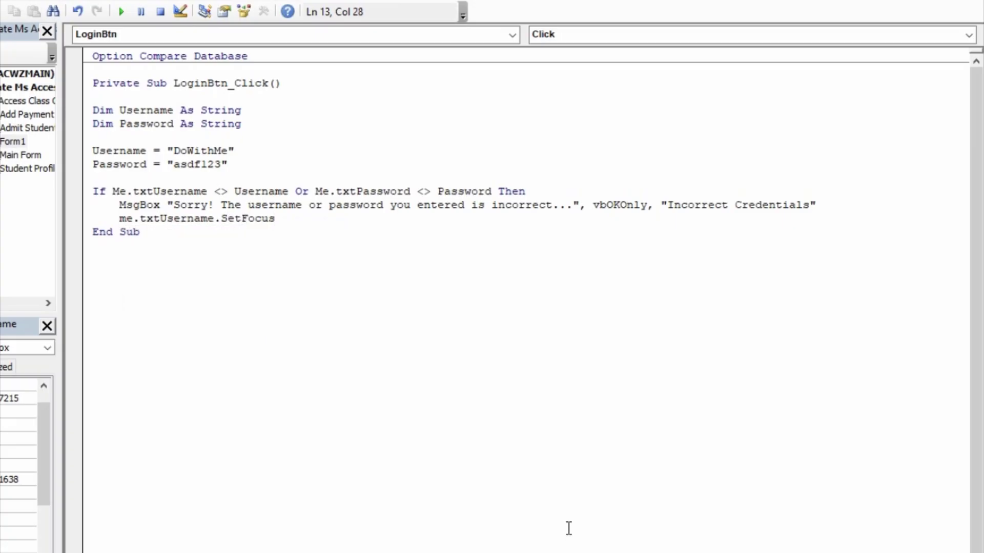
pyautogui.press('Return')
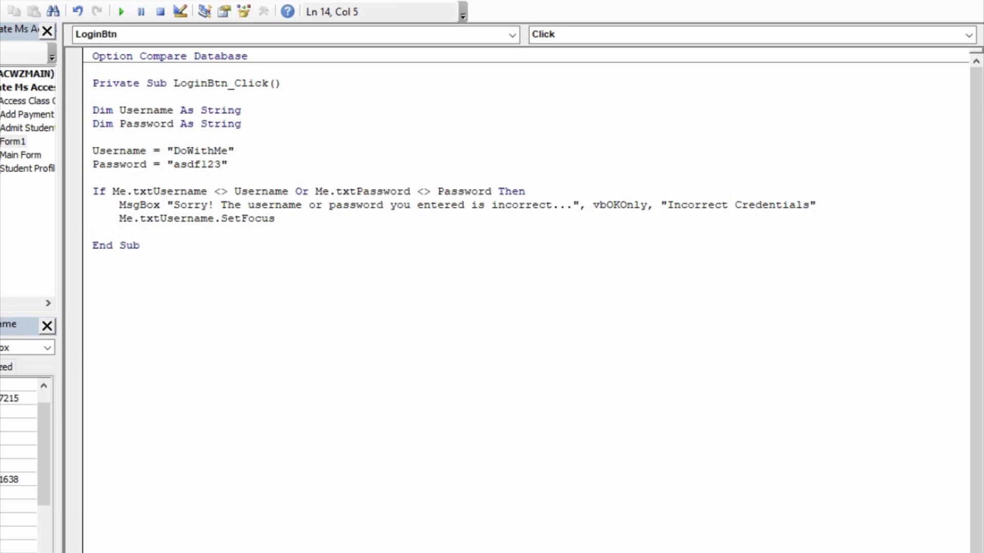
pyautogui.press('BackSpace')
# - Add an Else branch that runs DoCmd.Close
pyautogui.write('else')
pyautogui.press('Return')
pyautogui.press('Tab')
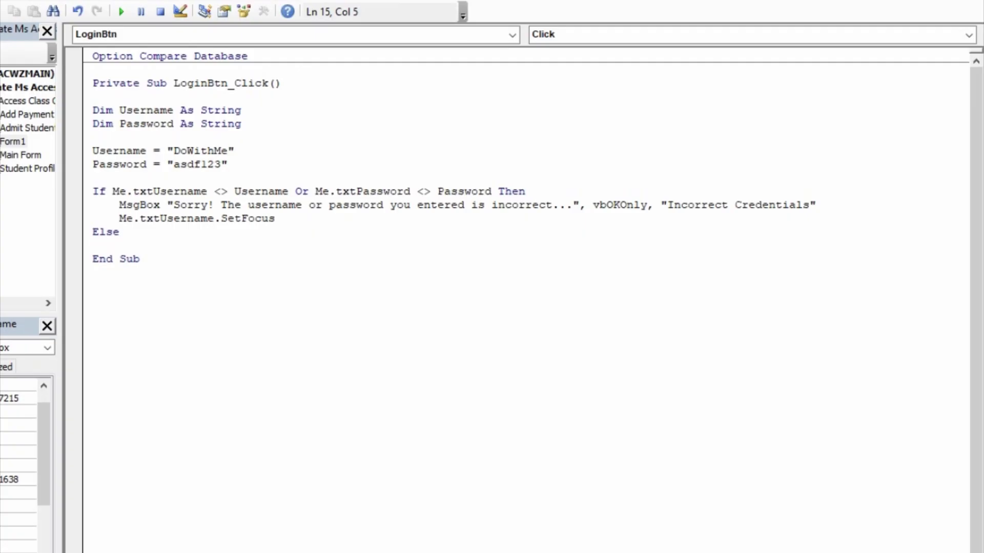
pyautogui.write('docmd.')
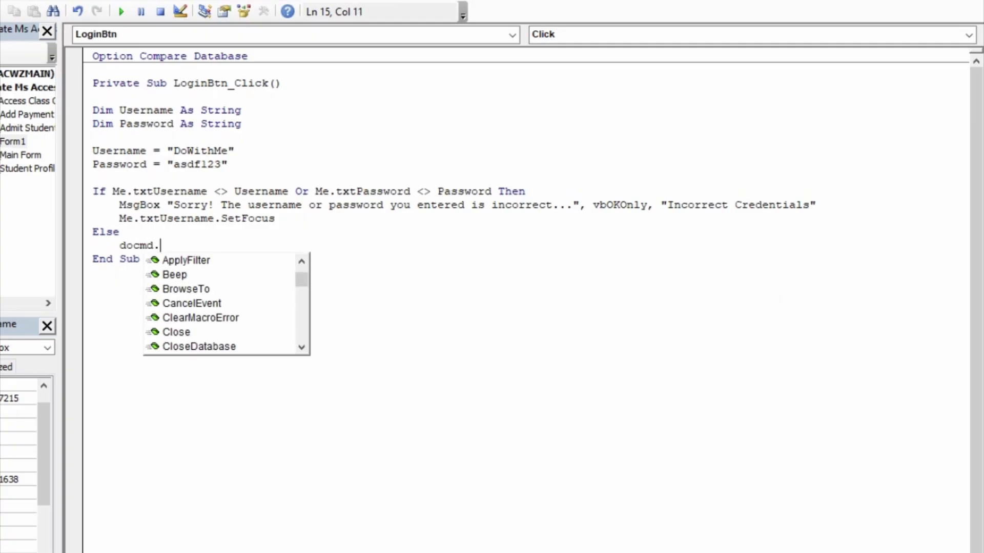
pyautogui.write('clo')
pyautogui.press('Tab')
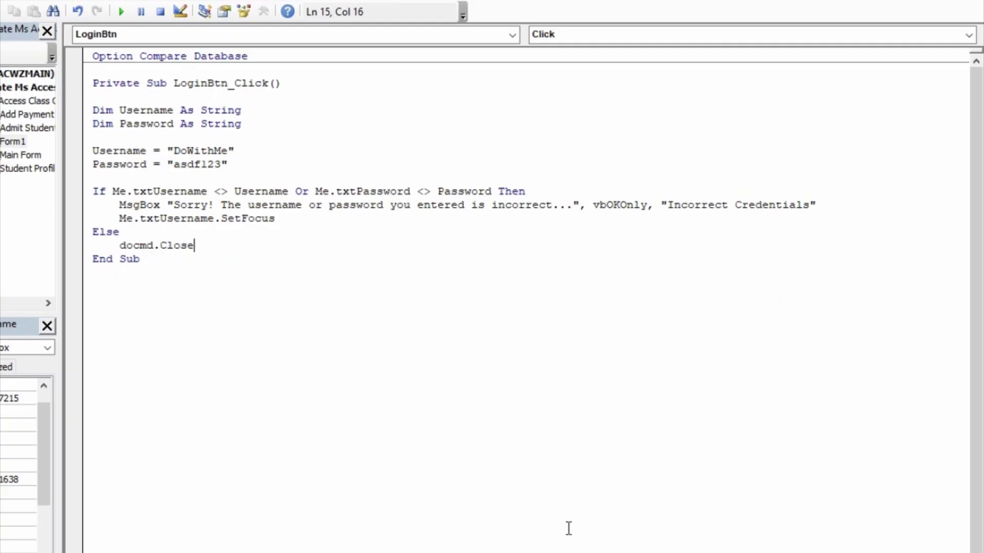
pyautogui.press('Return')
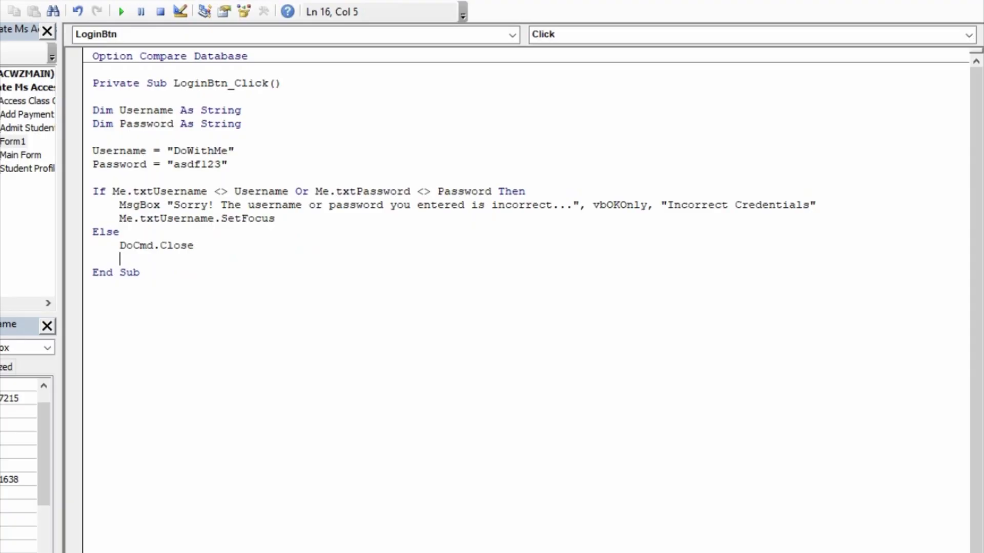
# - Add DoCmd.OpenForm "Main Form" under Else and close the block with End If
pyautogui.write('do')
pyautogui.write('cmmd')
pyautogui.press('BackSpace')
pyautogui.press('BackSpace')
pyautogui.write('d.')
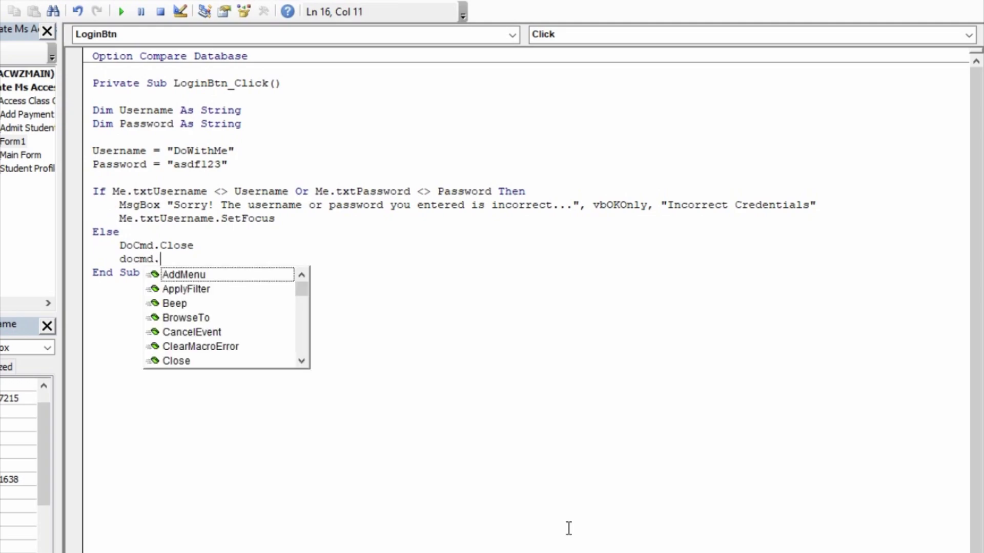
pyautogui.write('openf')
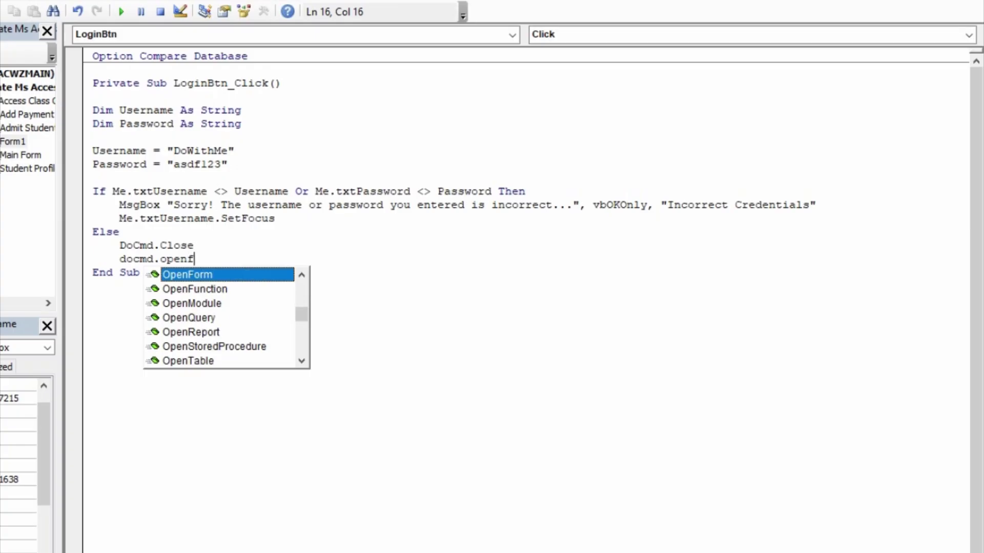
pyautogui.press('Tab')
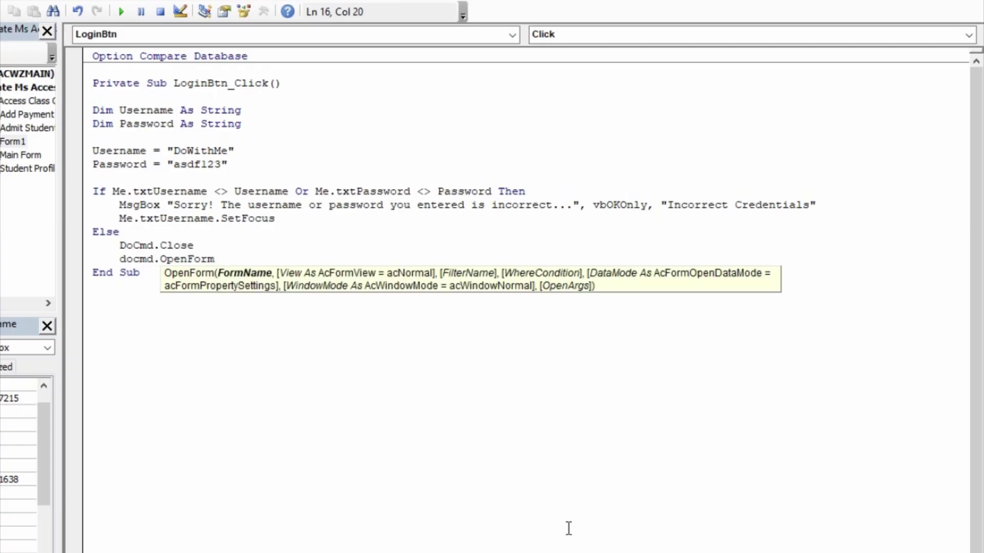
pyautogui.write('"Main Form"')
pyautogui.press('Return')
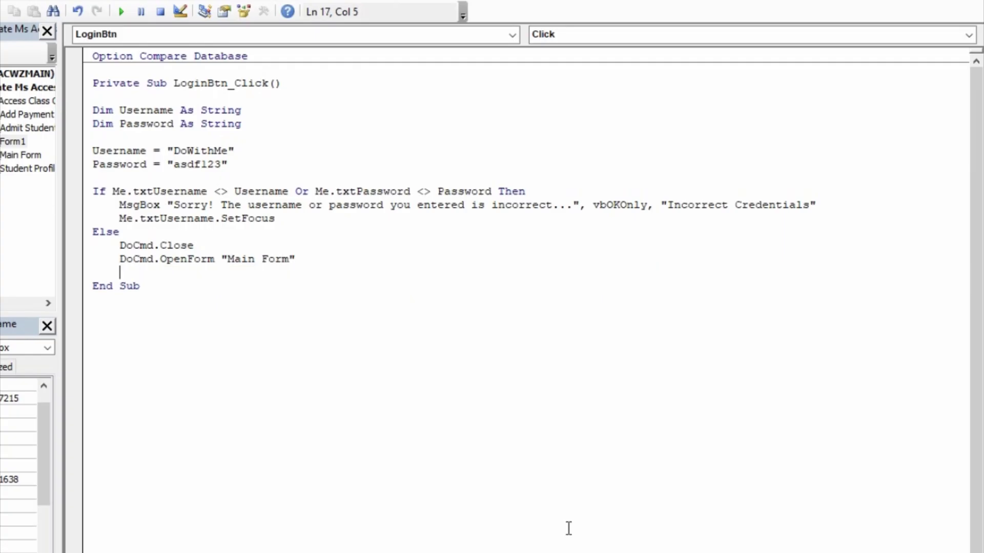
pyautogui.press('BackSpace')
pyautogui.write('endif')
pyautogui.press('Return')
pyautogui.press('Up')
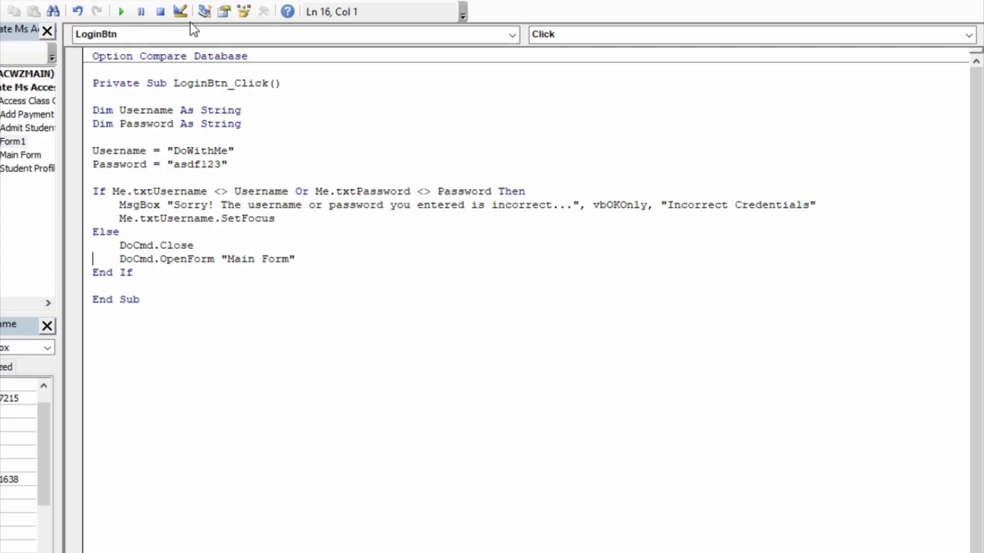
# - Compile the database's VBA code from the Debug menu
pyautogui.click(78, 1)
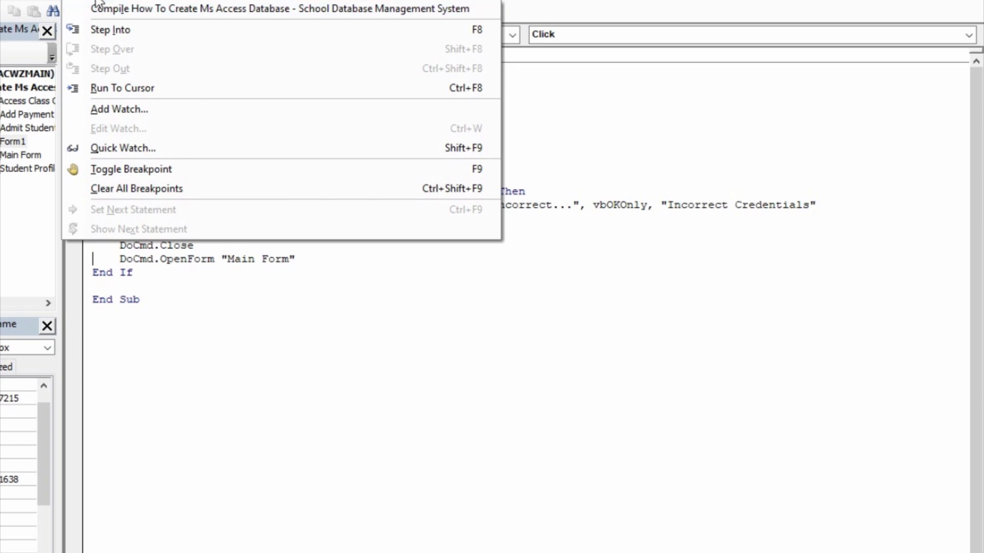
pyautogui.click(93, 1)
pyautogui.click(93, 2)
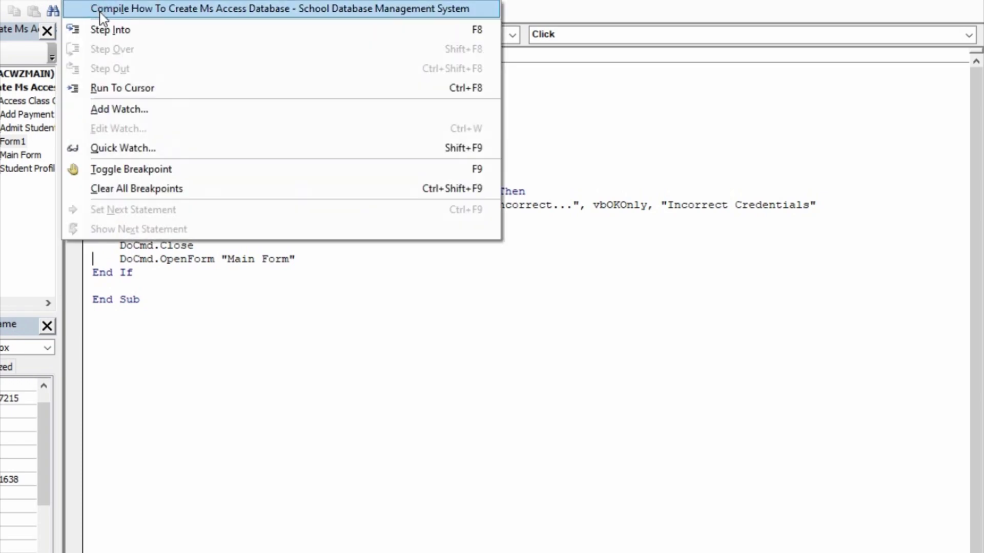
pyautogui.click(94, 6)
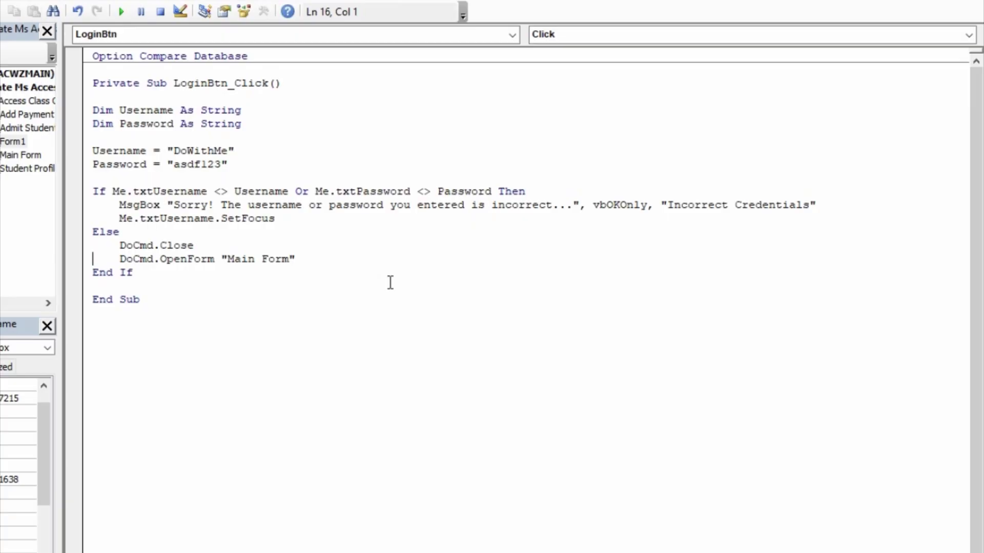
# - Save Form1 under the form name 'Login' and close its design view
pyautogui.click(891, 2)
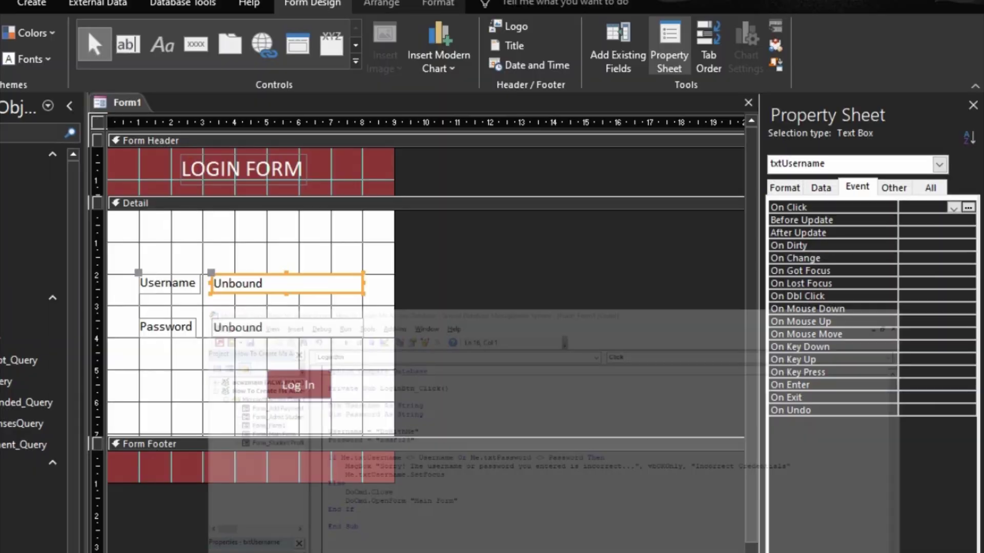
pyautogui.click(472, 503)
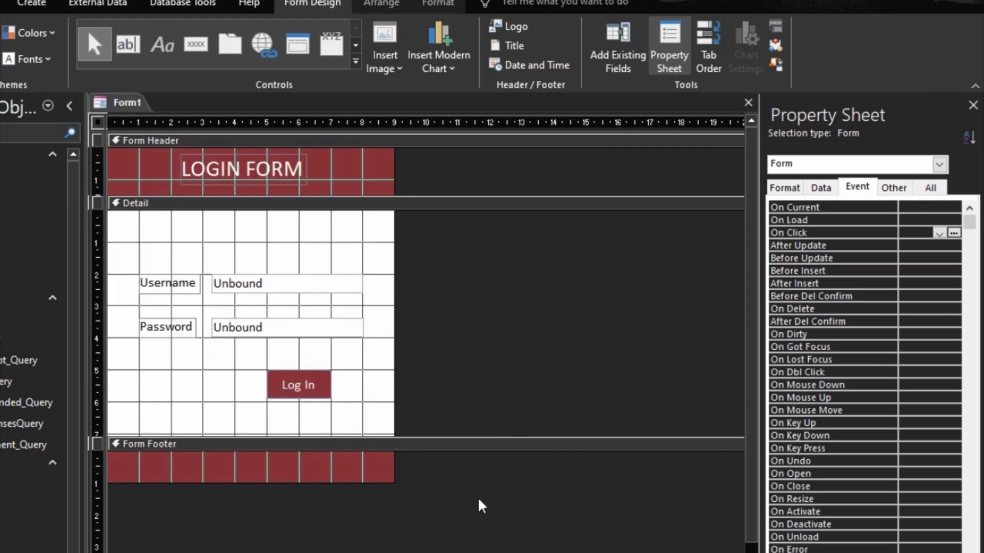
pyautogui.rightClick(130, 105)
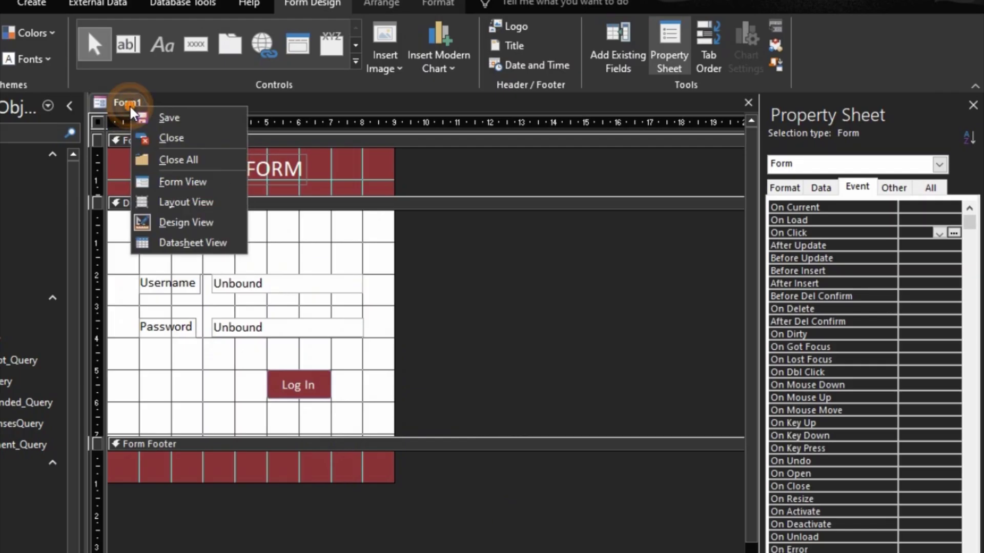
pyautogui.click(141, 117)
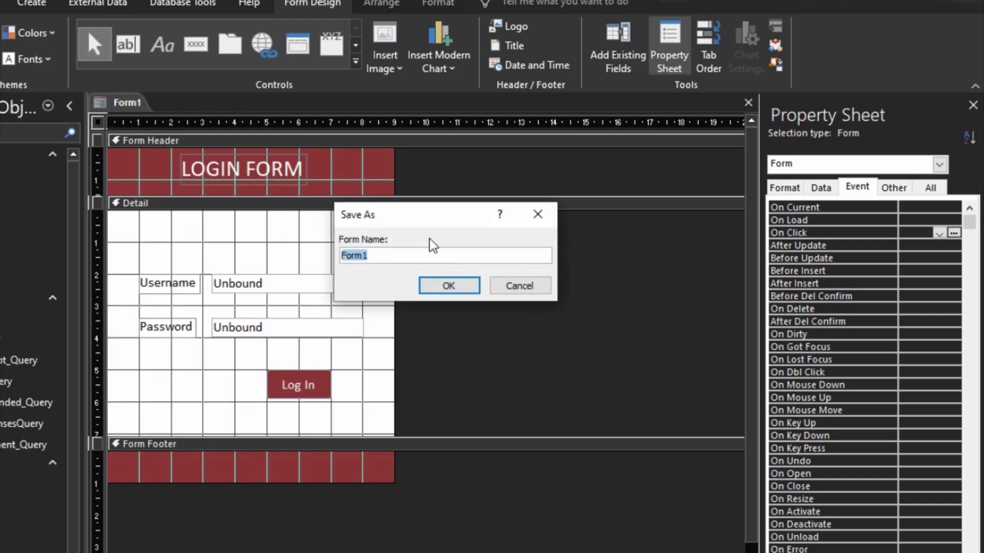
pyautogui.write('Login')
pyautogui.press('BackSpace')
pyautogui.press('BackSpace')
pyautogui.write('in')
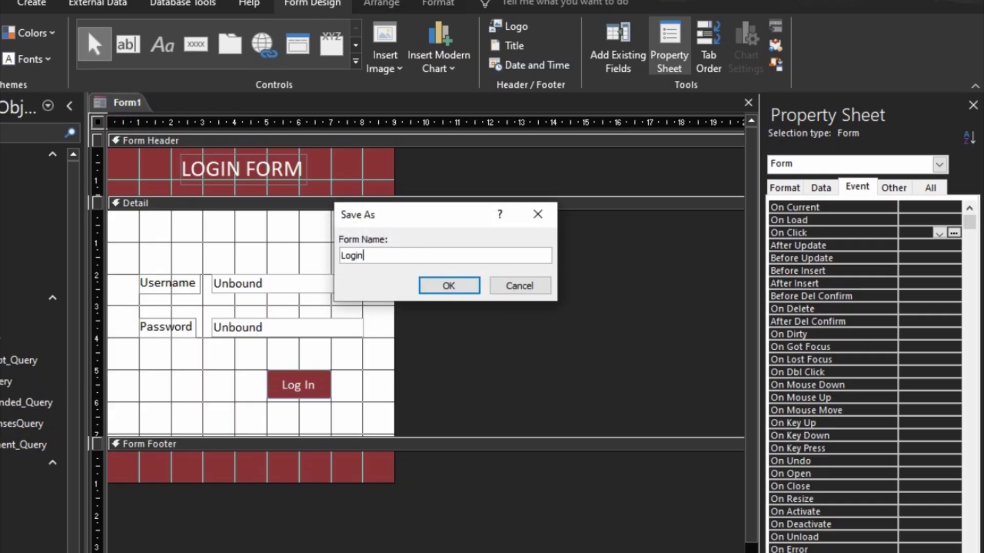
pyautogui.click(468, 286)
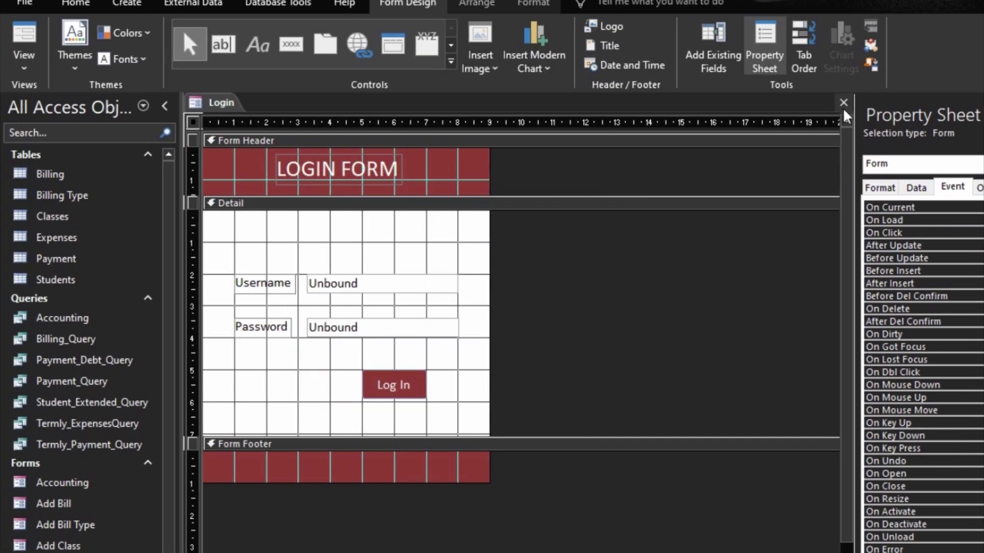
pyautogui.click(748, 102)
# - Open the Login form from the navigation pane to try it out
pyautogui.scroll(-3, 82, 349)
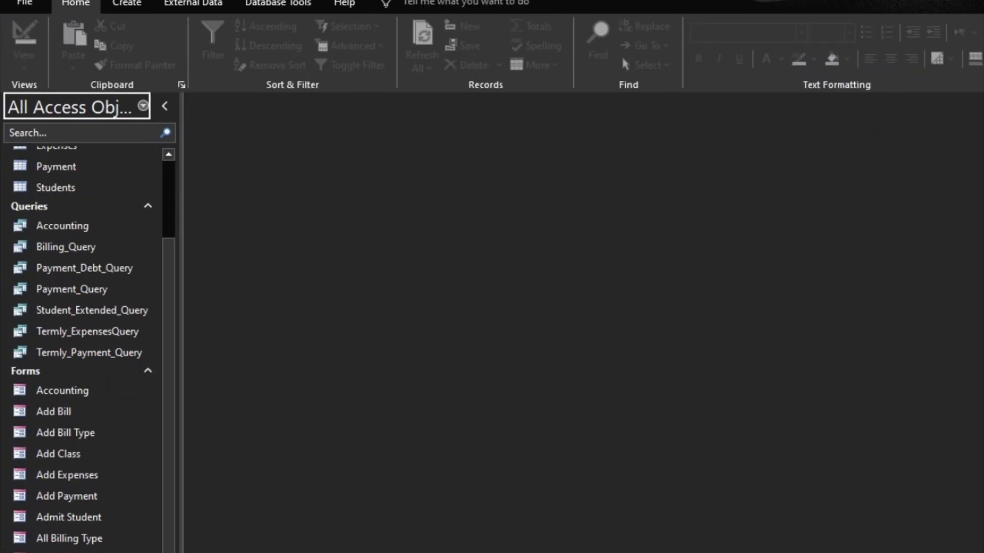
pyautogui.doubleClick(57, 551)
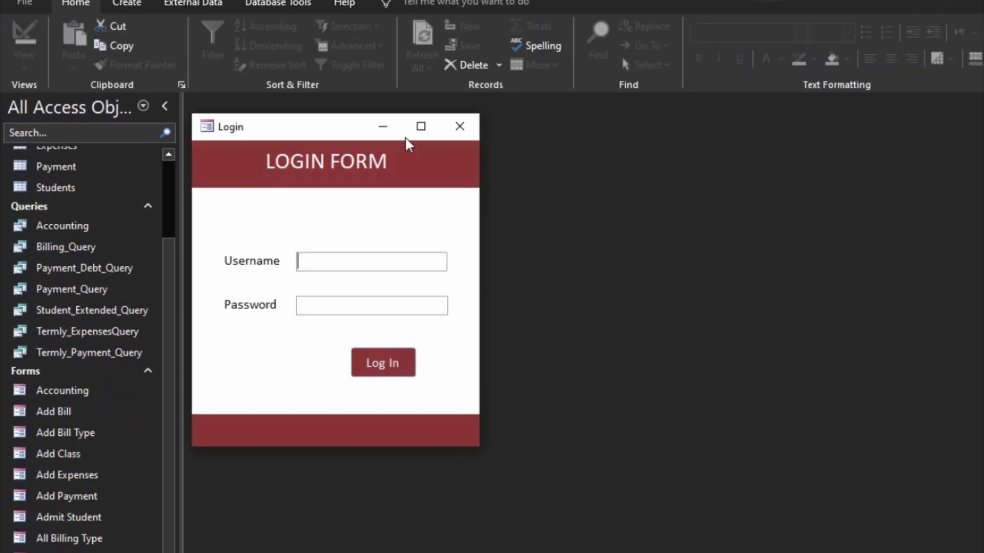
pyautogui.moveTo(342, 125); pyautogui.dragTo(343, 126)
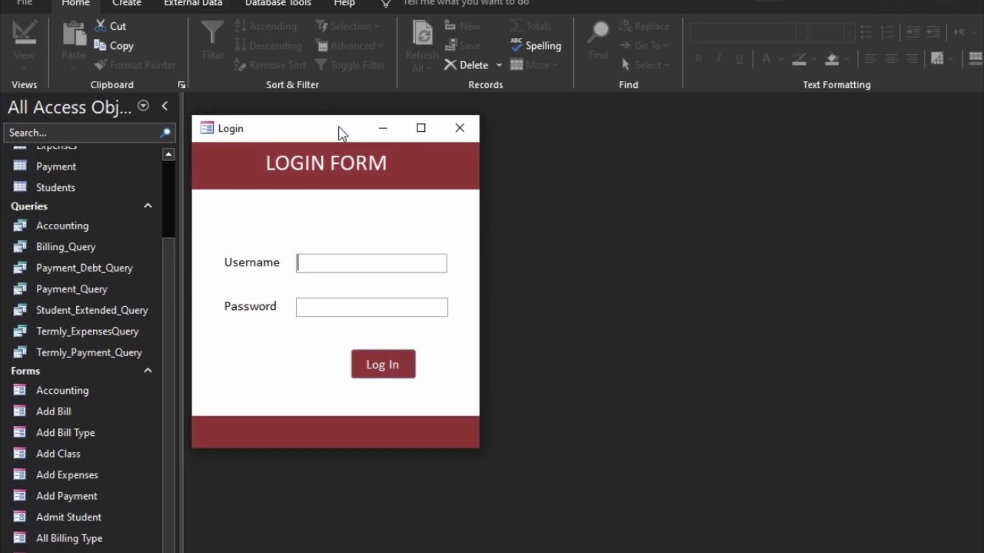
# - Switch Login to Design View and set its Auto Center property to Yes
pyautogui.rightClick(338, 127)
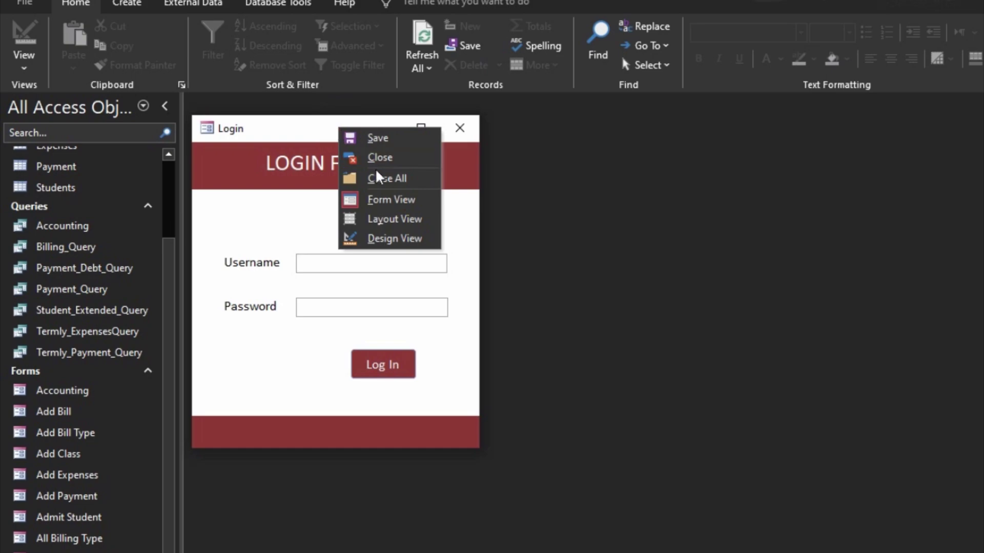
pyautogui.click(394, 238)
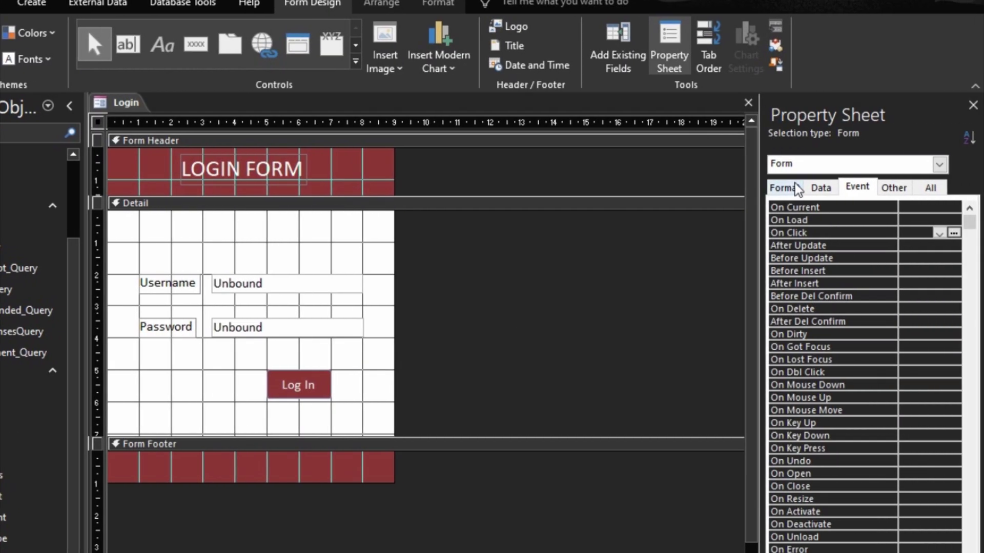
pyautogui.click(865, 187)
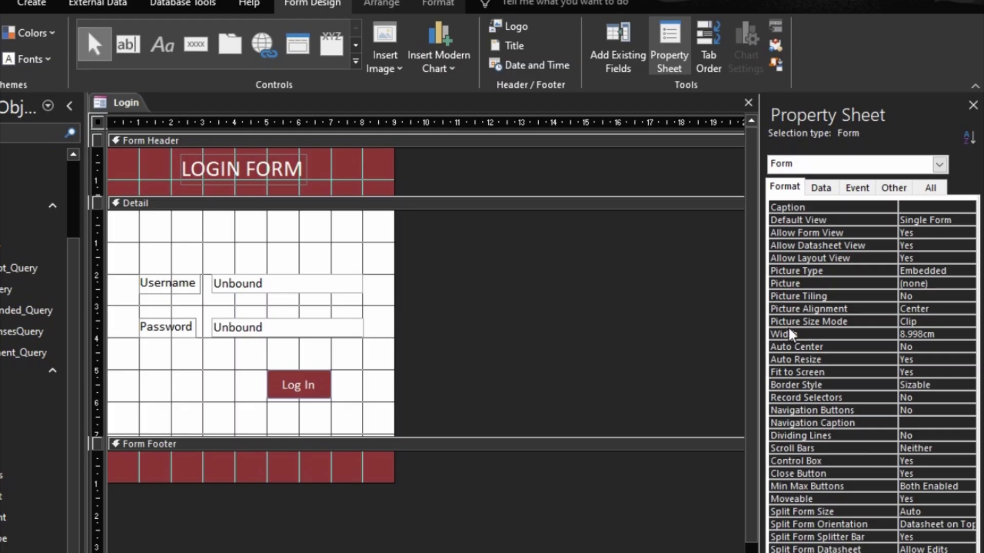
pyautogui.click(917, 346)
pyautogui.click(968, 346)
# - Commit the Auto Center change, then close the design and save the Login form
pyautogui.click(904, 358)
pyautogui.click(903, 359)
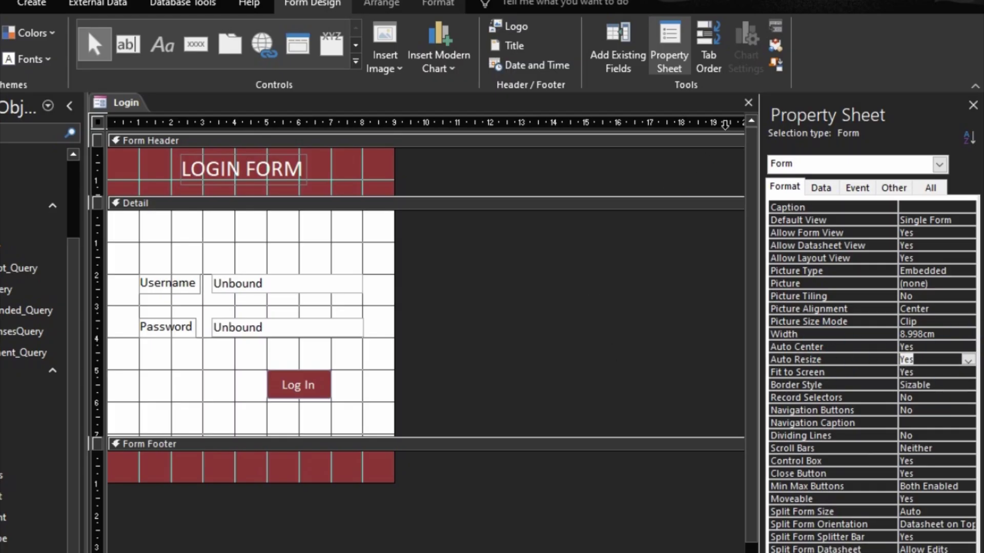
pyautogui.click(748, 102)
pyautogui.click(365, 437)
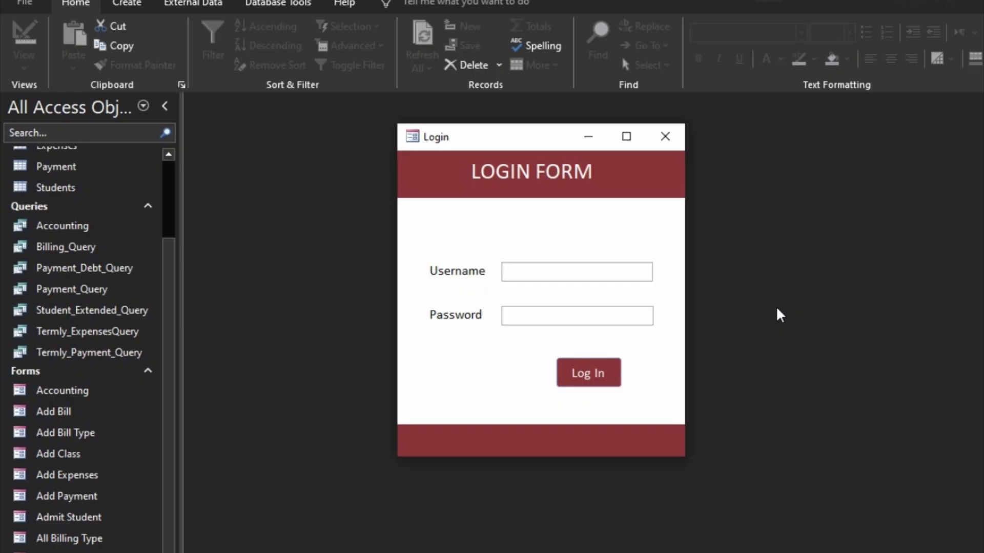
# - Try logging in with a wrong username and password and dismiss the rejection message
pyautogui.write('My name')
pyautogui.press('Tab')
pyautogui.write('*******')
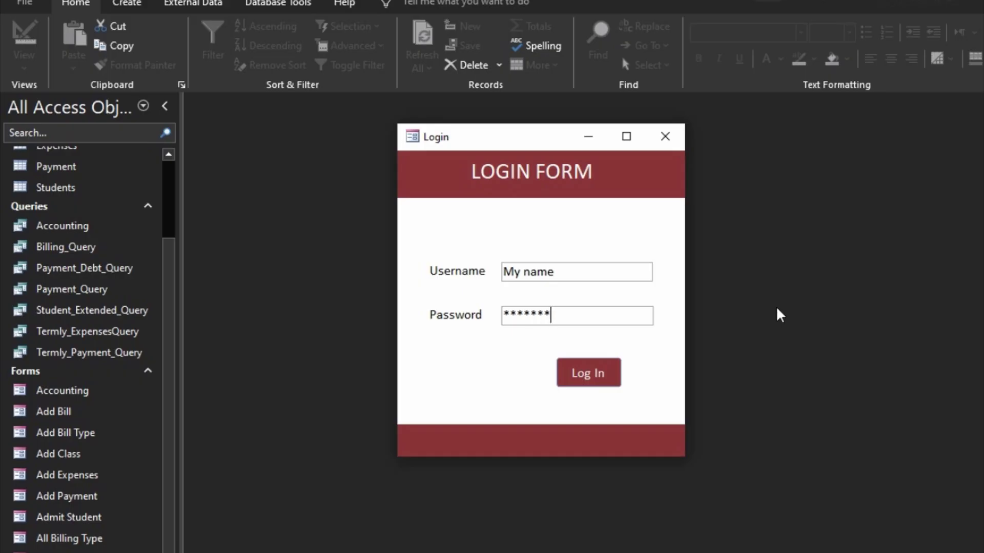
pyautogui.click(609, 365)
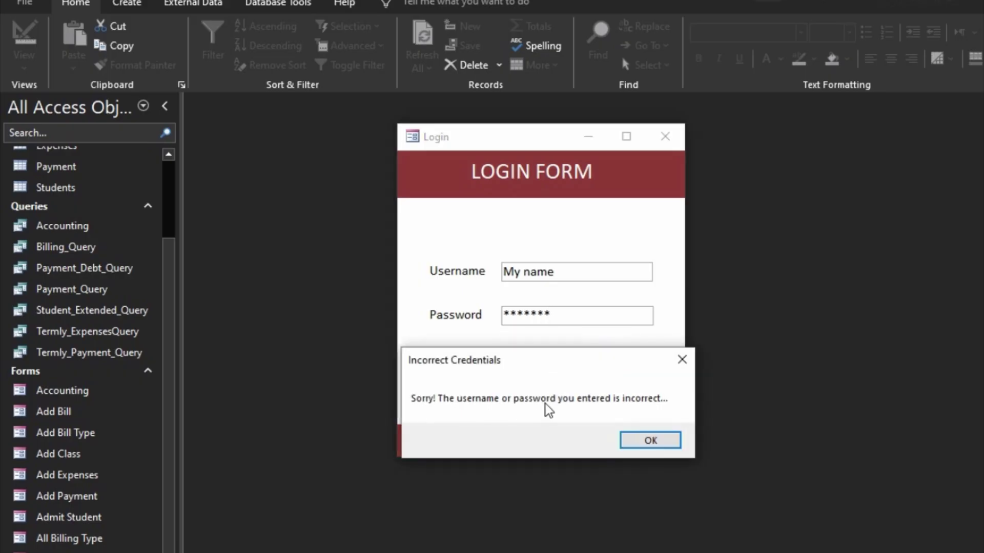
pyautogui.click(649, 441)
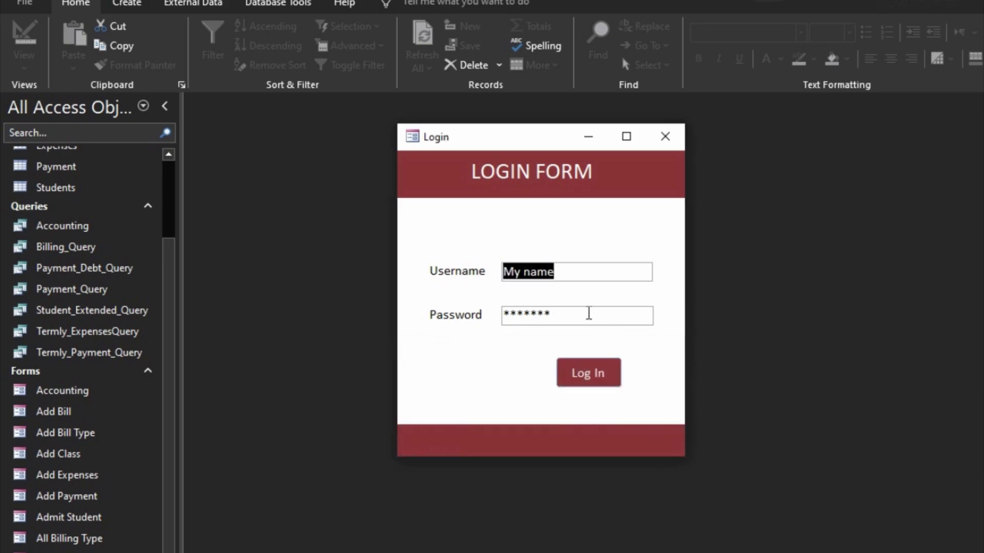
# - Clear both fields and enter the correct stored username and password
pyautogui.click(570, 320)
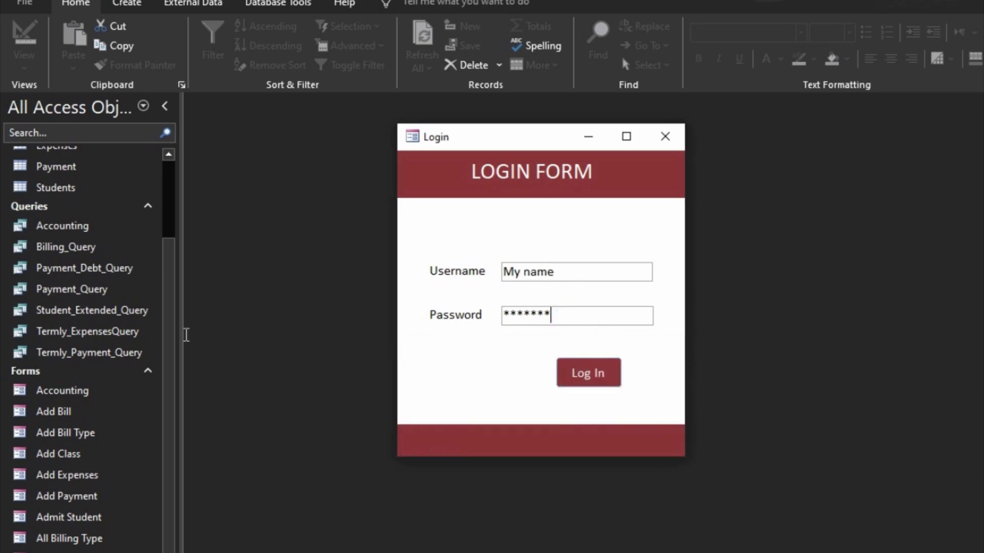
pyautogui.press('BackSpace')
pyautogui.press('BackSpace')
pyautogui.press('BackSpace')
pyautogui.press('BackSpace')
pyautogui.press('BackSpace')
pyautogui.press('BackSpace')
pyautogui.press('BackSpace')
pyautogui.moveTo(578, 272); pyautogui.dragTo(469, 279)
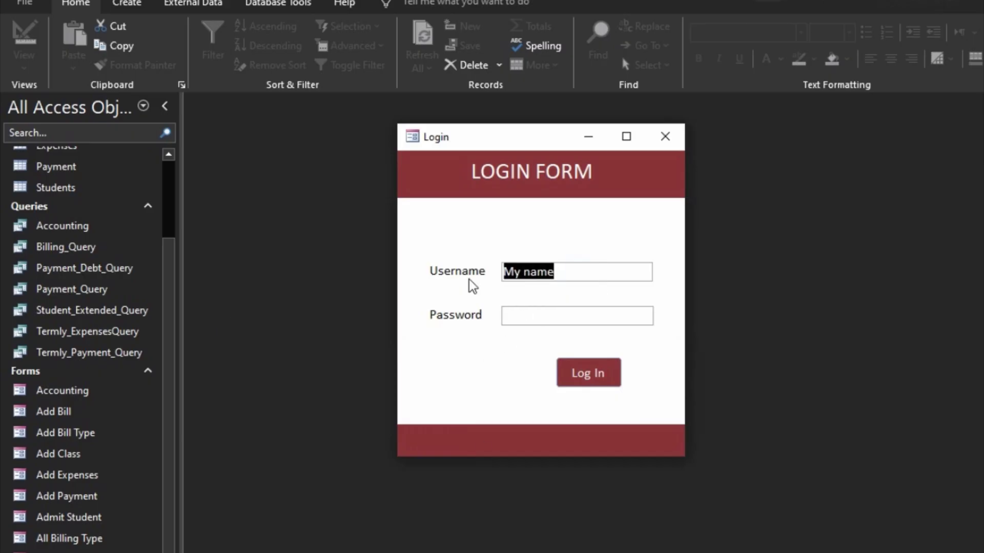
pyautogui.press('BackSpace')
pyautogui.write('DcW')
pyautogui.write('ithMe')
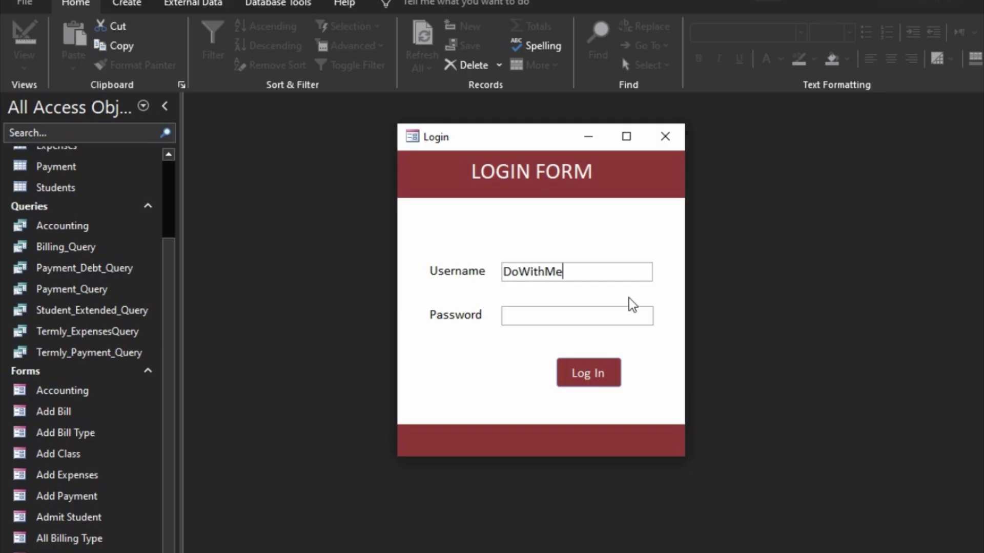
pyautogui.click(617, 314)
pyautogui.write('*******')
pyautogui.click(589, 372)
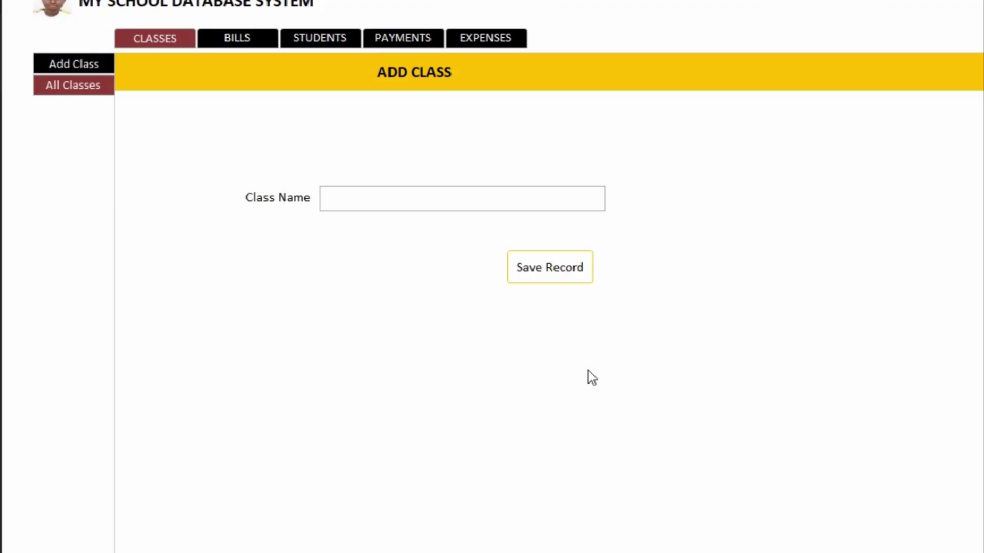
pyautogui.rightClick(902, 1)
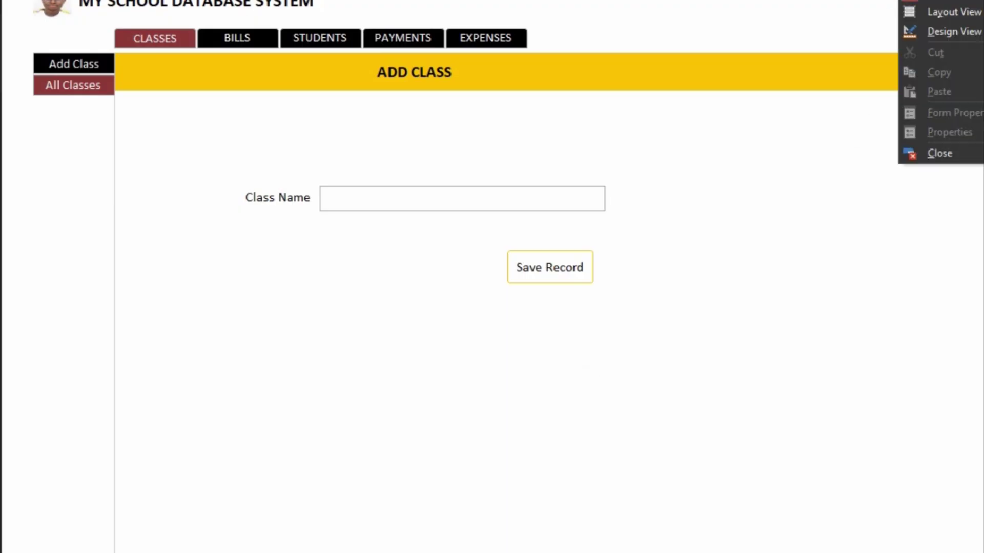
pyautogui.click(933, 154)
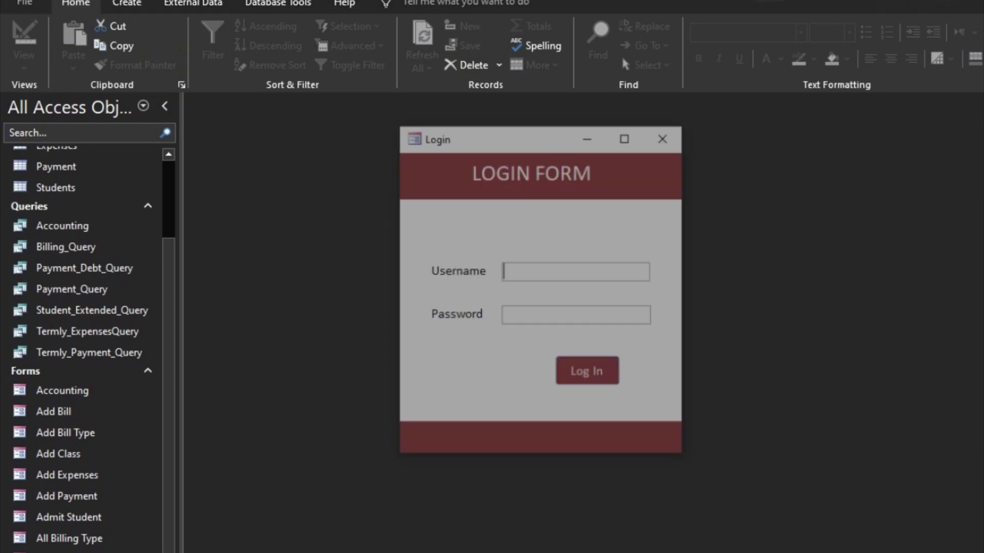
pyautogui.write('DoWith')
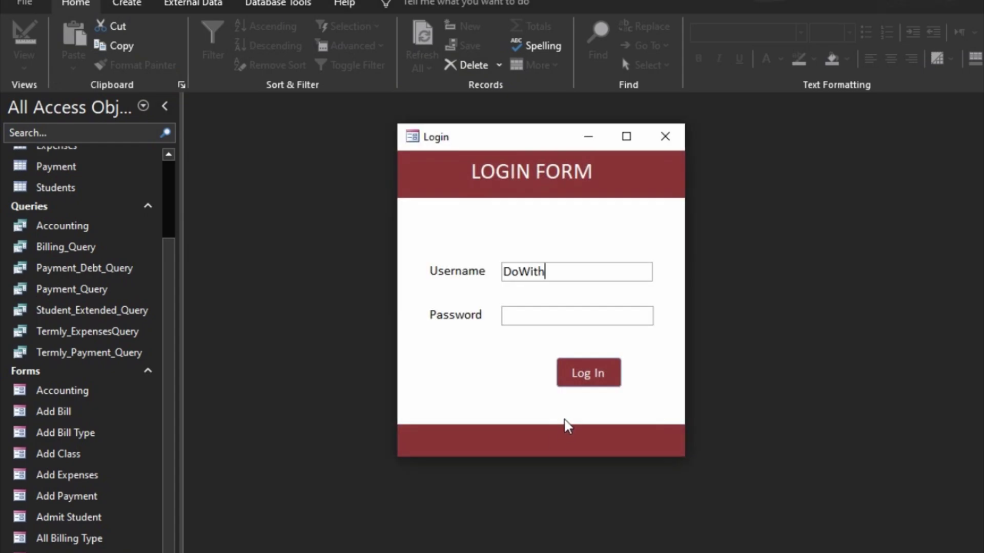
pyautogui.write('Me')
pyautogui.click(547, 310)
pyautogui.write('******')
pyautogui.click(588, 385)
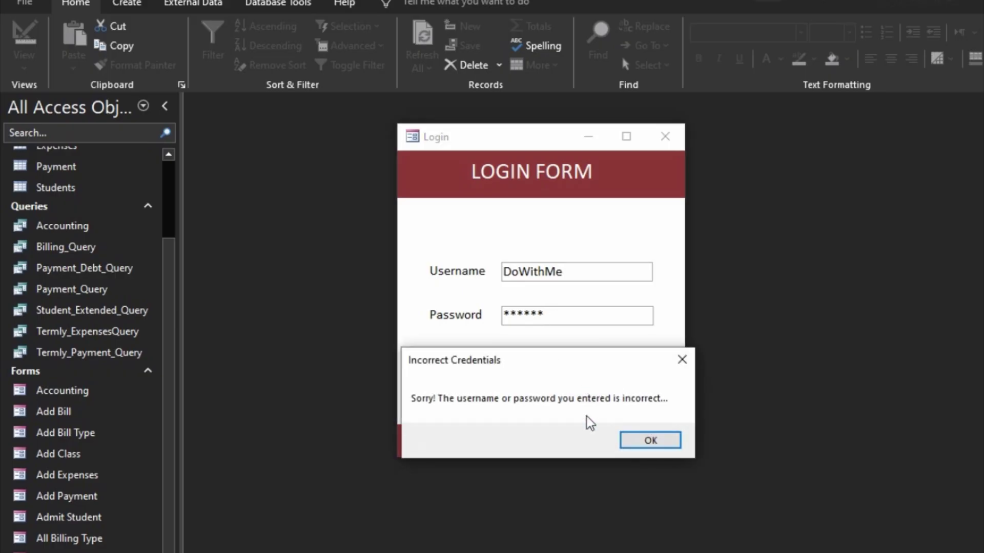
pyautogui.click(629, 439)
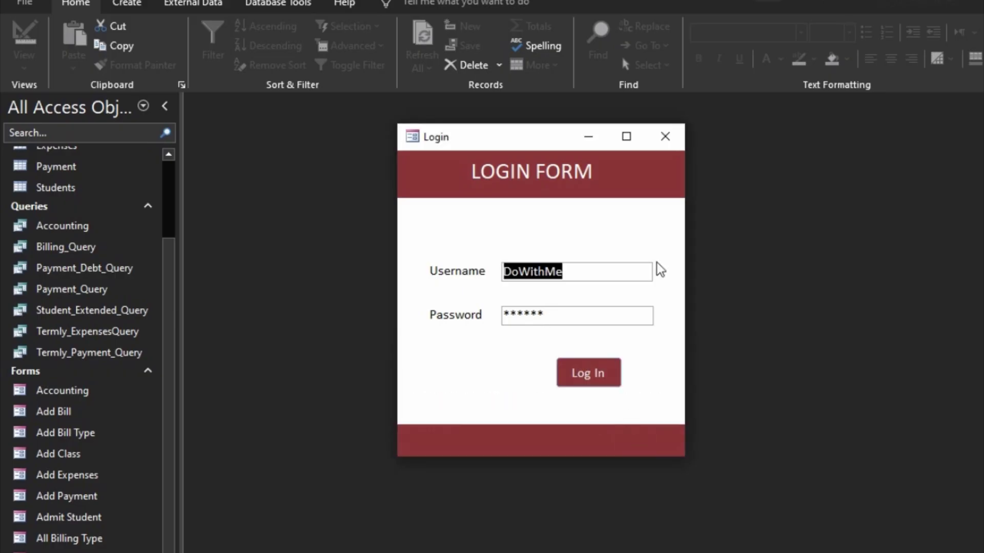
pyautogui.click(680, 146)
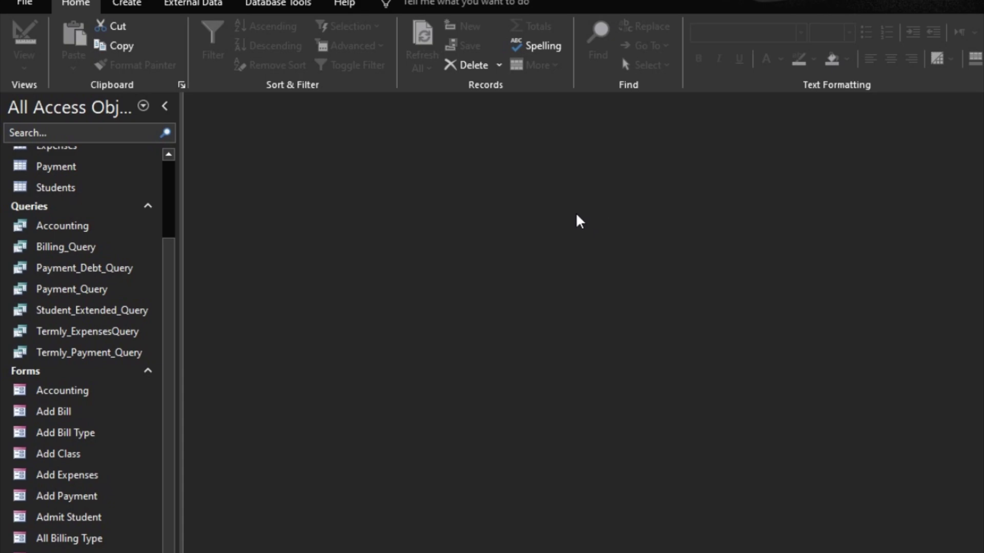
# - Set Login as the Display Form in Current Database options and accept the reopen notice
pyautogui.click(24, 2)
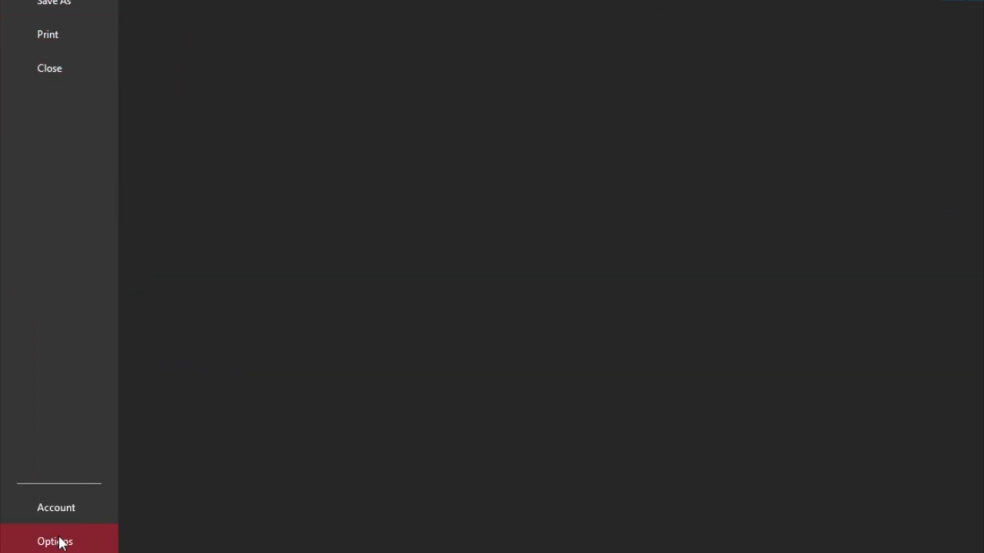
pyautogui.click(59, 542)
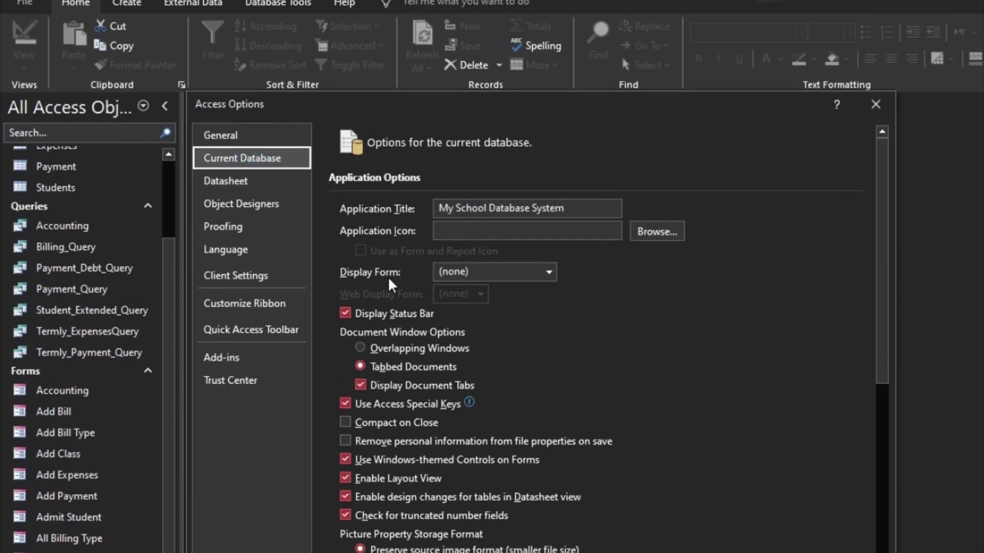
pyautogui.click(548, 272)
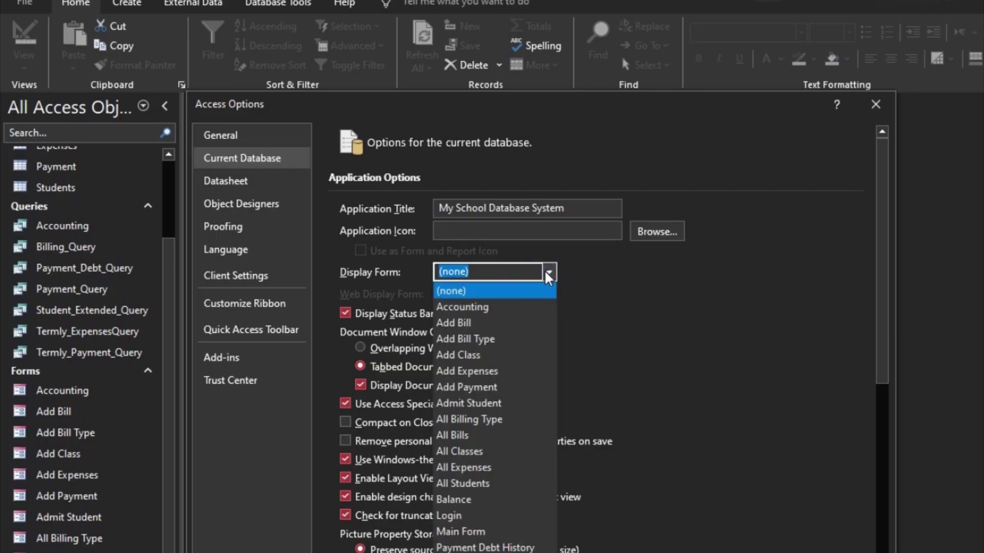
pyautogui.click(475, 516)
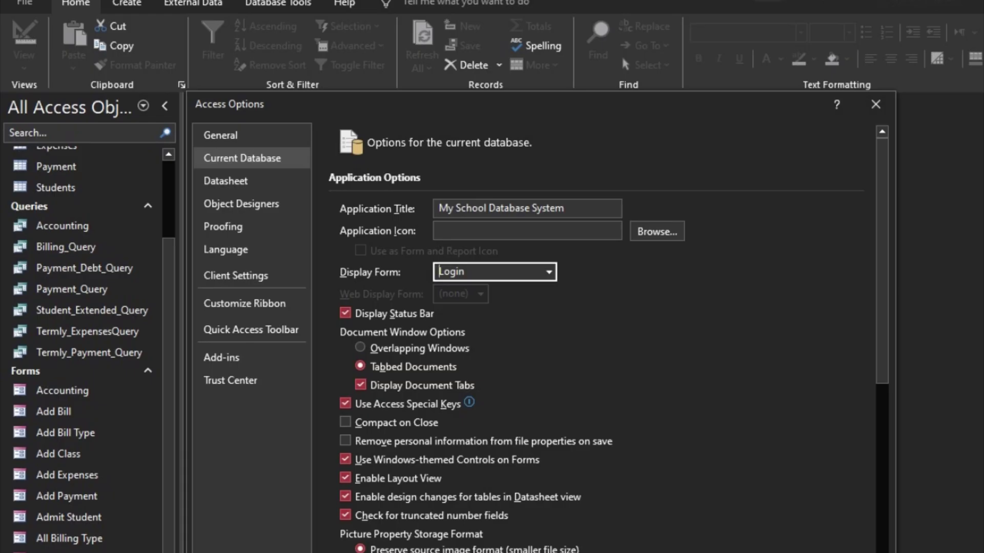
pyautogui.click(784, 552)
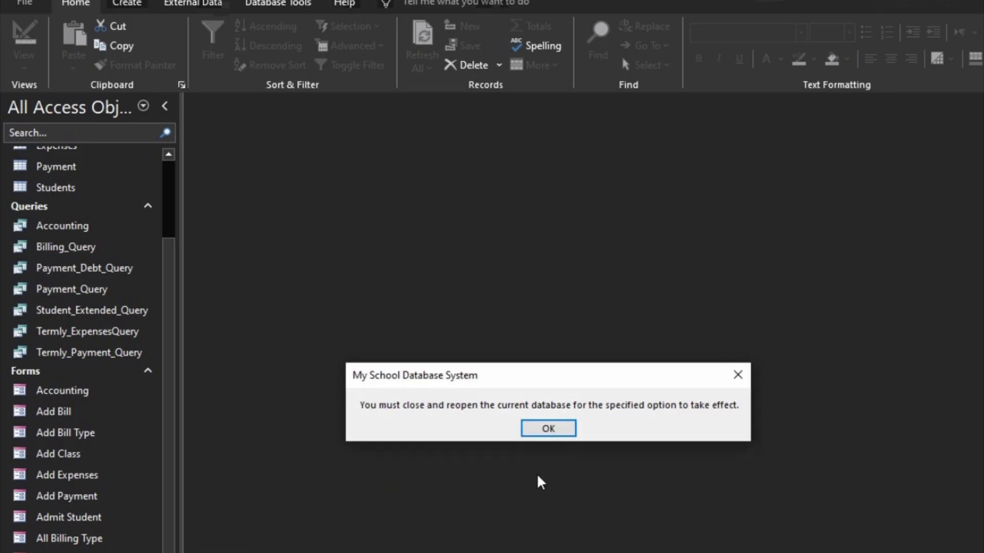
pyautogui.click(546, 430)
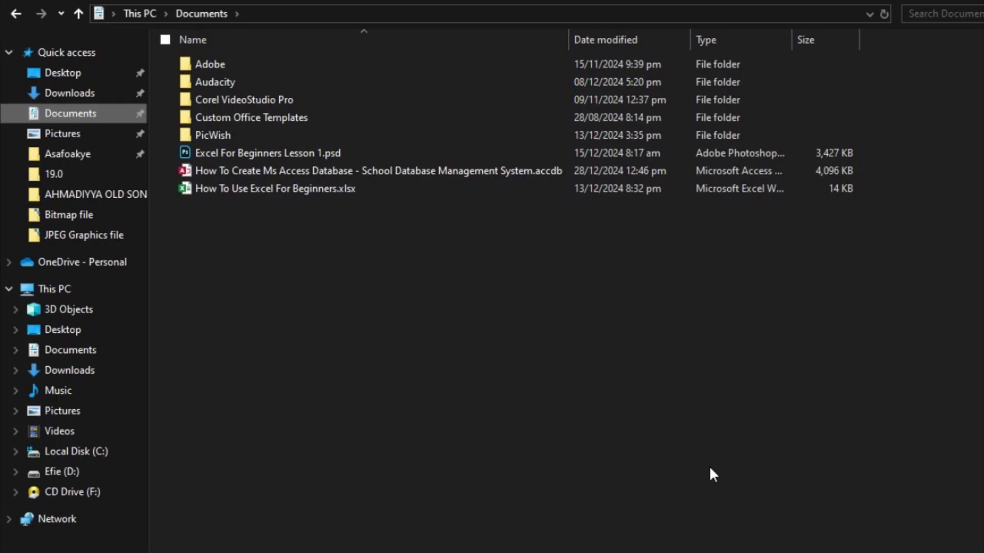
# - Reopen the School Database Management System .accdb file from Documents
pyautogui.doubleClick(204, 170)
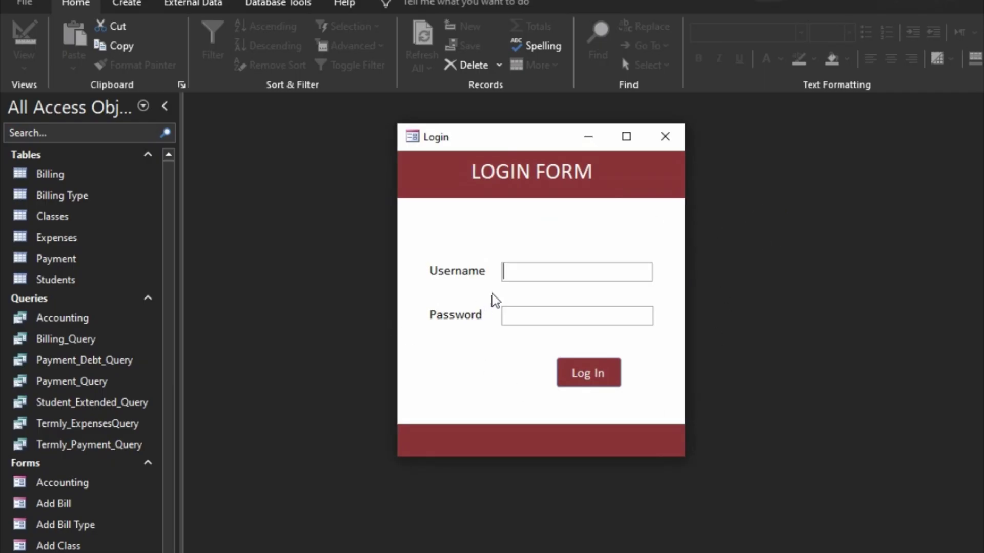
# - Check that clicks behind the Login window are blocked, then refocus the Login form
pyautogui.click(353, 234)
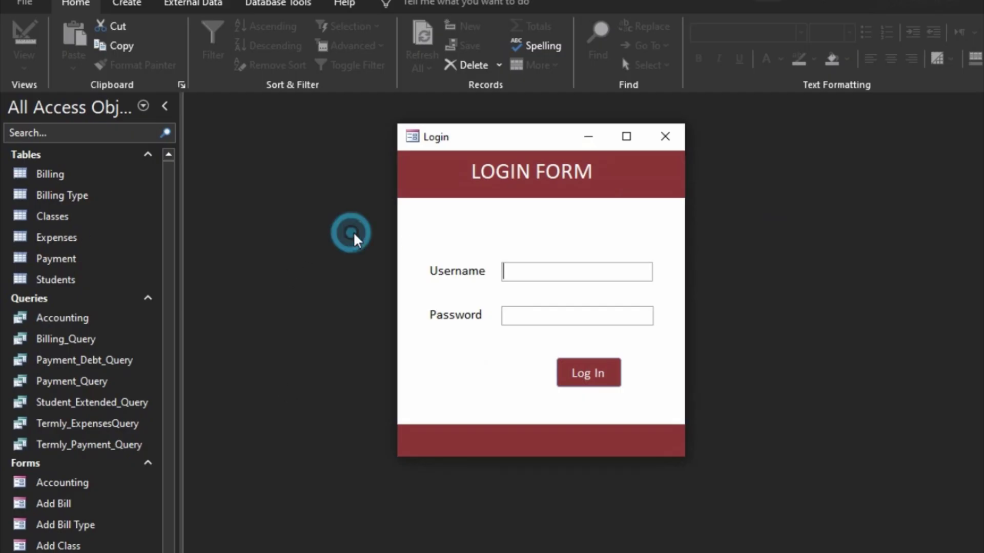
pyautogui.click(874, 57)
pyautogui.click(940, 168)
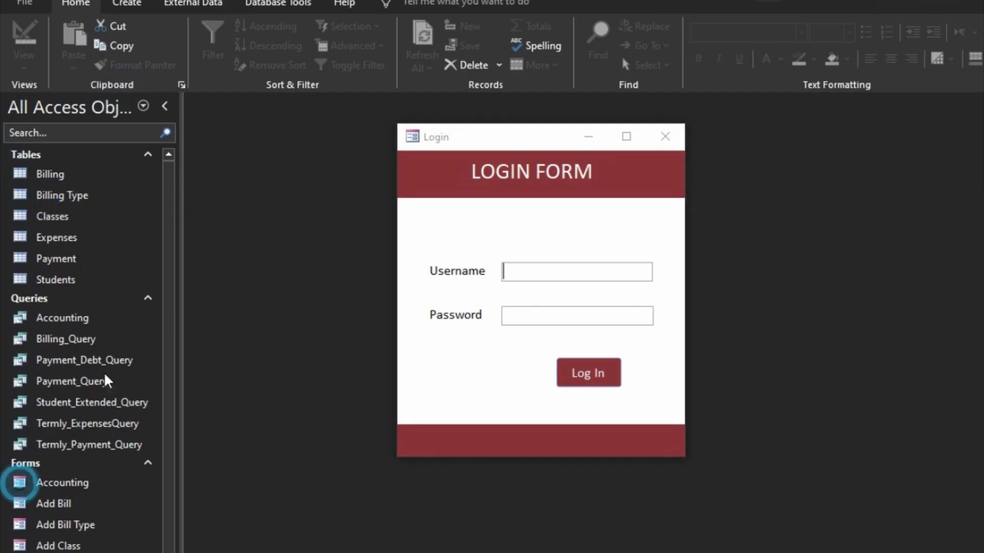
pyautogui.click(295, 423)
pyautogui.click(871, 477)
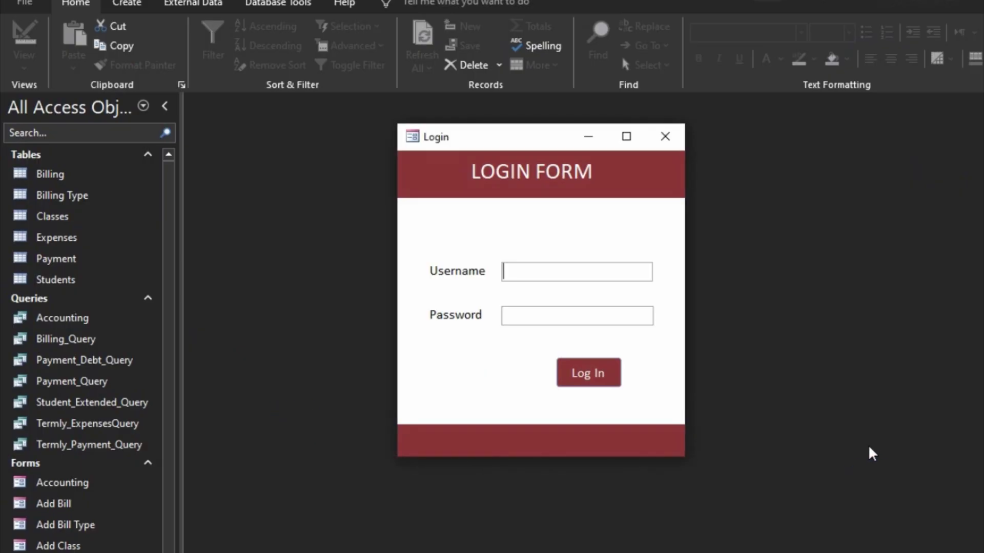
# - Move, maximize and restore the Login window, then switch it to Design View
pyautogui.moveTo(474, 135); pyautogui.dragTo(425, 186)
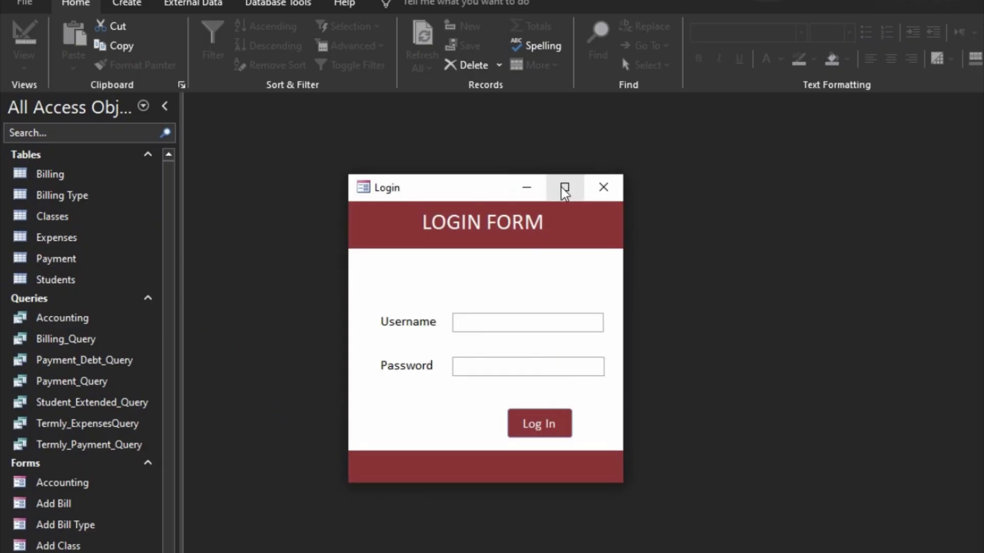
pyautogui.click(564, 188)
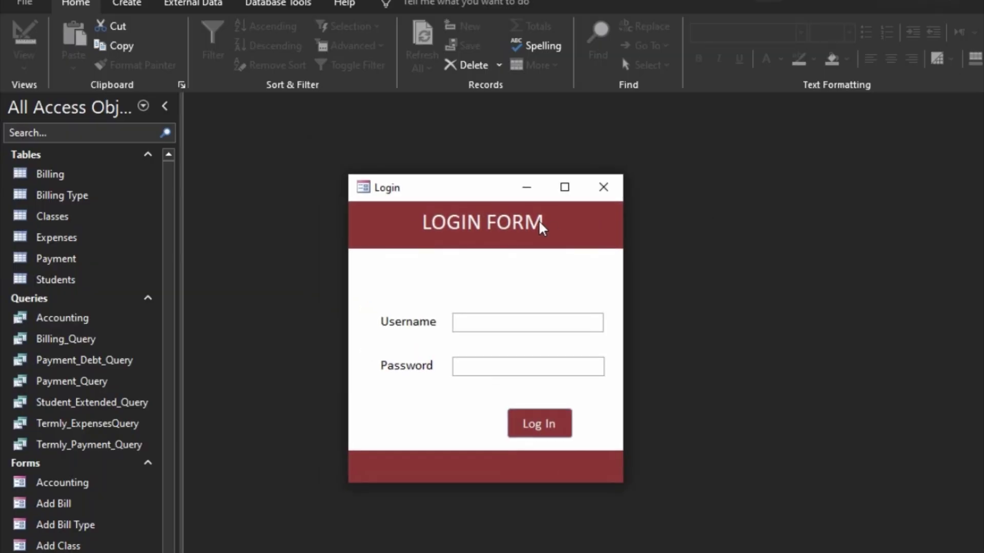
pyautogui.click(560, 195)
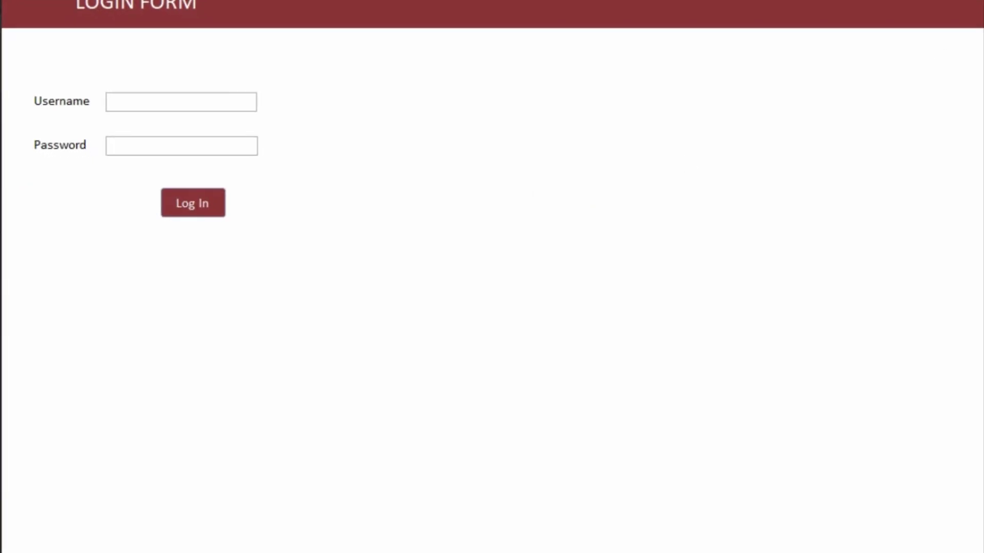
pyautogui.click(923, 1)
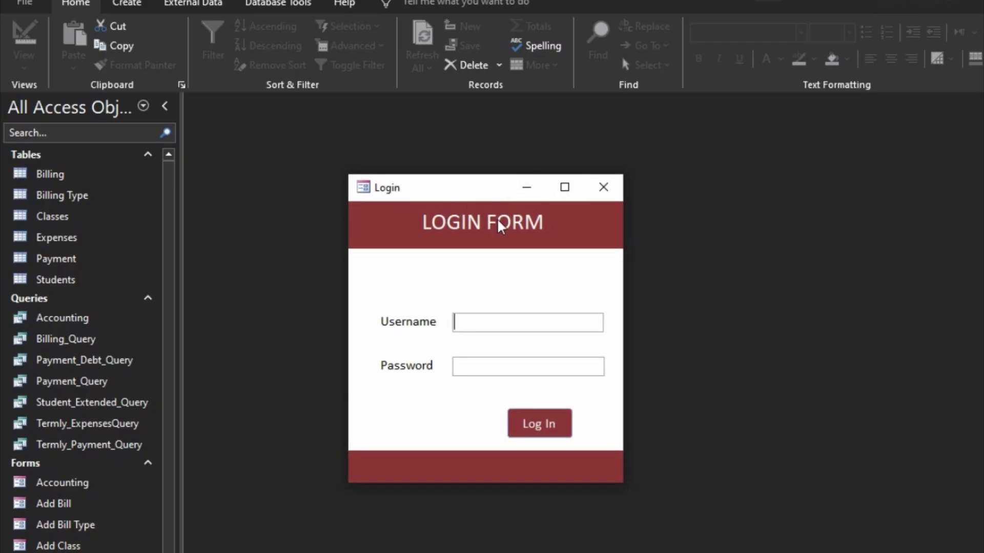
pyautogui.rightClick(555, 236)
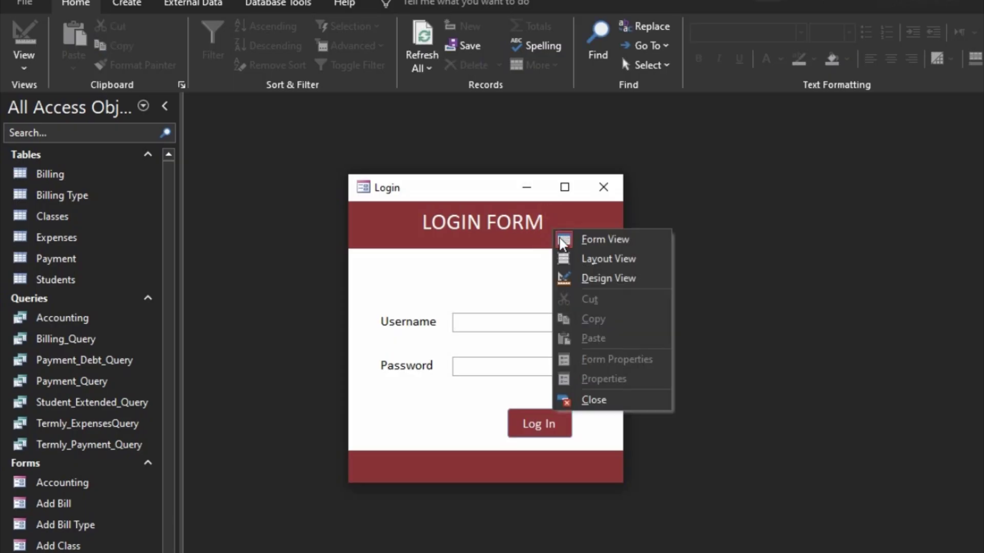
pyautogui.click(597, 280)
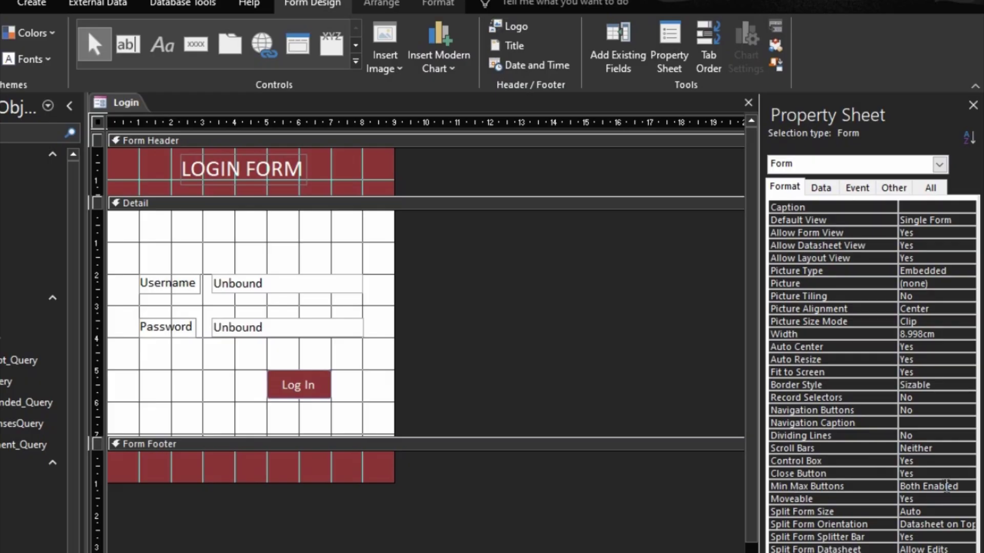
# - Set Min Max Buttons to None and run the form with F5 to check
pyautogui.click(956, 487)
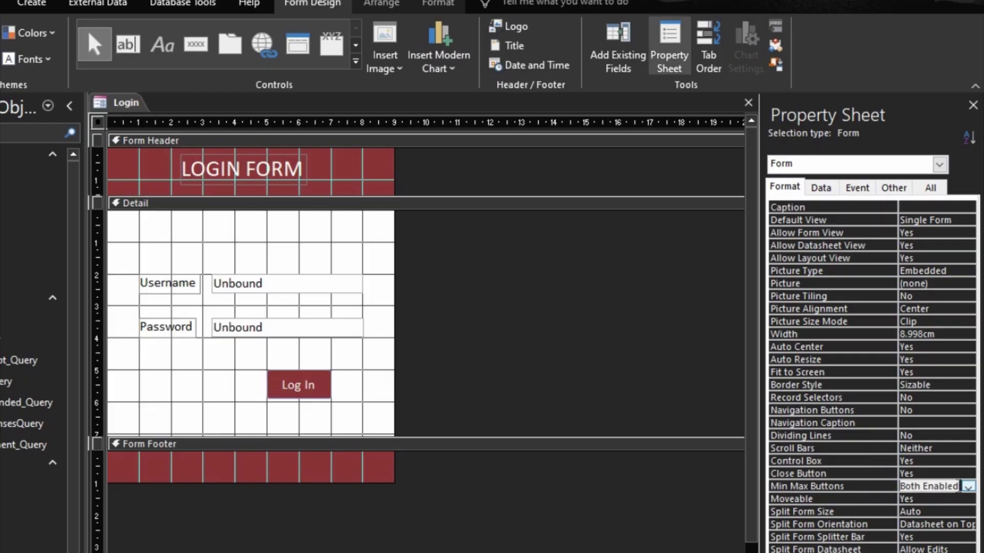
pyautogui.click(967, 487)
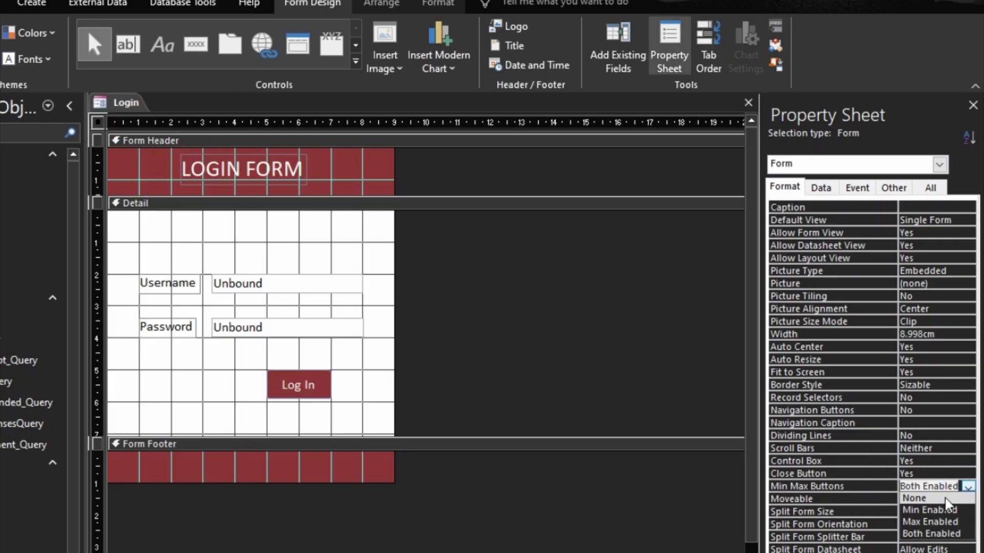
pyautogui.click(946, 498)
pyautogui.click(853, 524)
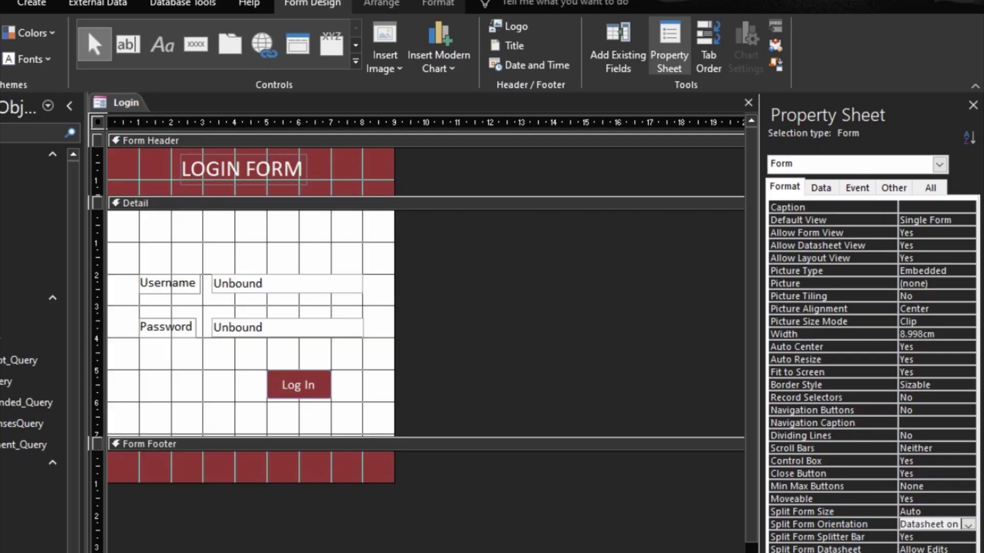
pyautogui.press('F5')
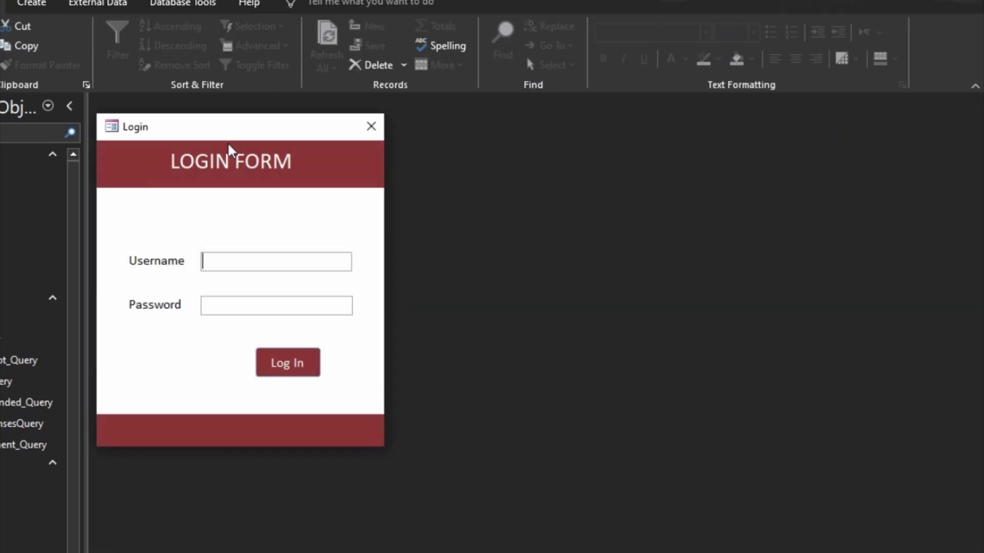
# - Close the Login form and save its changes
pyautogui.moveTo(246, 132); pyautogui.dragTo(599, 156)
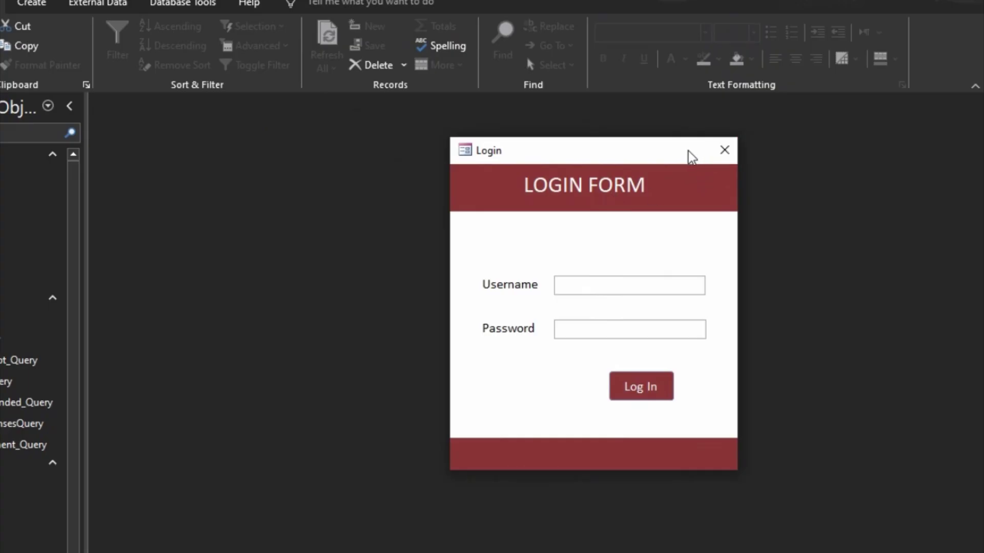
pyautogui.click(723, 154)
pyautogui.click(377, 433)
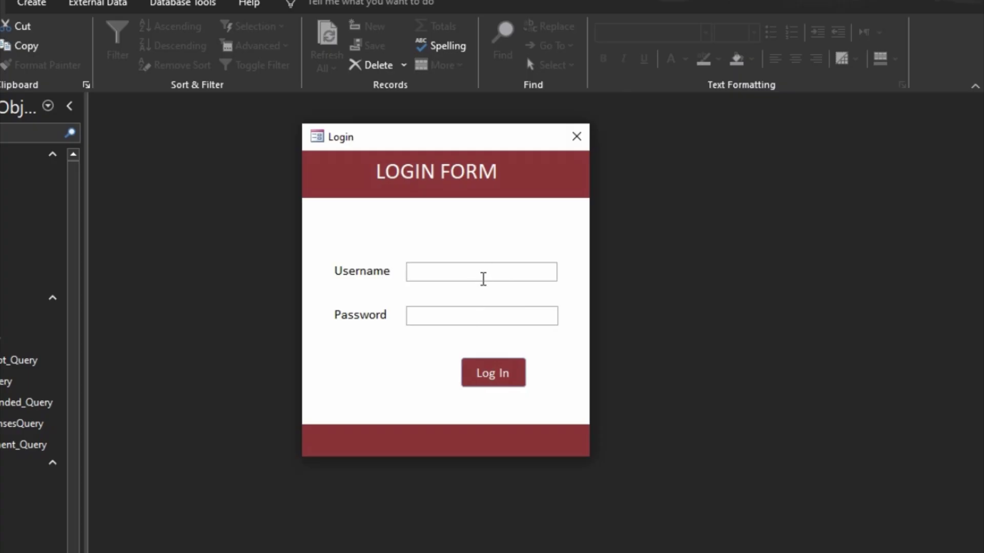
# - Verify the reopened Login form blocks clicks elsewhere in Access
pyautogui.click(190, 292)
pyautogui.click(0, 280)
pyautogui.click(42, 510)
pyautogui.click(207, 312)
pyautogui.click(718, 123)
pyautogui.click(703, 288)
# - Sign in with the correct username and password to reach the Add Class page
pyautogui.write('DoWithMe')
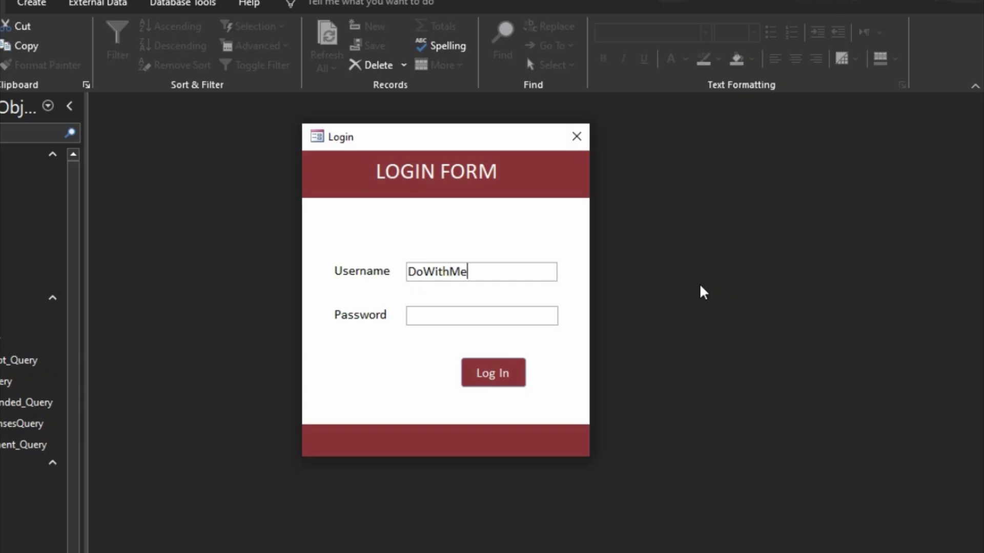
pyautogui.press('Tab')
pyautogui.write('********')
pyautogui.click(518, 377)
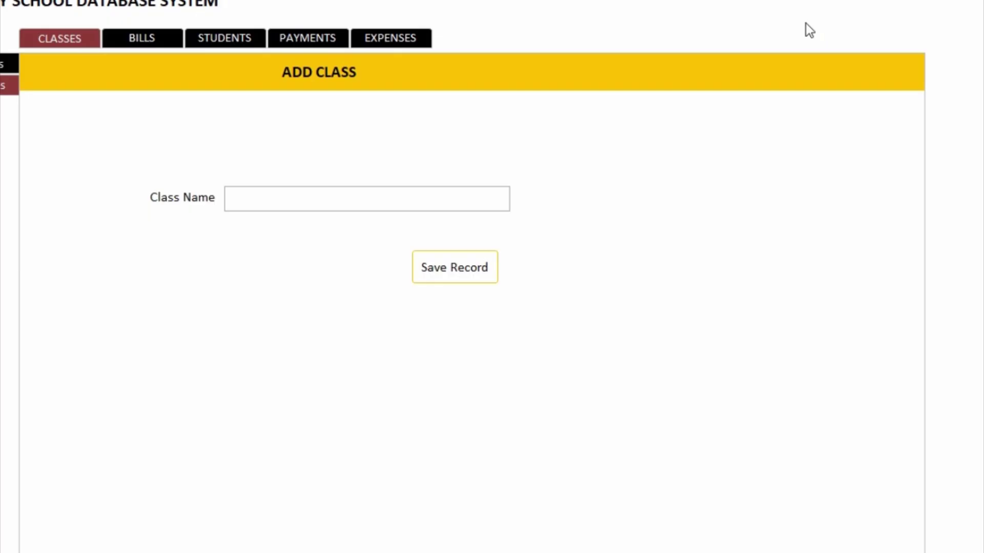
# - Switch the running Main Form into Design View from its tab's shortcut menu
pyautogui.rightClick(736, 8)
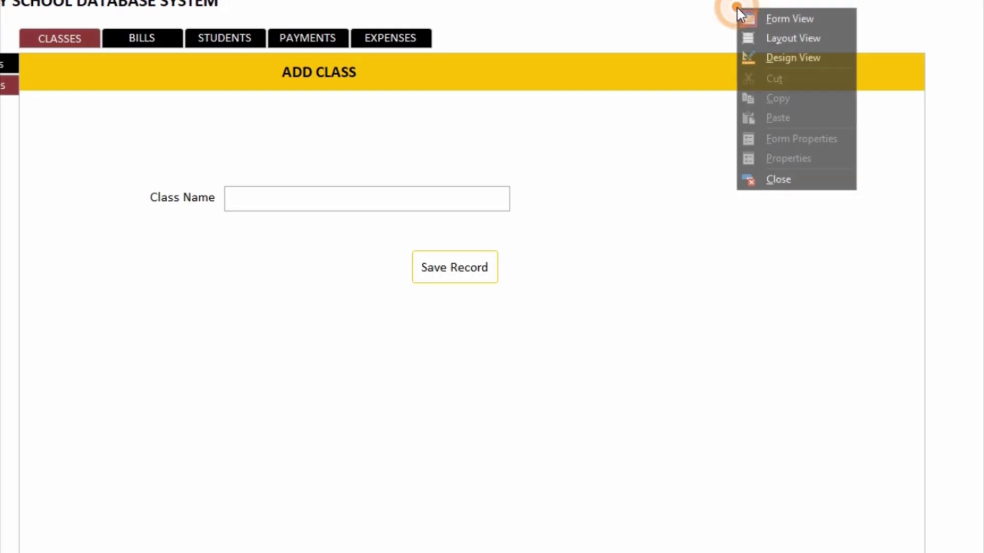
pyautogui.click(799, 57)
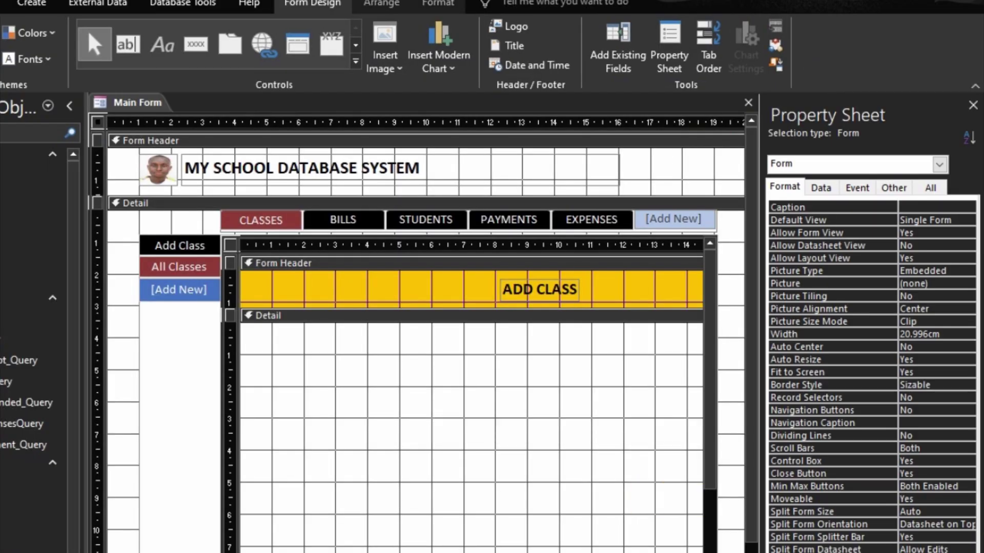
# - Draw a button in the Main Form header without the wizard, shift it left, and caption it 'Log Out'
pyautogui.hscroll(2, 425, 336)
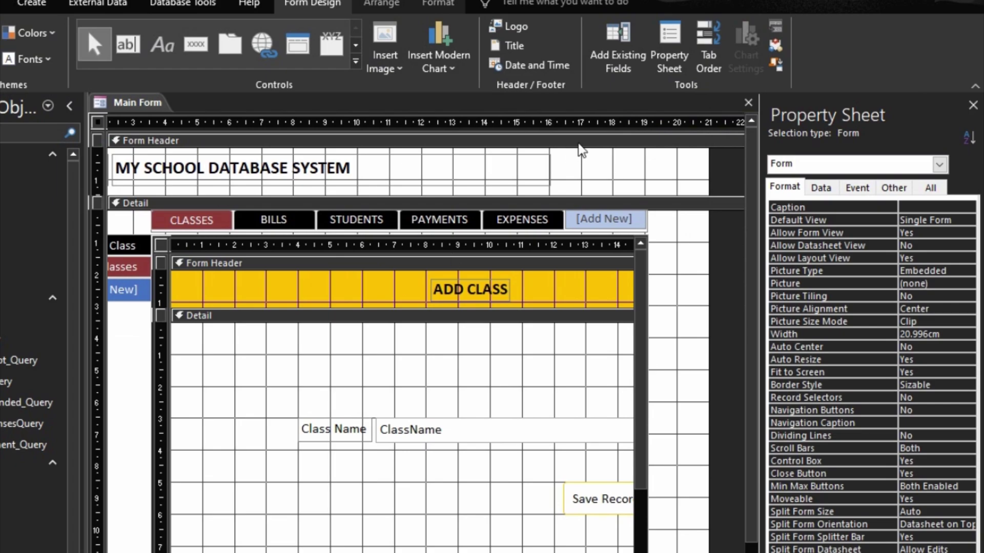
pyautogui.click(195, 44)
pyautogui.moveTo(610, 157); pyautogui.dragTo(676, 179)
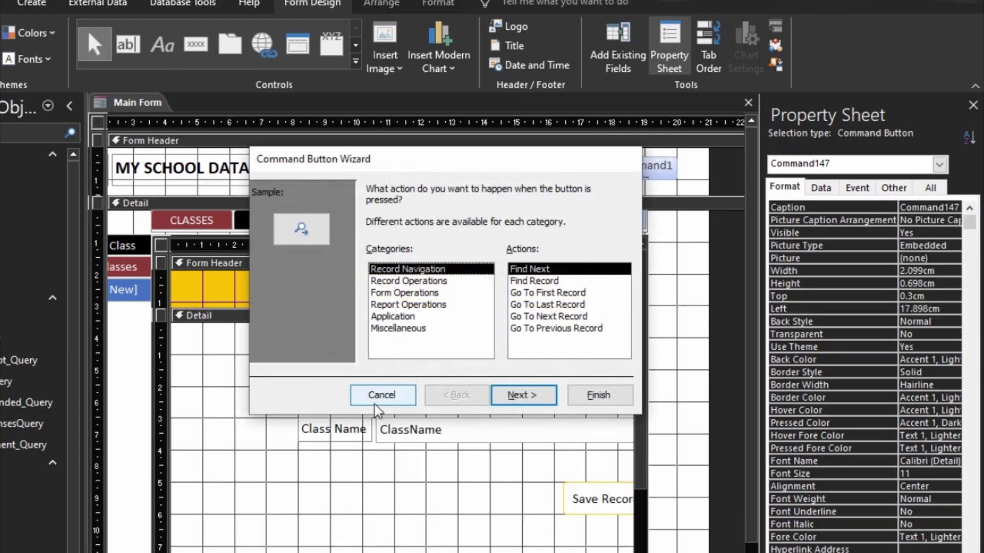
pyautogui.click(381, 393)
pyautogui.moveTo(622, 155); pyautogui.dragTo(563, 159)
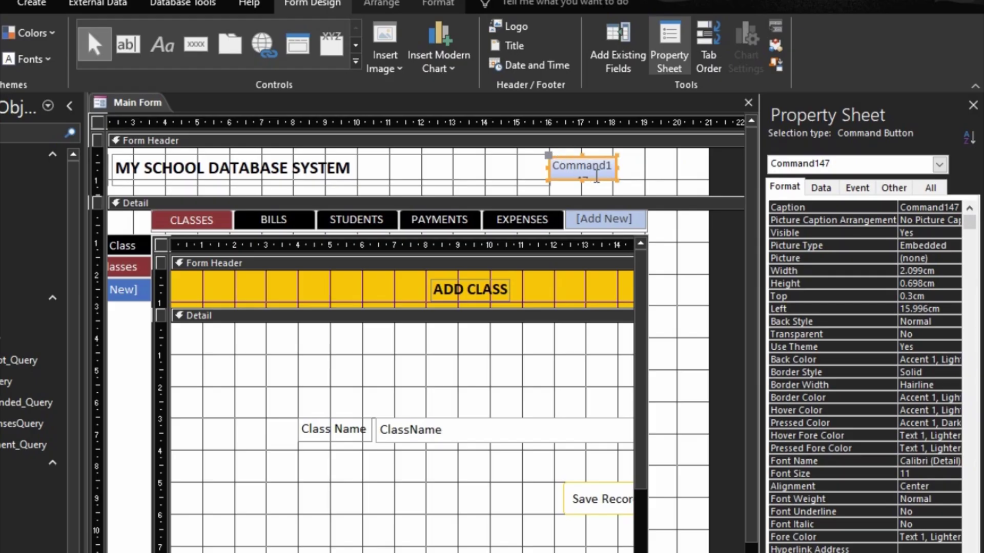
pyautogui.click(597, 177)
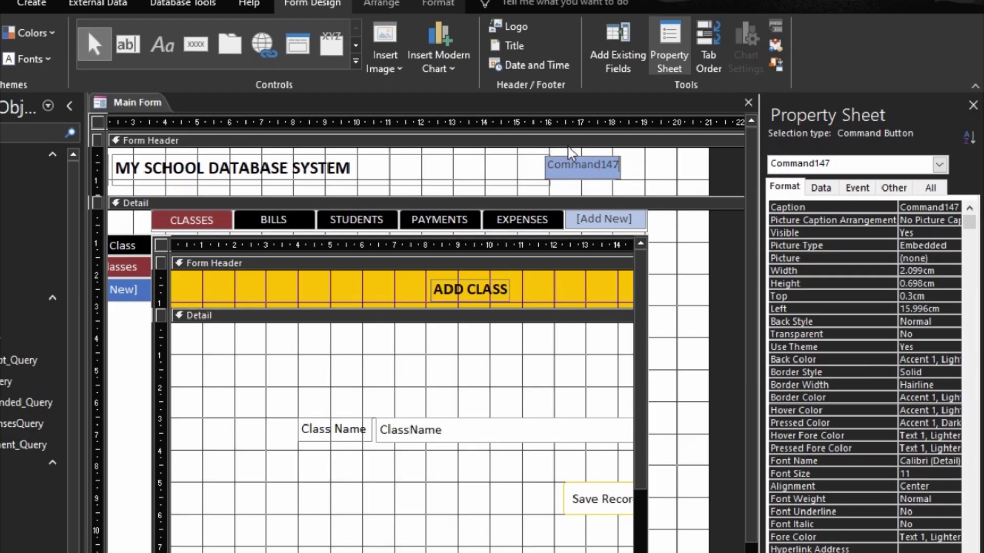
pyautogui.doubleClick(574, 169)
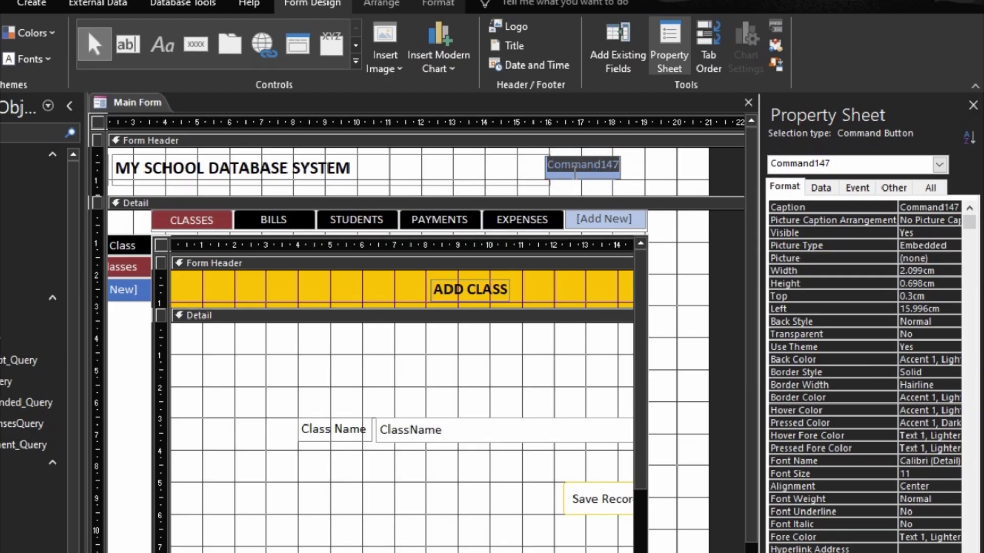
pyautogui.write('Log Out')
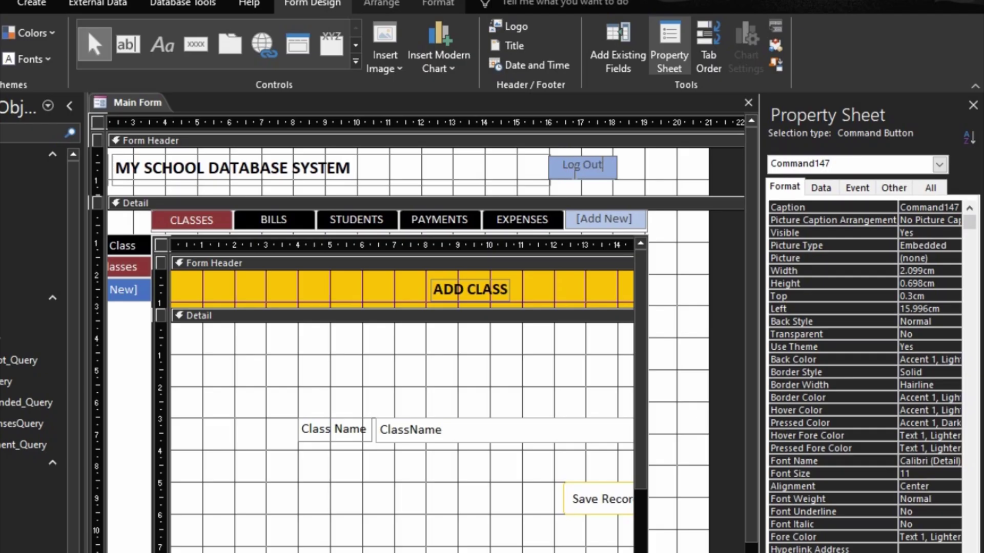
# - Give the Log Out button a white background and Automatic black caption text, then show its Event properties
pyautogui.click(637, 181)
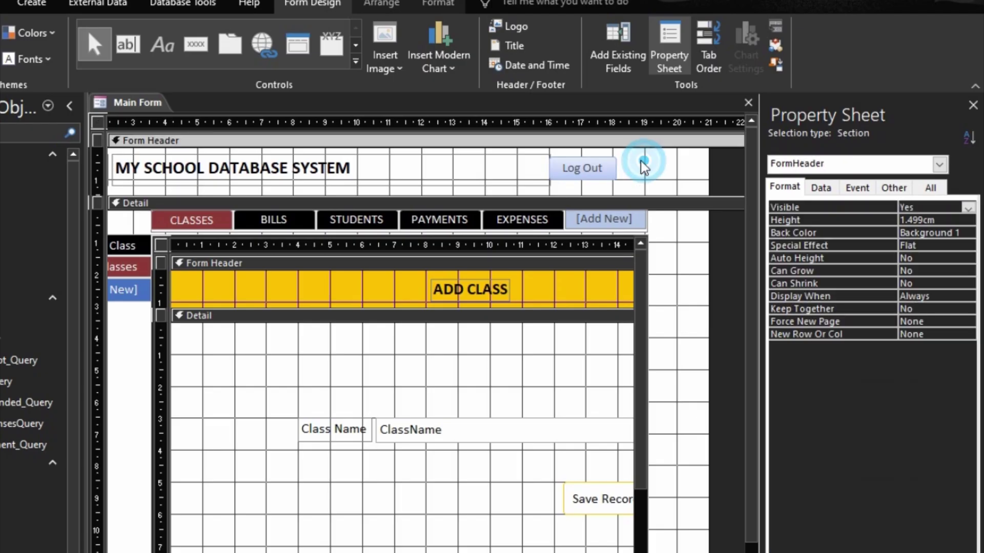
pyautogui.click(598, 163)
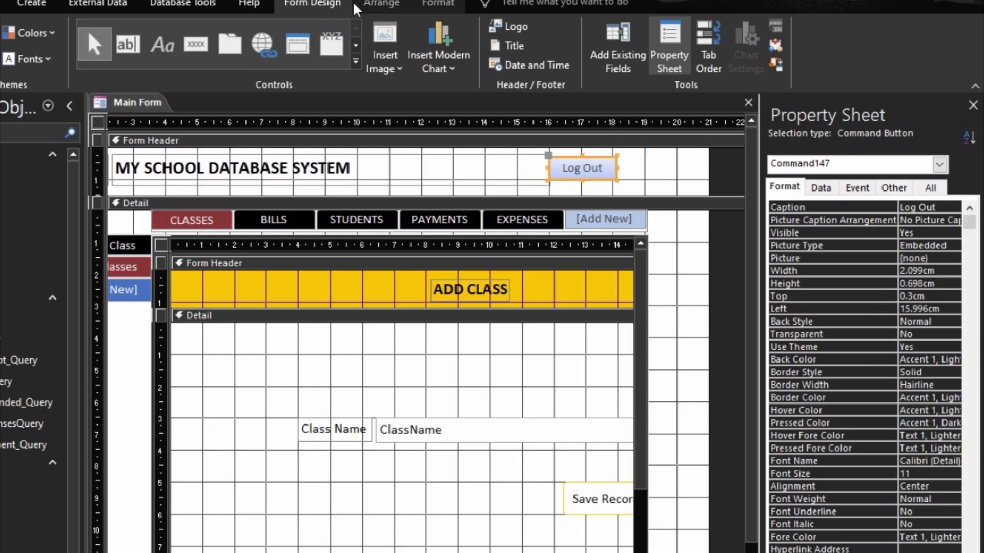
pyautogui.click(438, 4)
pyautogui.click(148, 59)
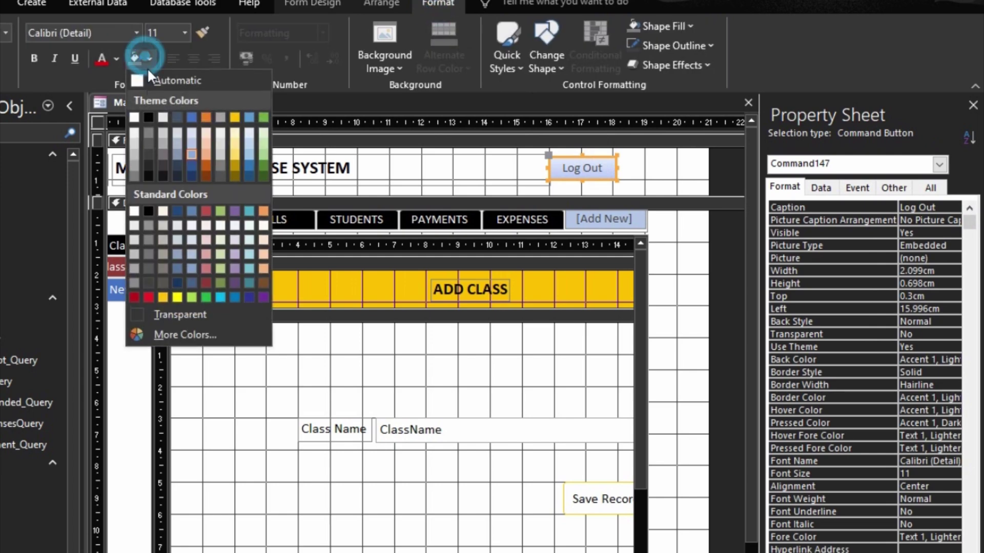
pyautogui.click(140, 82)
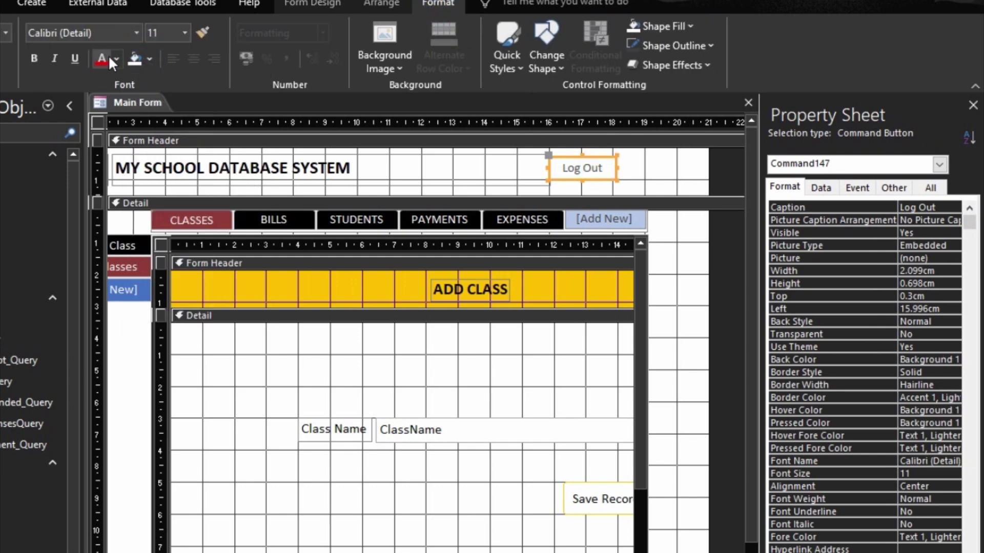
pyautogui.click(116, 57)
pyautogui.click(106, 63)
pyautogui.click(118, 58)
pyautogui.click(116, 74)
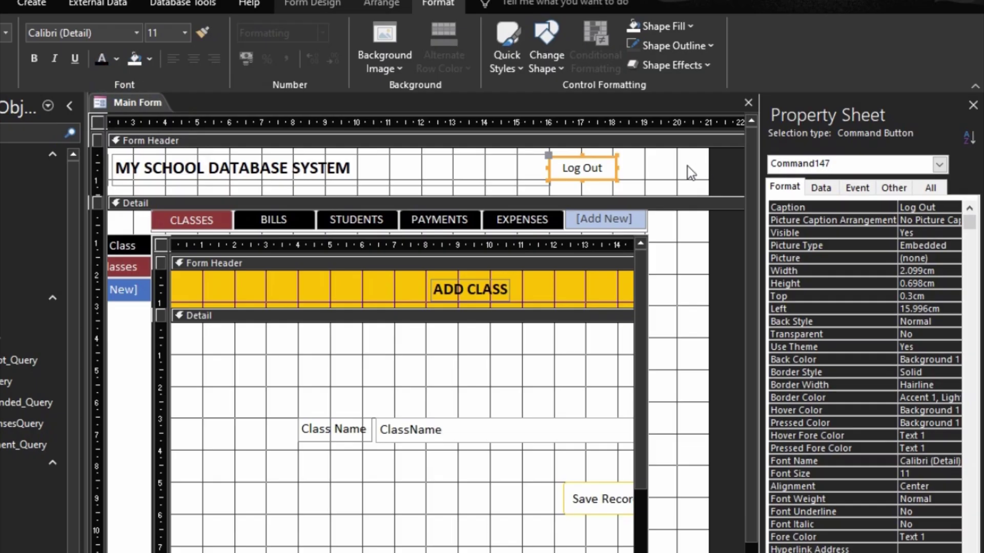
pyautogui.click(856, 187)
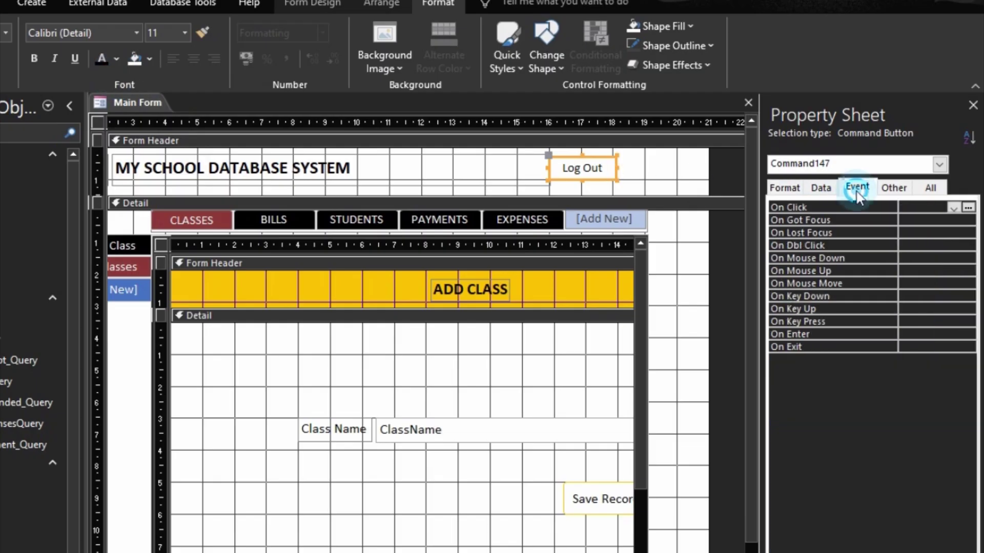
# - Add a Code Builder Click procedure running DoCmd.OpenForm "Login" to the Log Out button, then close the VBA editor
pyautogui.rightClick(560, 166)
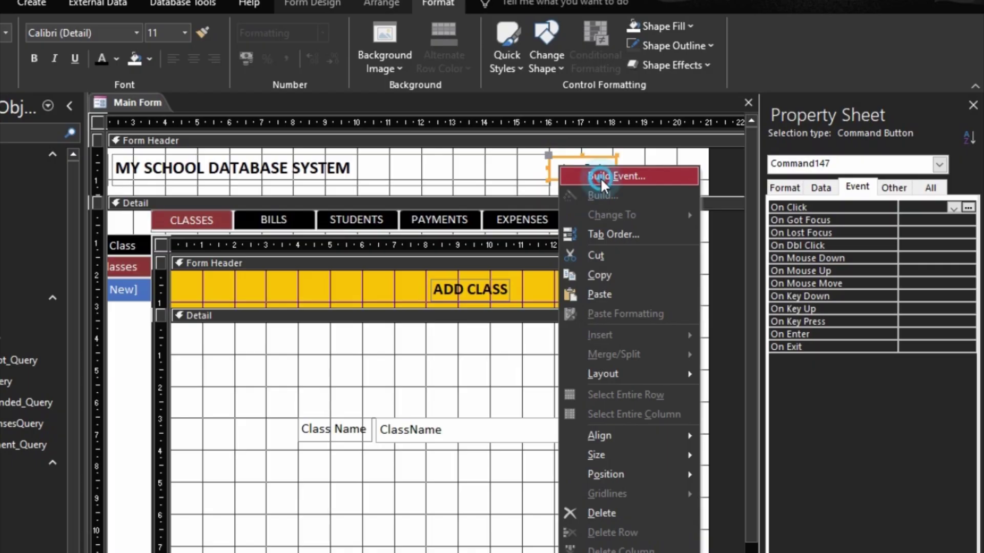
pyautogui.click(600, 177)
pyautogui.doubleClick(377, 219)
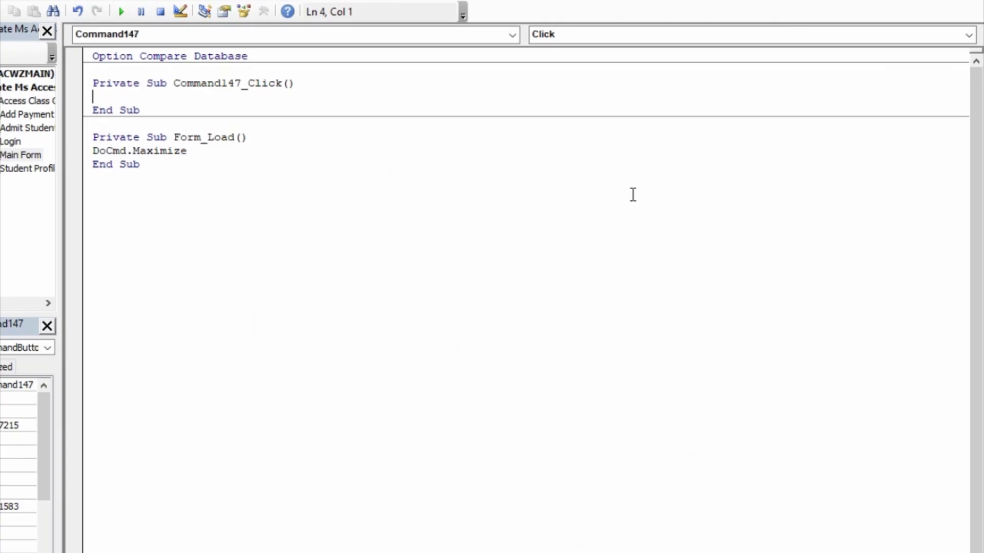
pyautogui.write('docmd.')
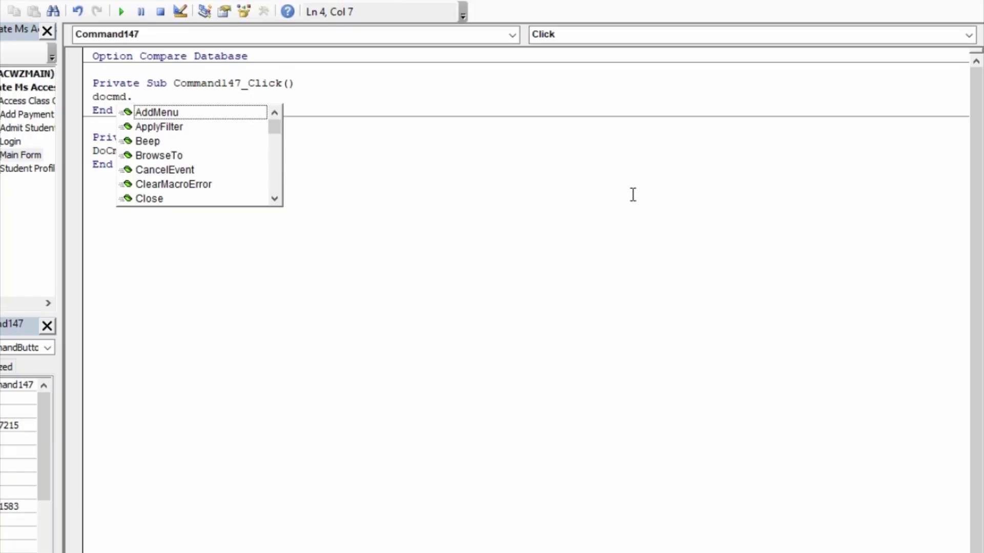
pyautogui.write('openf')
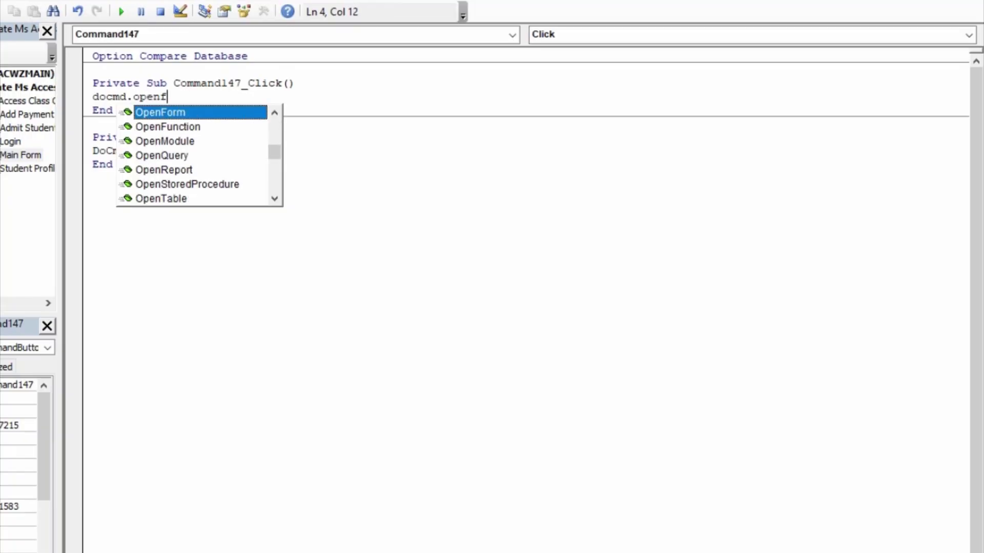
pyautogui.press('Tab')
pyautogui.write('"Login')
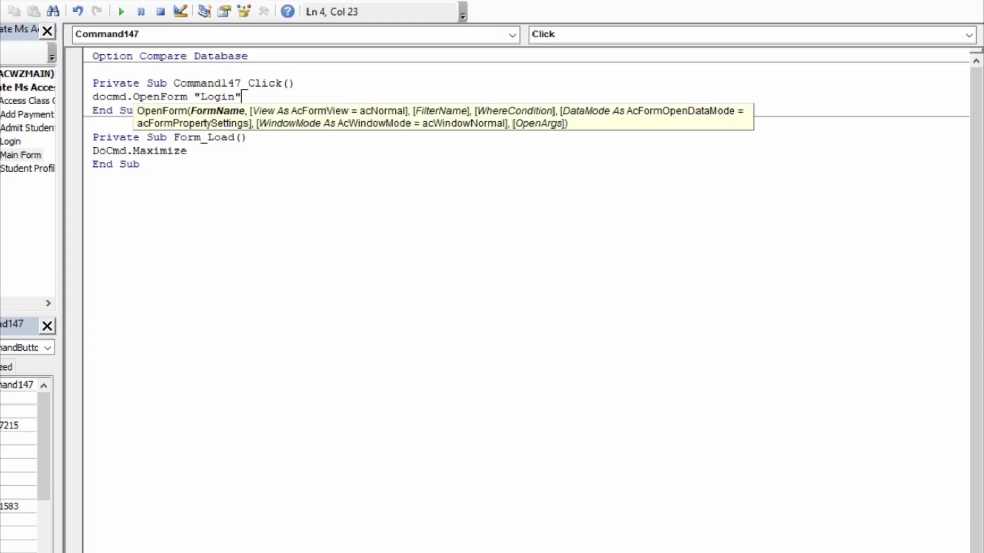
pyautogui.press('Down')
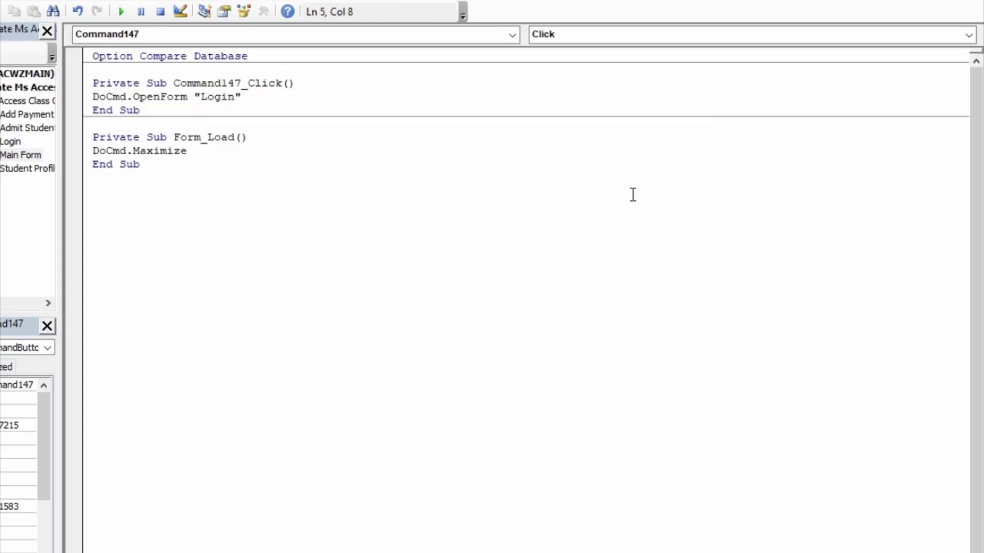
pyautogui.click(360, 79)
pyautogui.click(967, 2)
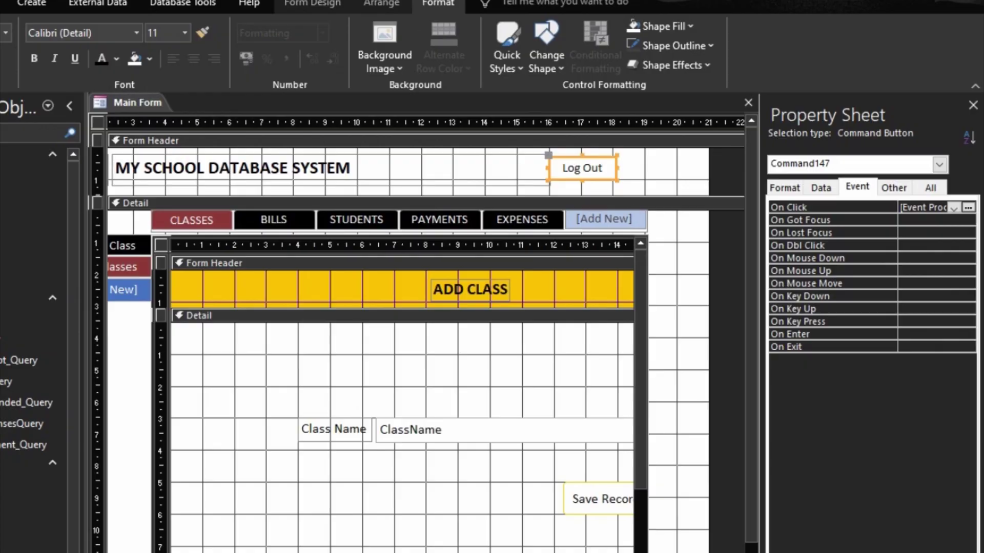
# - Save and close the Main Form design, then open the Login form to test it
pyautogui.click(747, 103)
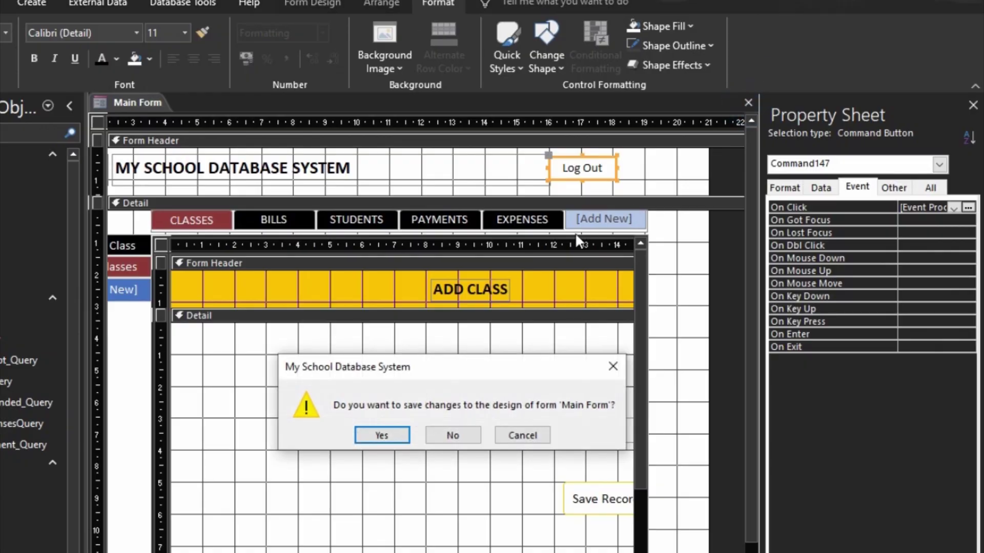
pyautogui.click(379, 435)
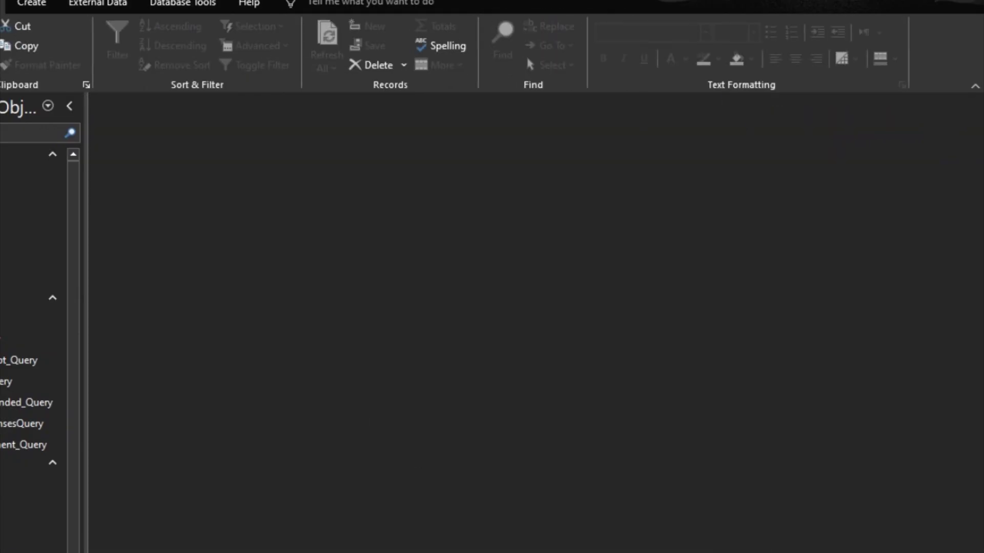
pyautogui.doubleClick(3, 548)
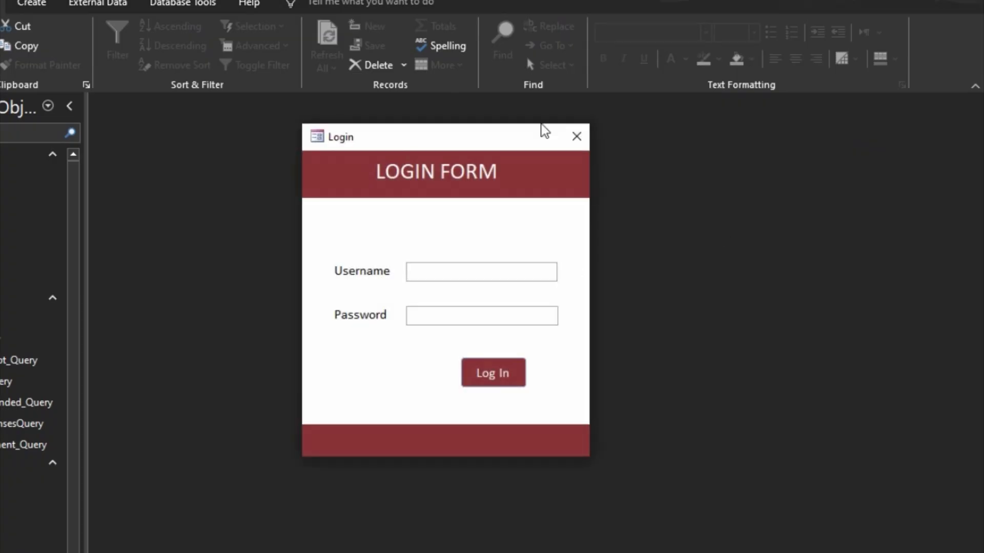
pyautogui.click(576, 136)
pyautogui.click(971, 1)
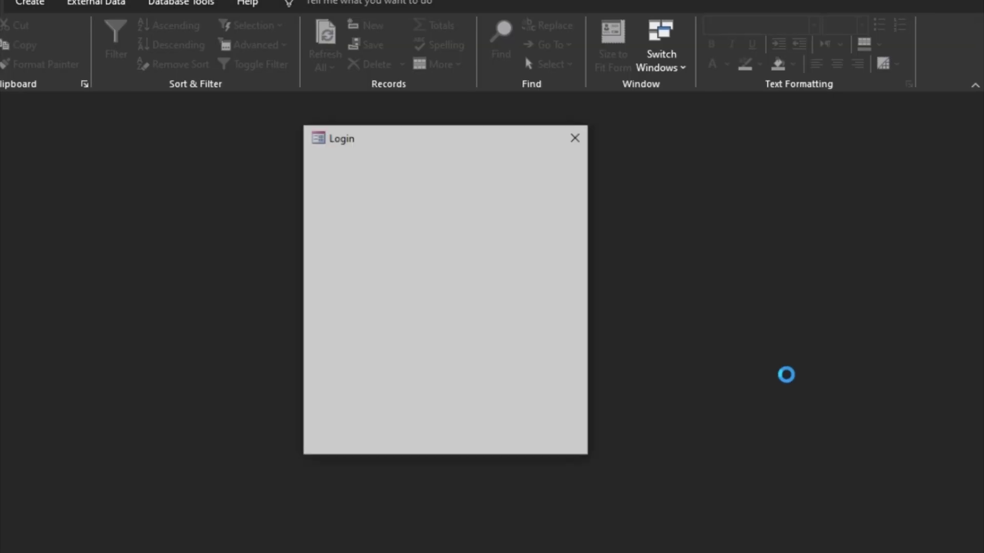
# - Enter the username and a password in the Login form and attempt to log in
pyautogui.write('d')
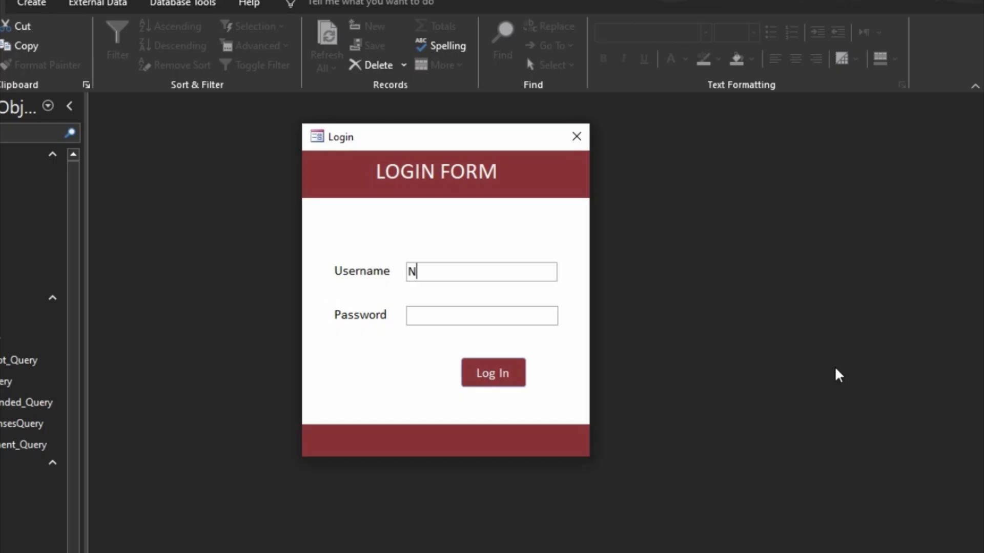
pyautogui.press('BackSpace')
pyautogui.press('Tab')
pyautogui.click(438, 264)
pyautogui.write('DoWithMe')
pyautogui.press('Tab')
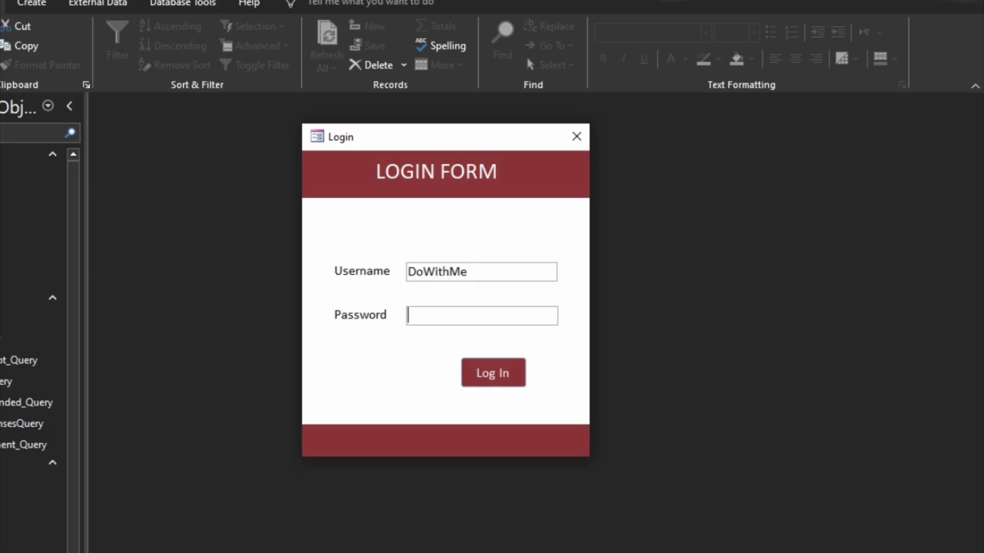
pyautogui.write('*****')
pyautogui.write('**')
pyautogui.click(496, 375)
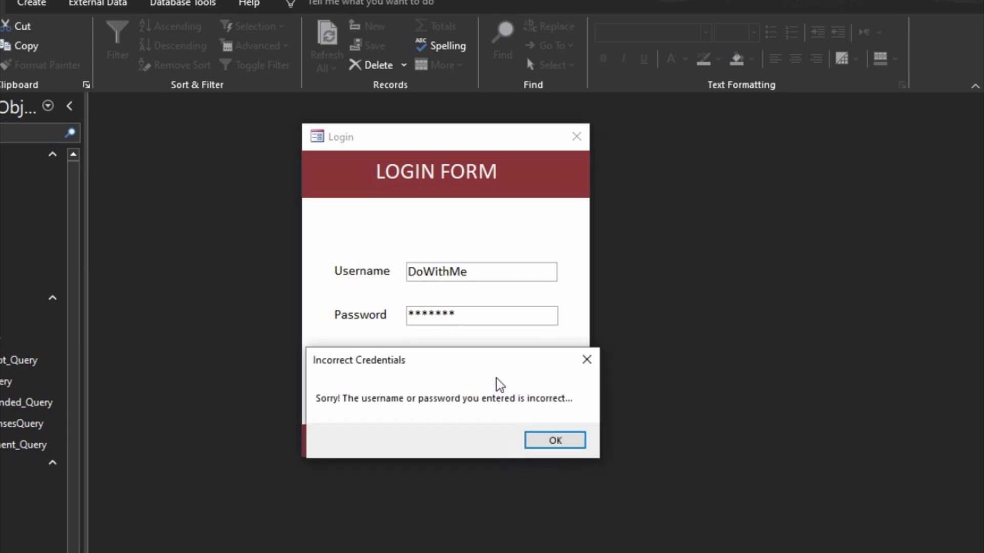
# - Dismiss the incorrect-credentials message, retype the correct password, and log in
pyautogui.click(534, 441)
pyautogui.doubleClick(515, 314)
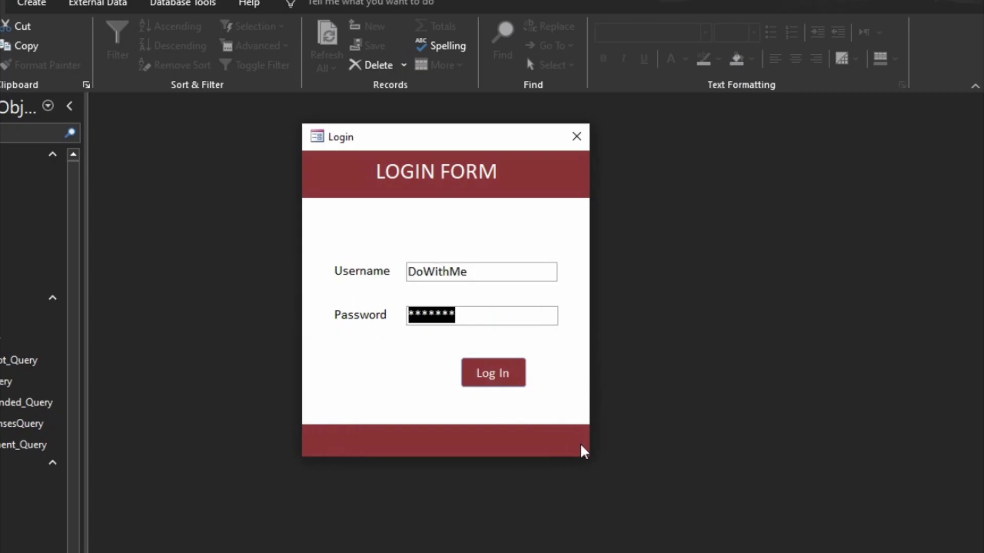
pyautogui.write('****')
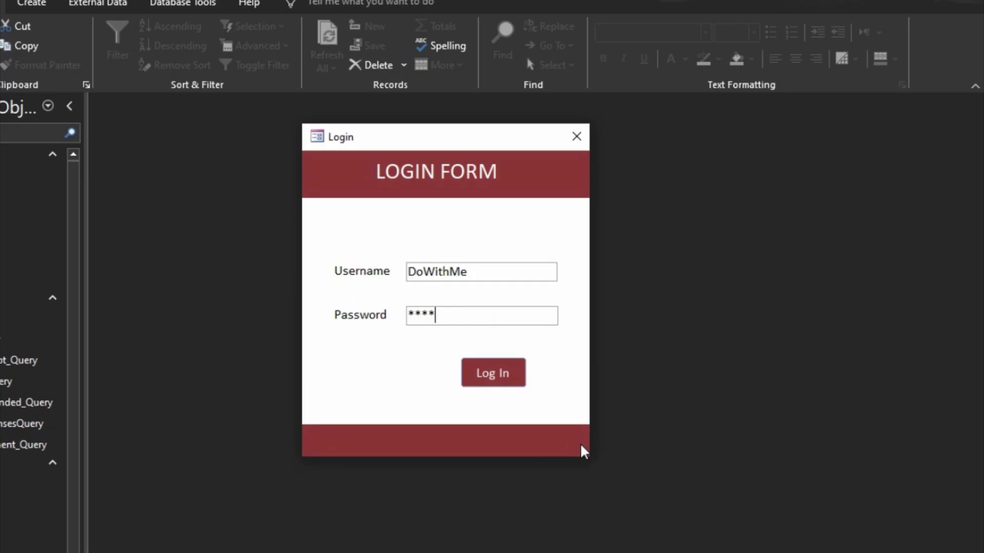
pyautogui.write('***')
pyautogui.click(498, 371)
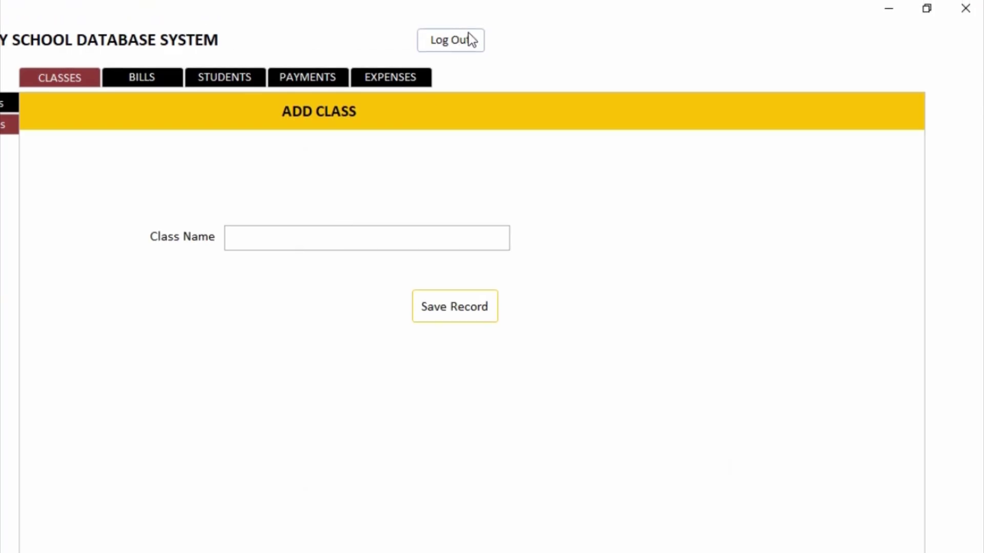
# - Click Log Out and confirm the Login pop-up blocks clicks on the Main Form behind it
pyautogui.click(471, 42)
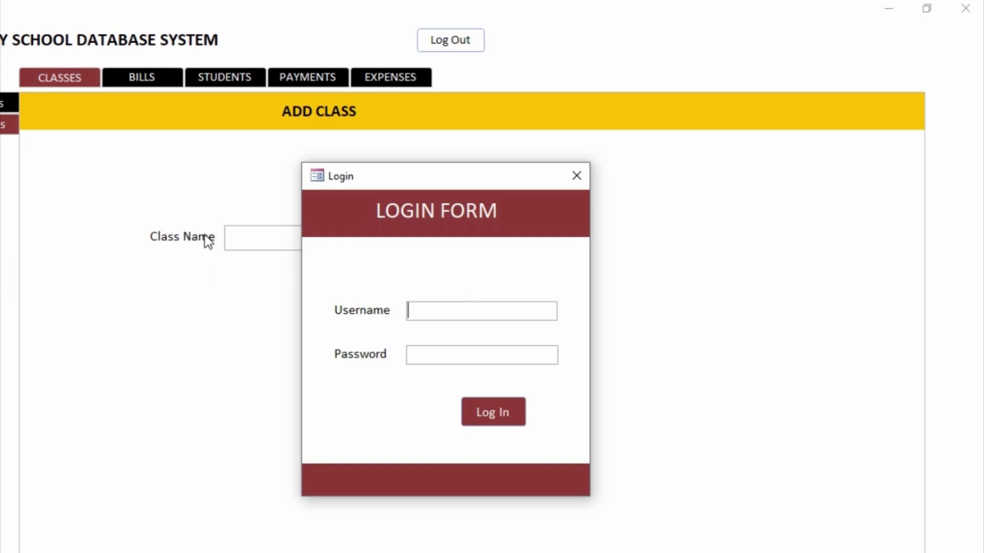
pyautogui.click(159, 189)
pyautogui.click(164, 77)
pyautogui.click(236, 75)
pyautogui.click(462, 77)
pyautogui.click(383, 77)
pyautogui.click(273, 84)
pyautogui.click(121, 89)
pyautogui.click(1, 136)
pyautogui.click(127, 78)
pyautogui.click(235, 74)
pyautogui.click(494, 96)
pyautogui.click(699, 272)
pyautogui.click(674, 456)
pyautogui.click(121, 456)
pyautogui.click(111, 184)
pyautogui.click(294, 114)
# - Sign in again with the username and password to return to the Main Form
pyautogui.write('dowithme')
pyautogui.press('Tab')
pyautogui.write('1234')
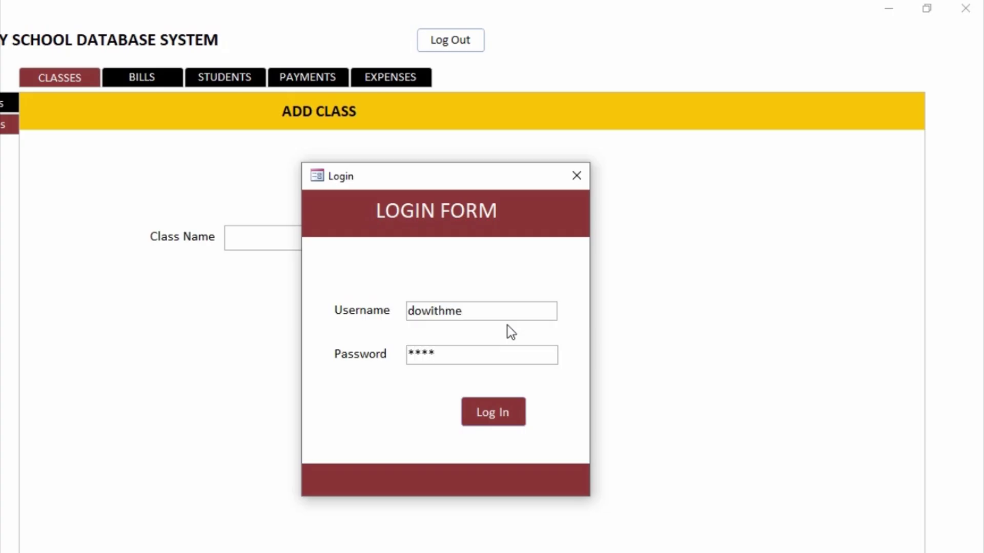
pyautogui.write('567')
pyautogui.click(480, 415)
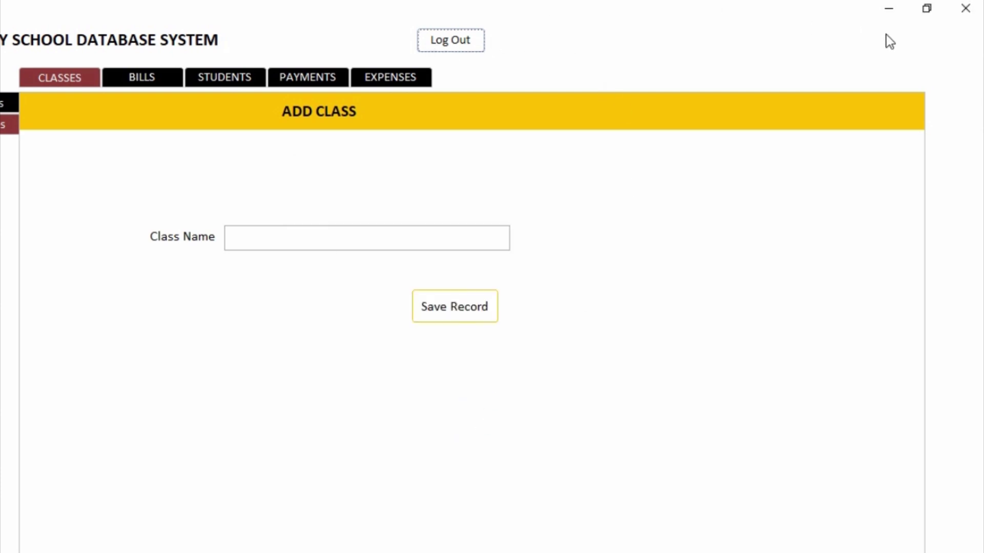
# - In Design View, anchor the Log Out button Top Right, then return to Form View with F5
pyautogui.rightClick(826, 37)
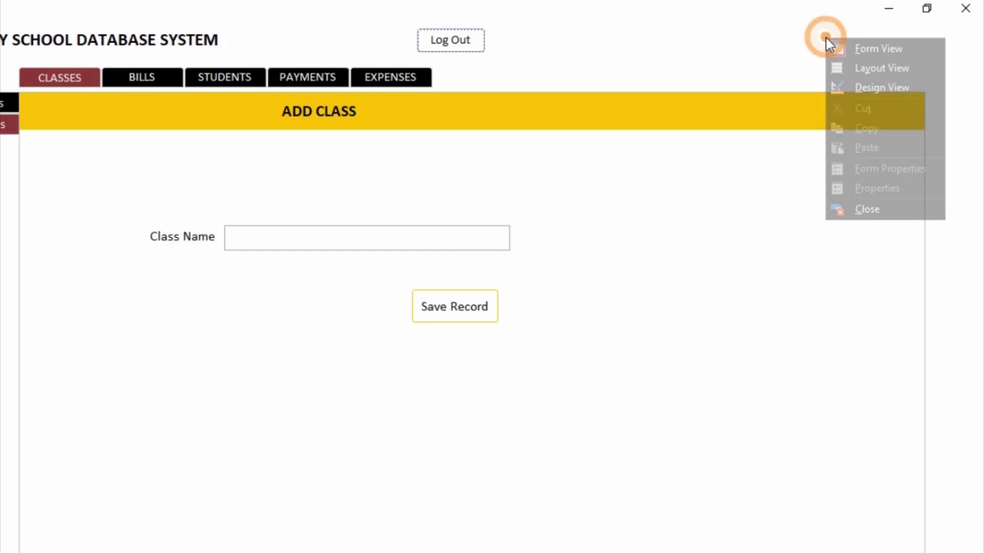
pyautogui.click(851, 82)
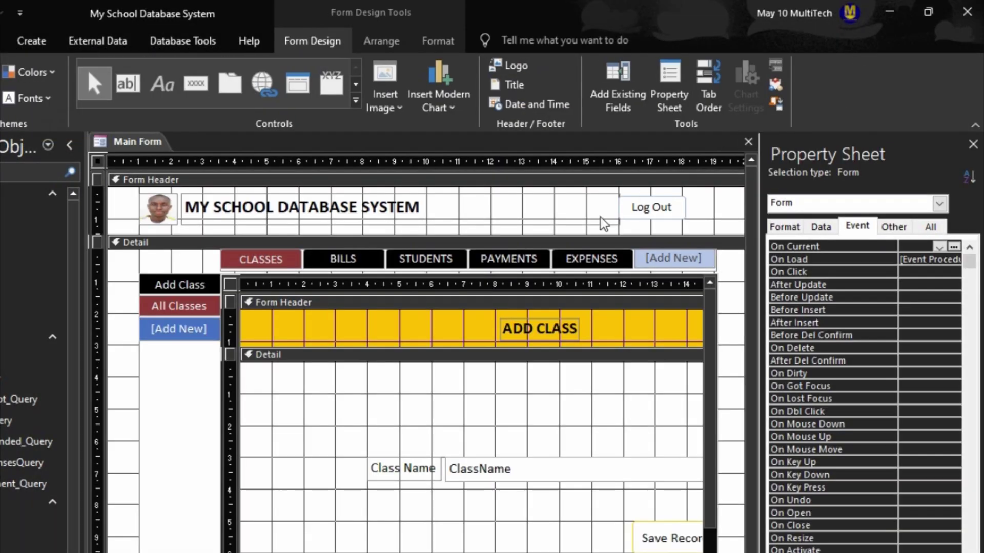
pyautogui.click(641, 212)
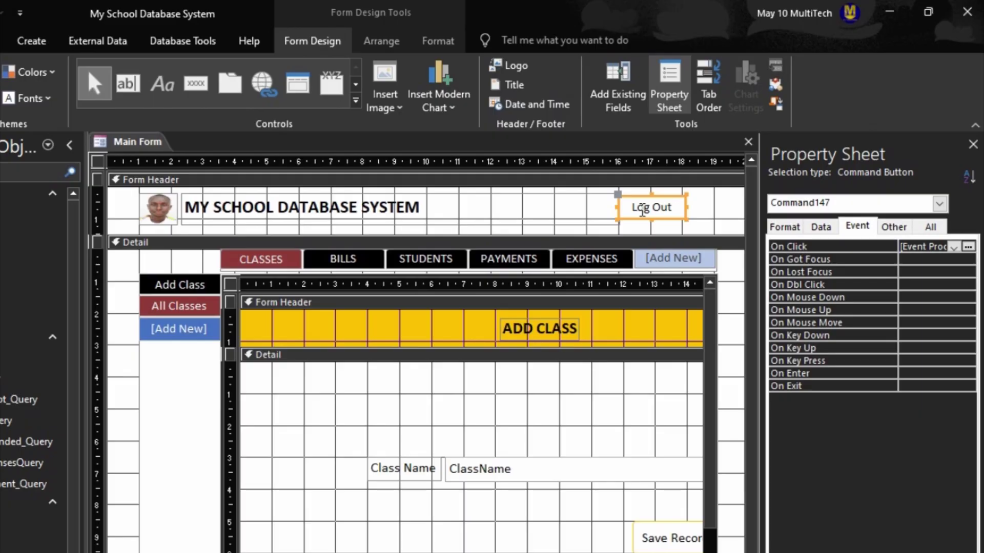
pyautogui.rightClick(642, 213)
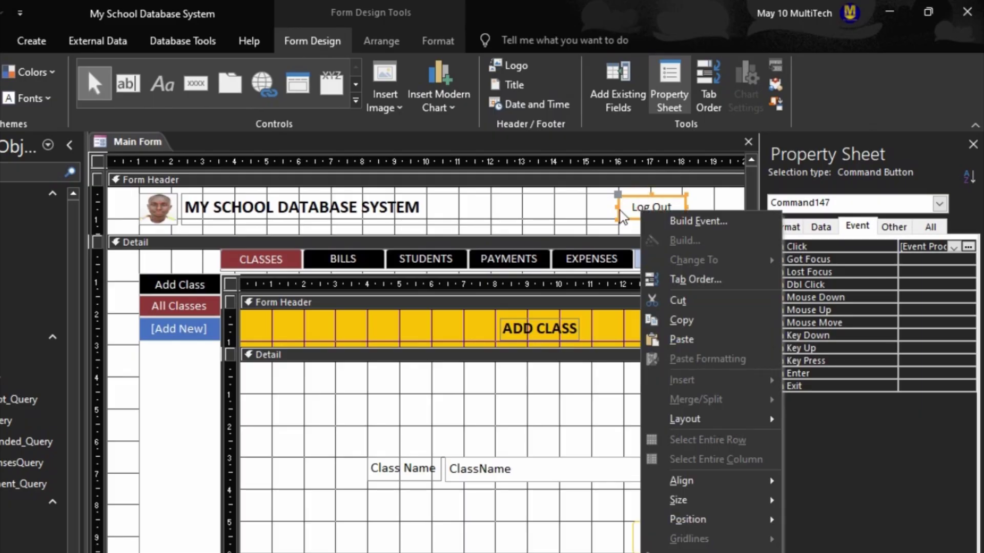
pyautogui.click(631, 231)
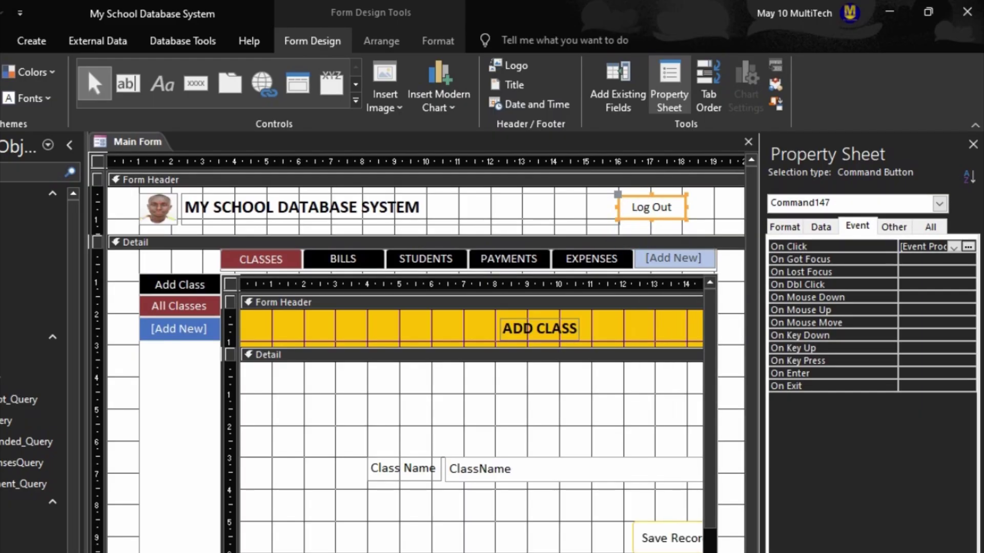
pyautogui.hscroll(3, 632, 231)
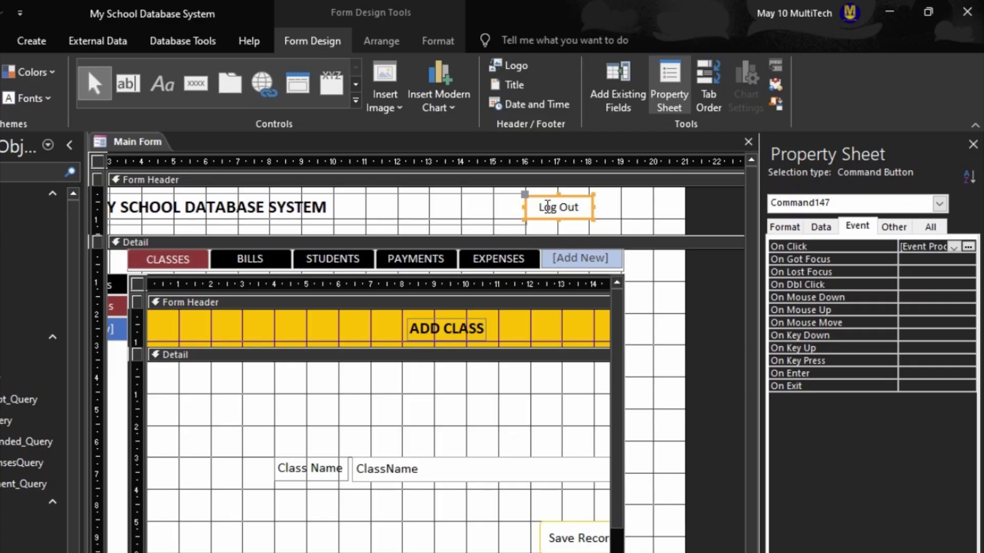
pyautogui.rightClick(544, 207)
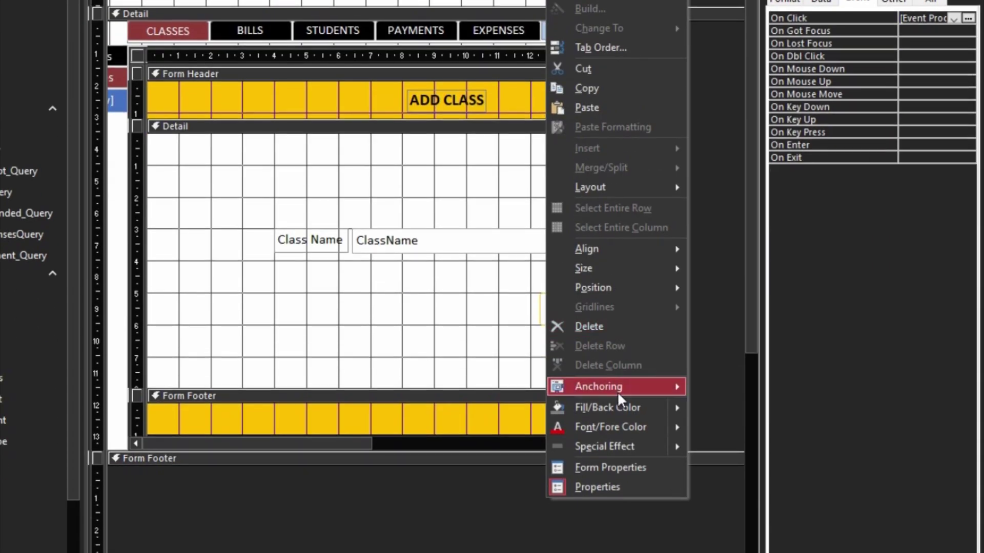
pyautogui.moveTo(661, 529)
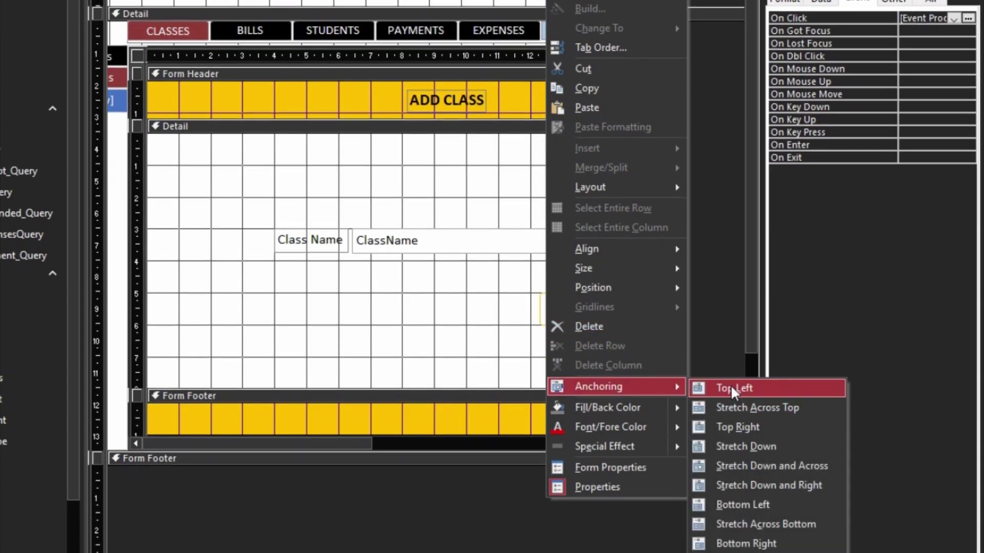
pyautogui.click(752, 425)
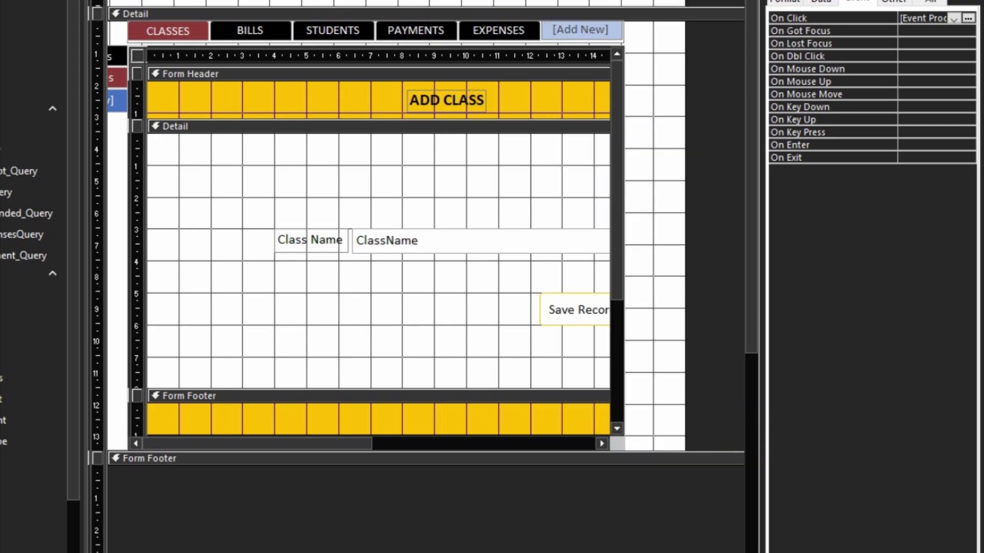
pyautogui.press('F5')
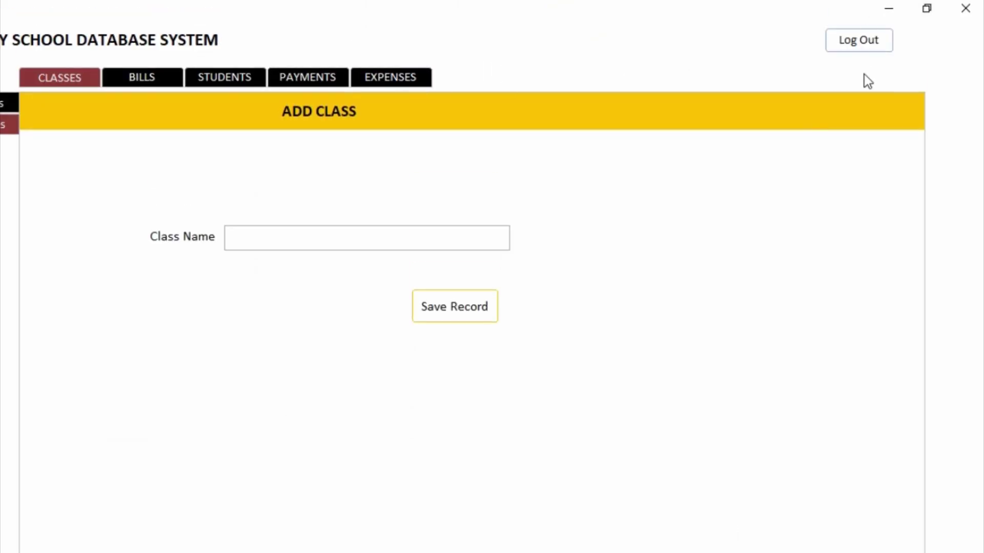
# - Check that Log Out reopens the Login pop-up, close it, and save the Main Form
pyautogui.click(855, 43)
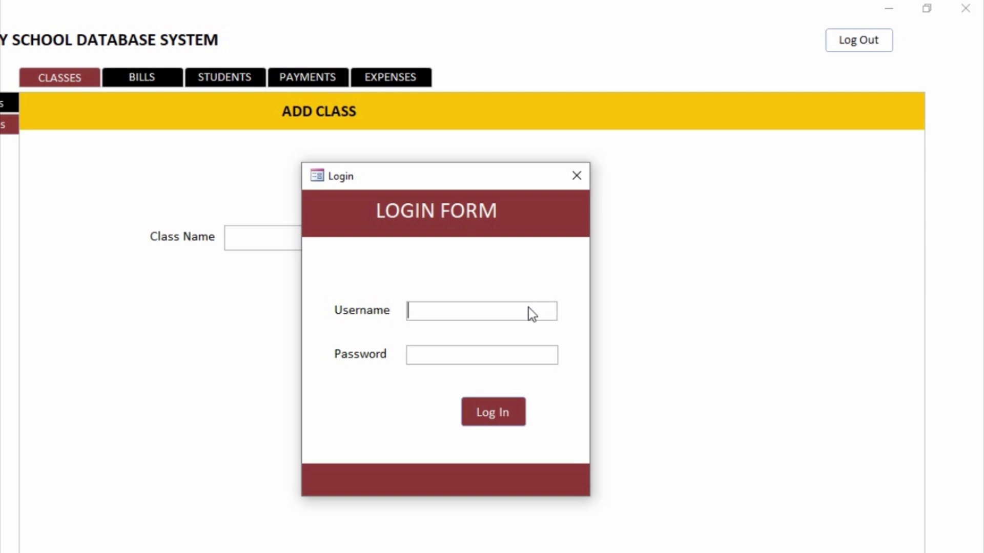
pyautogui.click(577, 176)
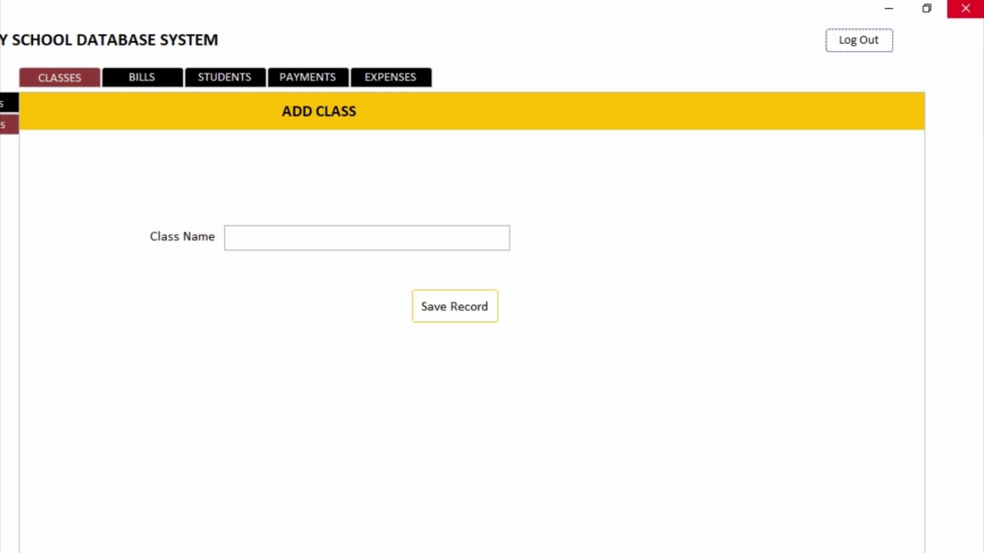
pyautogui.click(965, 8)
pyautogui.click(382, 475)
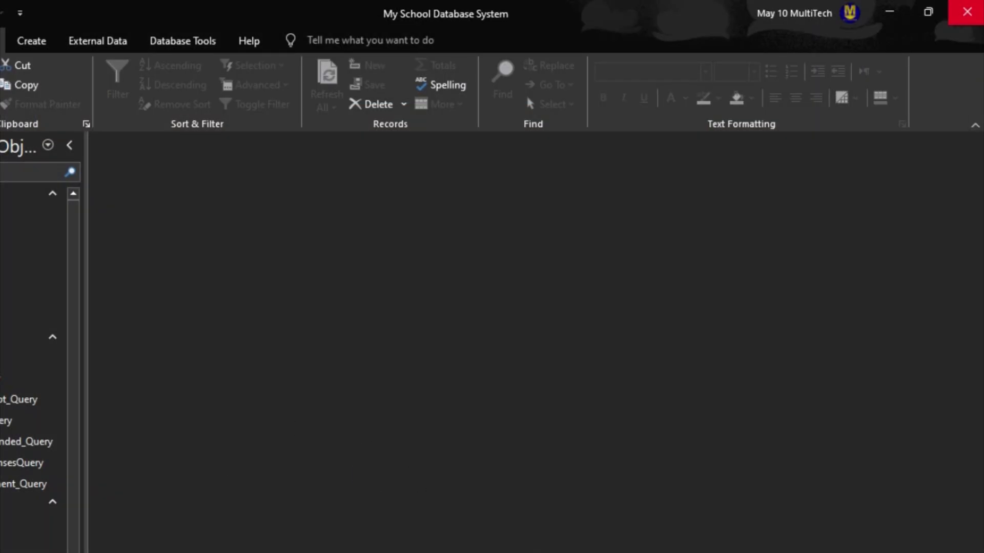
# - Close Access, reopen the school database file, and close its Login form
pyautogui.click(967, 12)
pyautogui.click(156, 214)
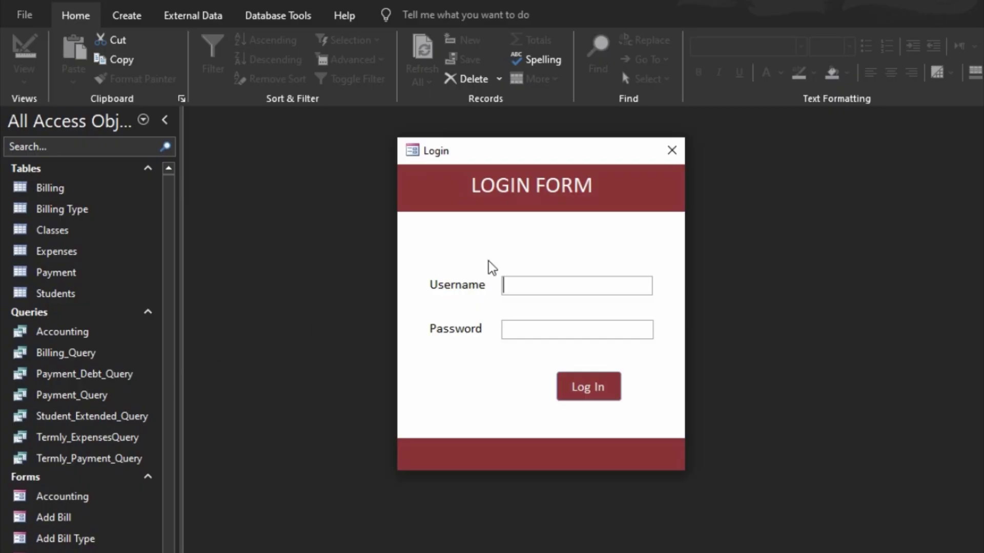
pyautogui.click(664, 152)
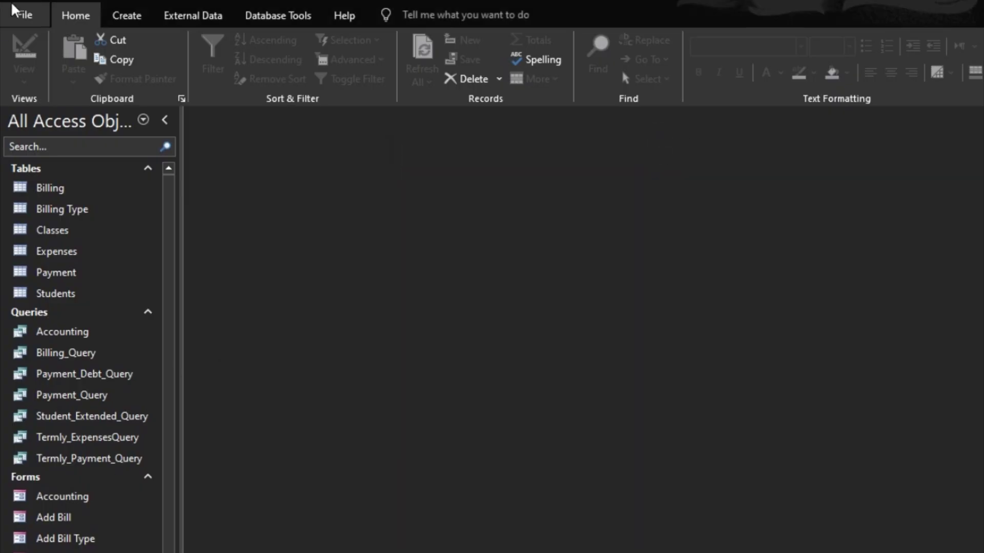
# - In Current Database options, turn off Display Status Bar and Display Document Tabs
pyautogui.click(19, 12)
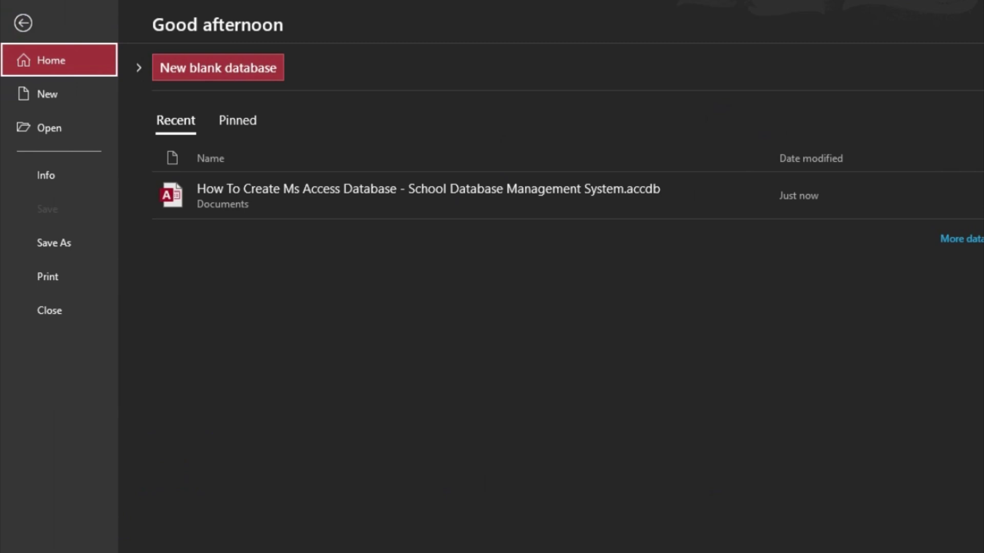
pyautogui.click(49, 550)
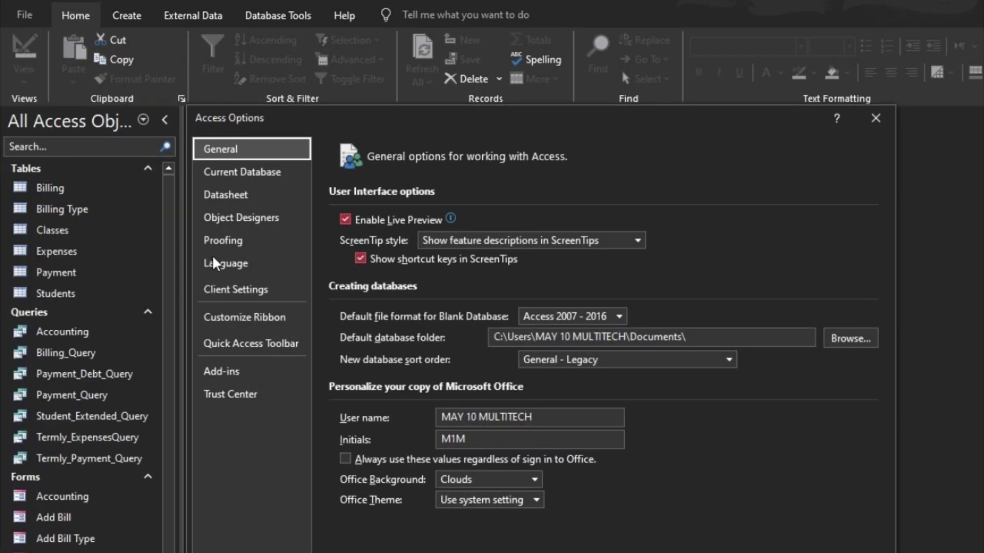
pyautogui.click(264, 171)
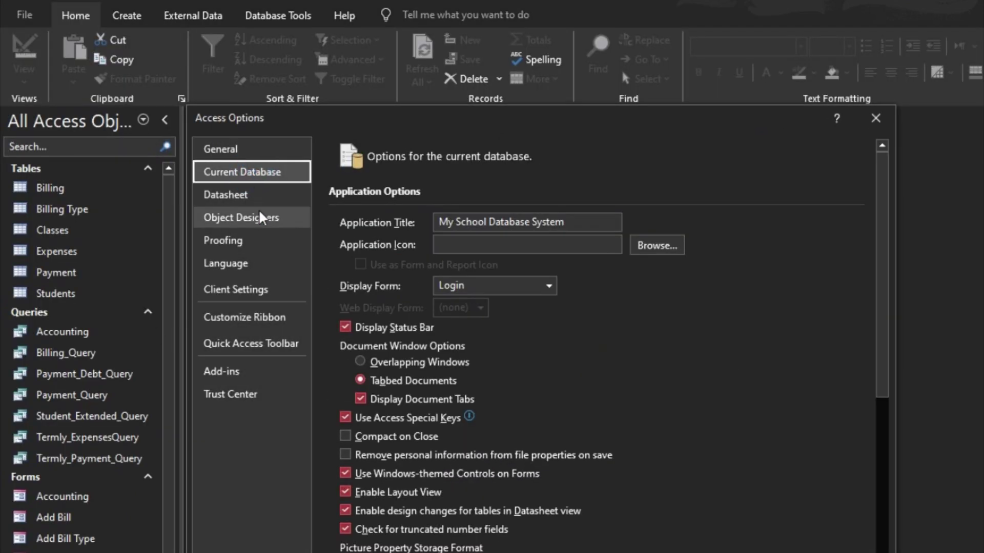
pyautogui.click(345, 327)
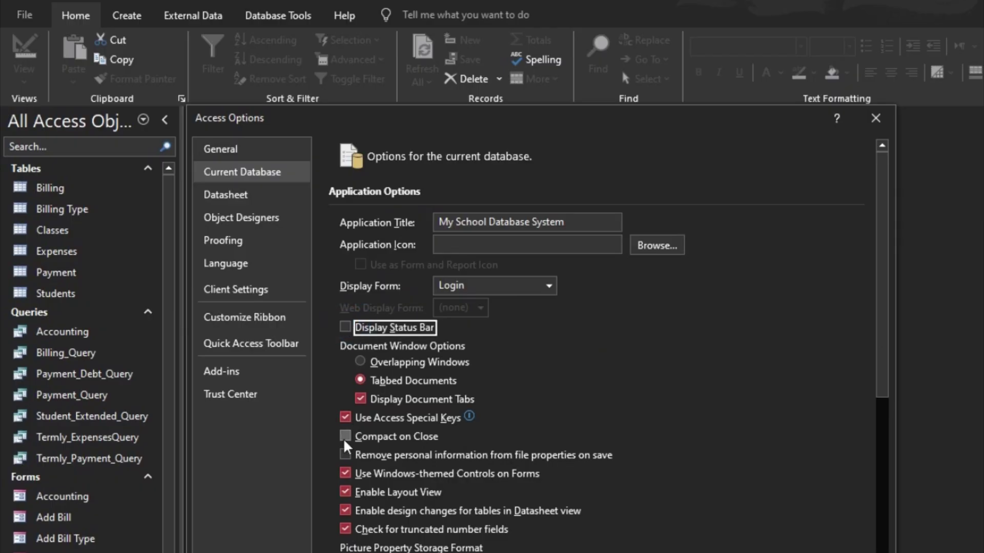
pyautogui.click(359, 399)
# - Also turn off Navigation Pane, Allow Full Menus and Default Shortcut Menus, apply, and close Access
pyautogui.scroll(-3, 359, 402)
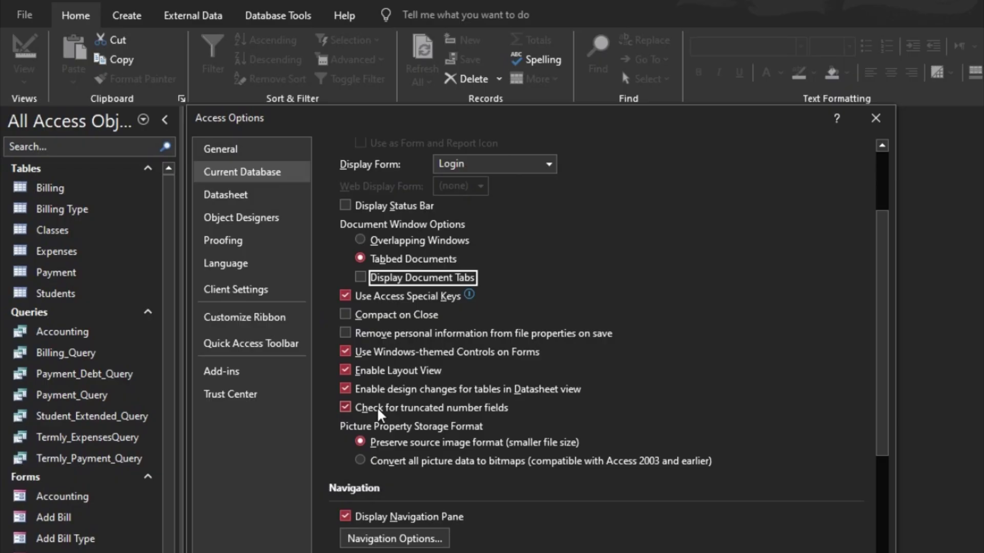
pyautogui.scroll(-1, 359, 420)
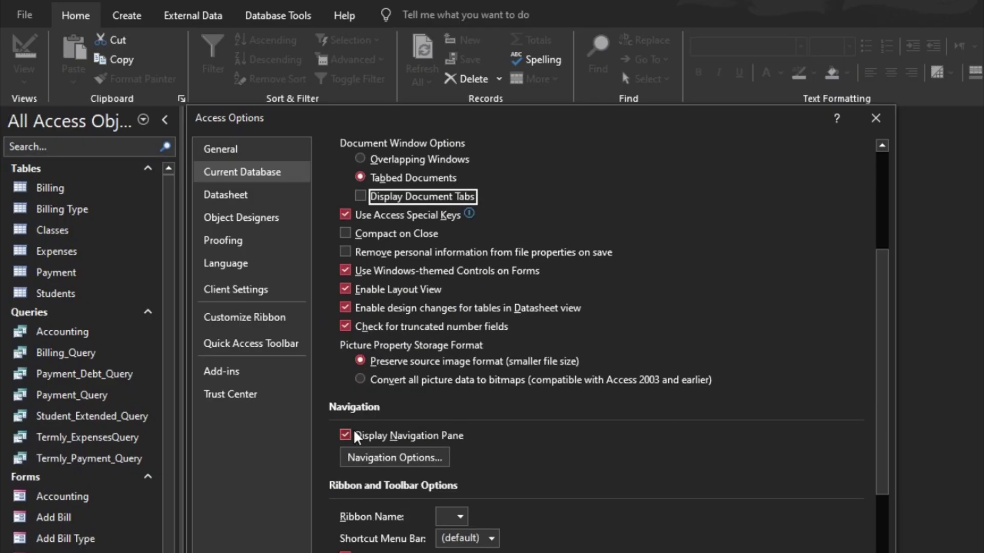
pyautogui.click(344, 436)
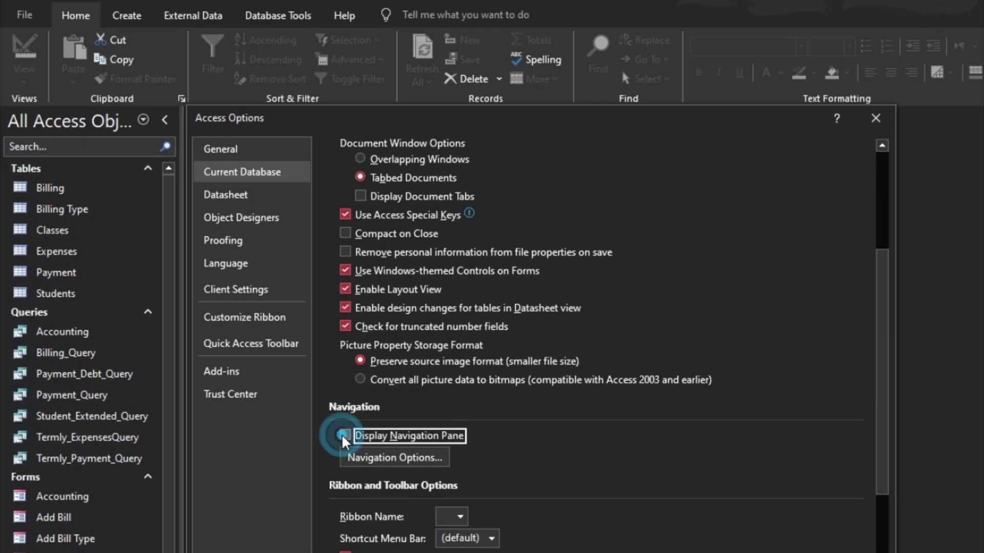
pyautogui.scroll(-4, 344, 451)
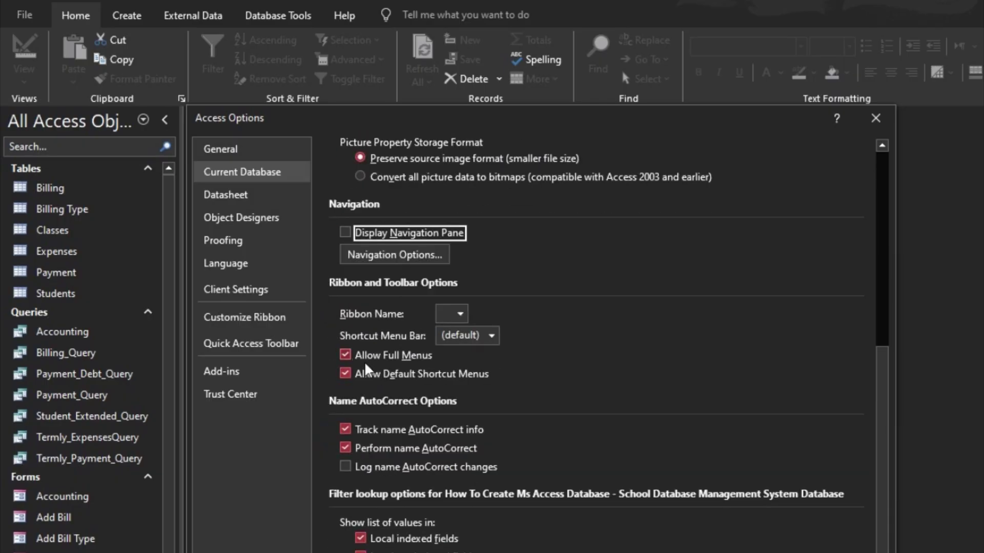
pyautogui.click(346, 356)
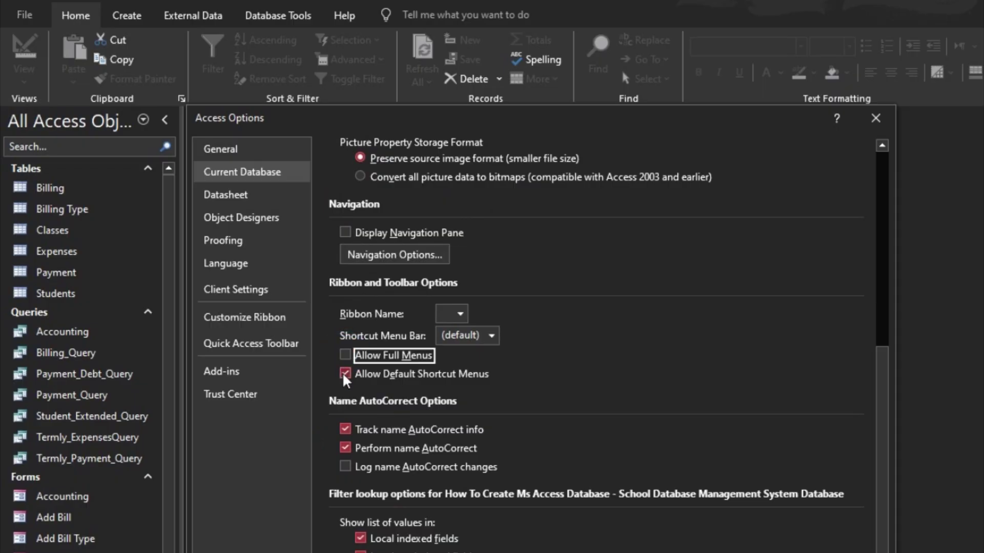
pyautogui.click(345, 374)
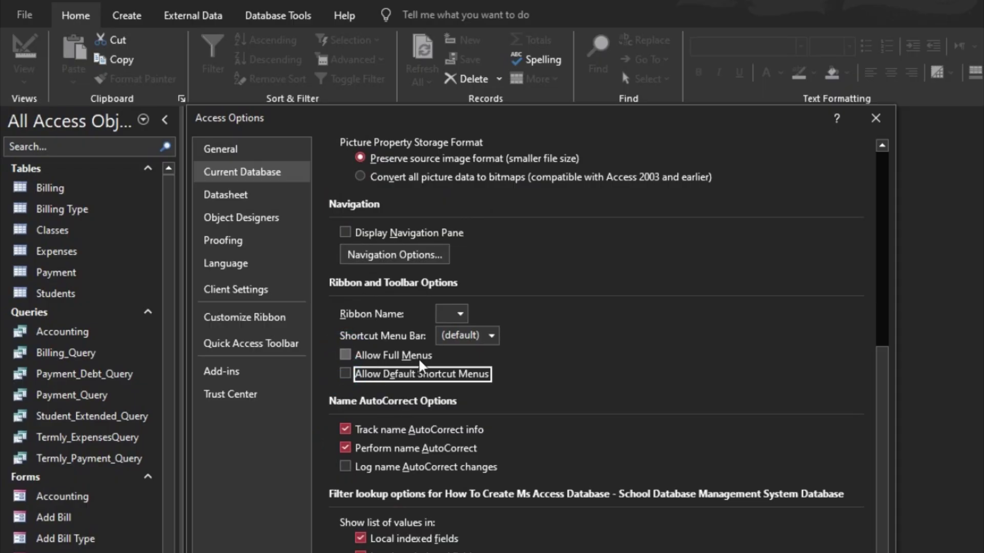
pyautogui.press('Return')
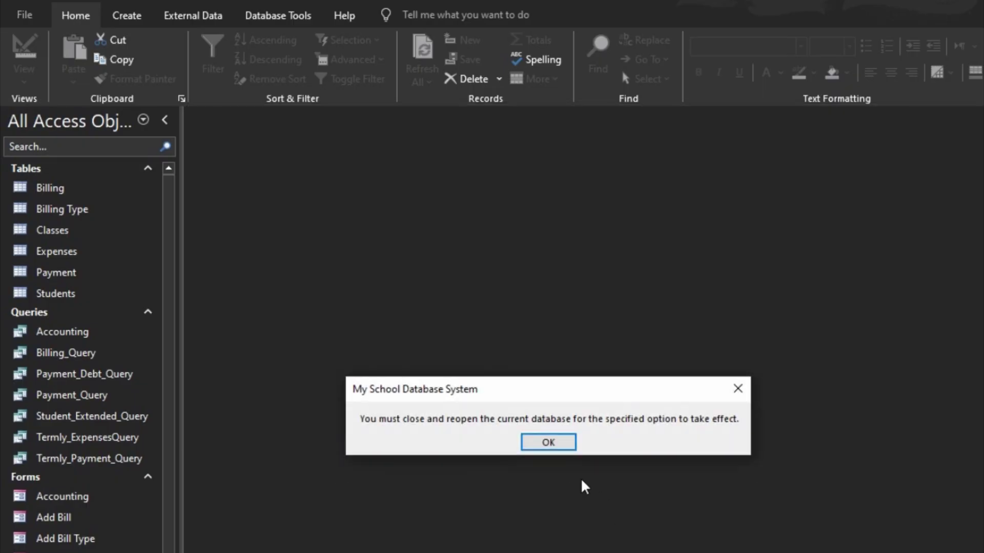
pyautogui.click(549, 445)
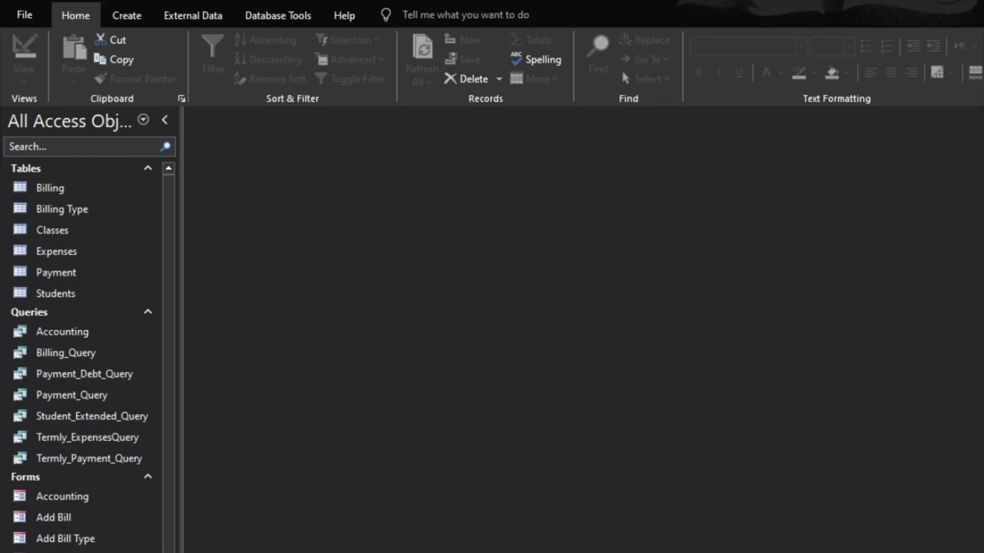
pyautogui.hotkey('alt', 'F4')
# - Reopen the school database and check it starts on the Login form with no navigation pane
pyautogui.doubleClick(185, 187)
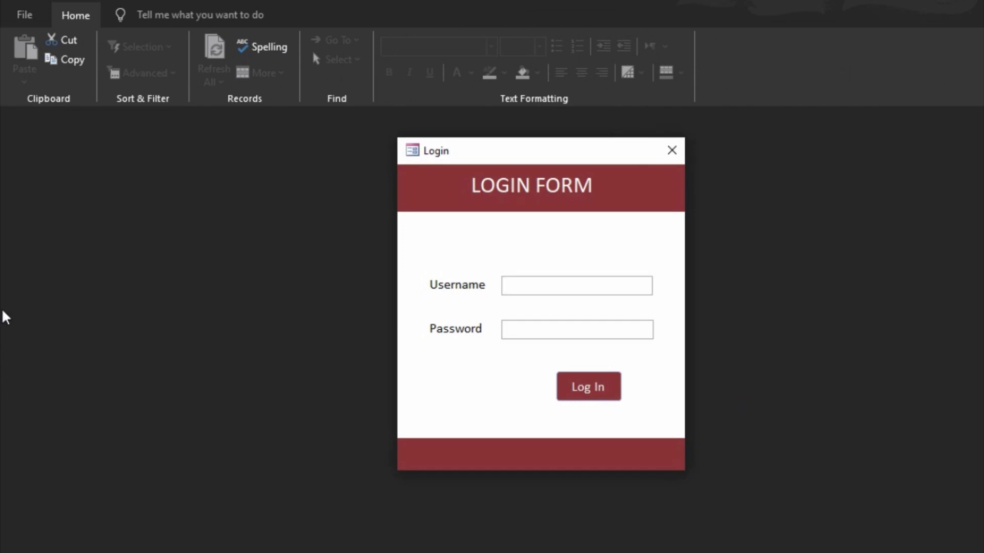
pyautogui.click(629, 190)
pyautogui.click(652, 392)
pyautogui.click(629, 155)
pyautogui.click(647, 192)
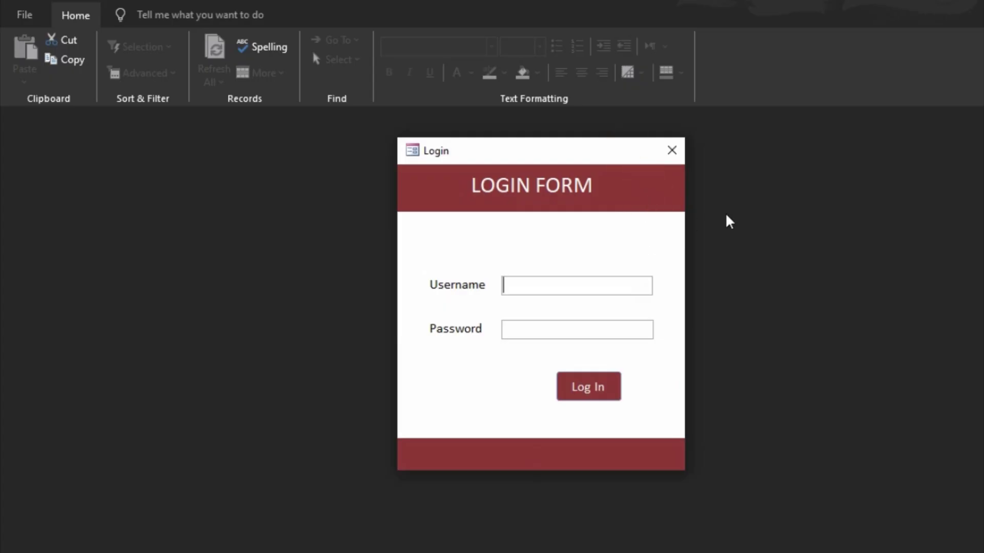